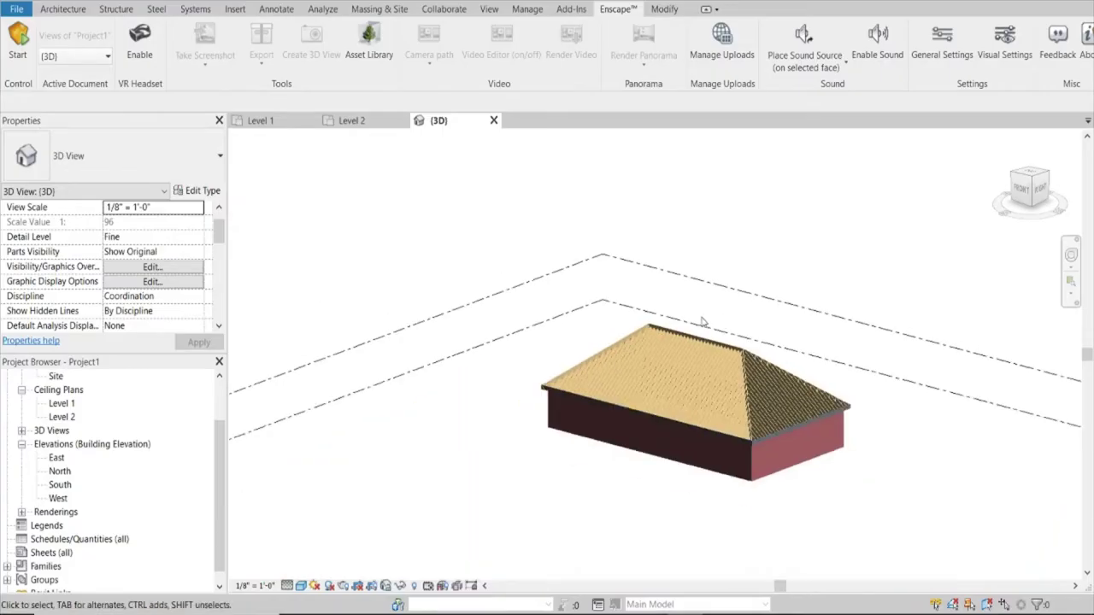
Drag one end of a 2x12 hip-slope rafter to a snap point
{"action": "mouse_move", "coordinate": [726, 402]}
{"action": "middle_mouse_down", "text": "shift"}
{"action": "mouse_move", "coordinate": [855, 419]}
{"action": "mouse_move", "coordinate": [623, 366]}
{"action": "middle_mouse_up", "text": "shift"}
{"action": "scroll", "coordinate": [598, 359], "scroll_direction": "up", "scroll_amount": 5}
{"action": "scroll", "coordinate": [532, 232], "scroll_direction": "down", "scroll_amount": 2}
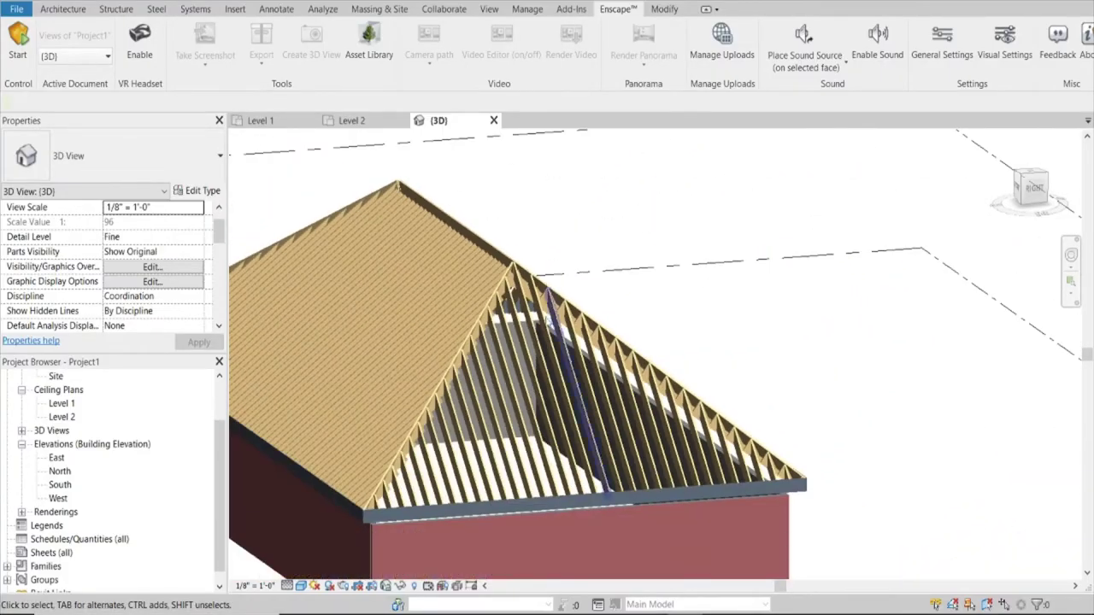
{"action": "scroll", "coordinate": [514, 374], "scroll_direction": "up", "scroll_amount": 3}
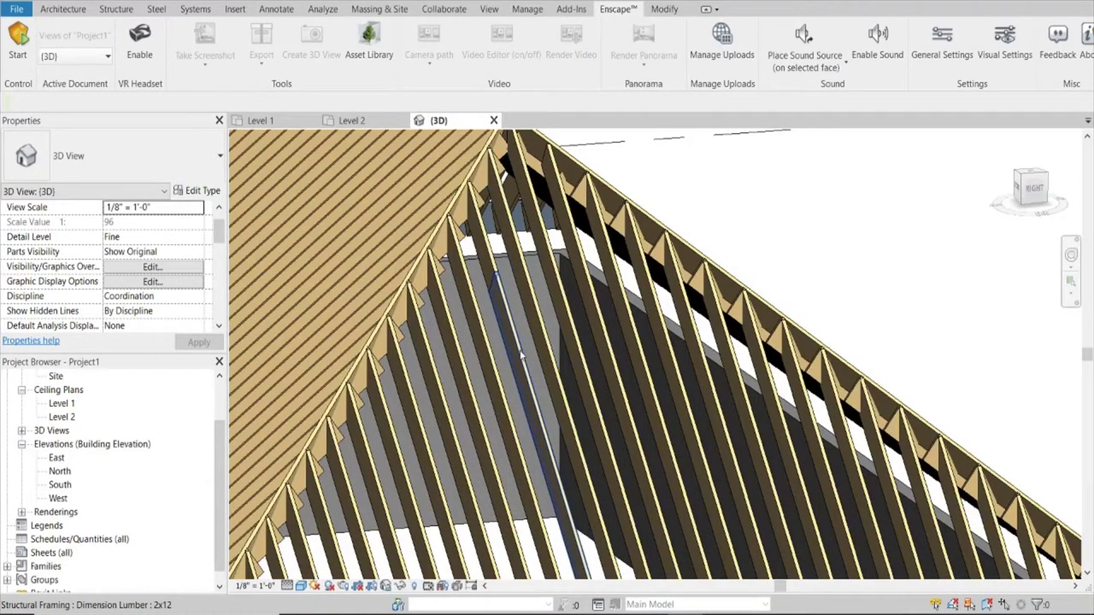
{"action": "left_click", "coordinate": [520, 355]}
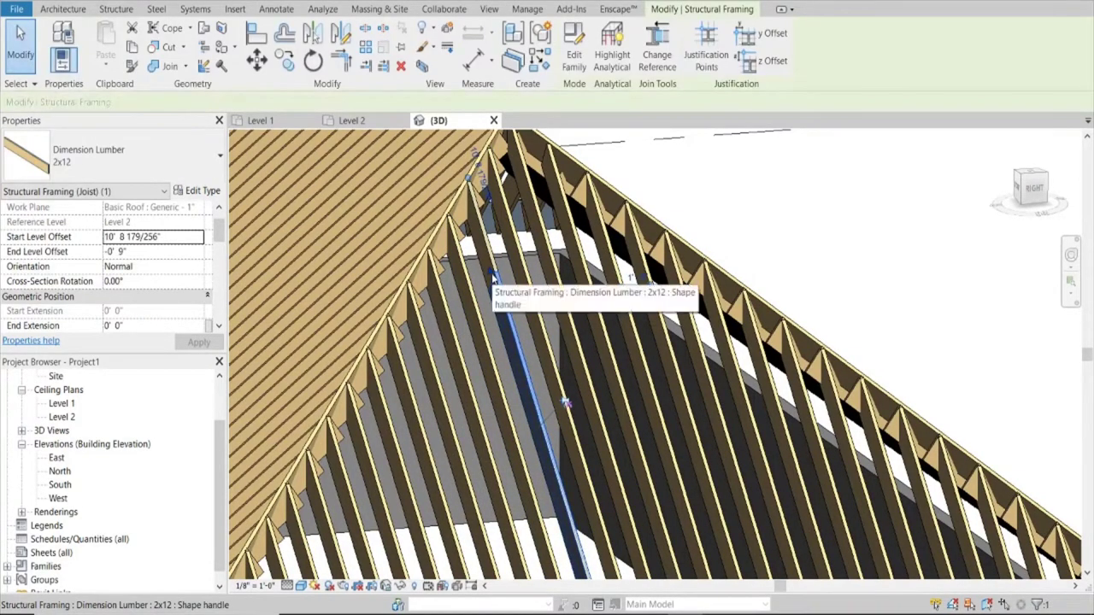
{"action": "left_click_drag", "start_coordinate": [493, 280], "coordinate": [527, 374]}
{"action": "left_click_drag", "start_coordinate": [553, 477], "coordinate": [554, 477]}
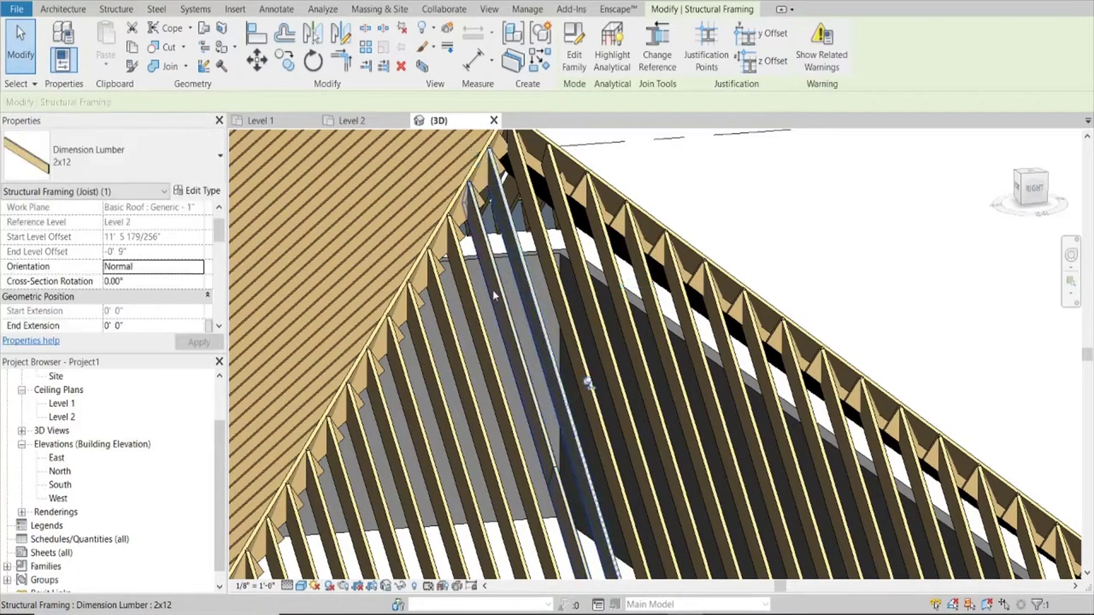
Pull the rafter's other end to an intersection snap, leaving a gap partway up
{"action": "scroll", "coordinate": [511, 313], "scroll_direction": "down", "scroll_amount": 2}
{"action": "scroll", "coordinate": [551, 373], "scroll_direction": "up", "scroll_amount": 3}
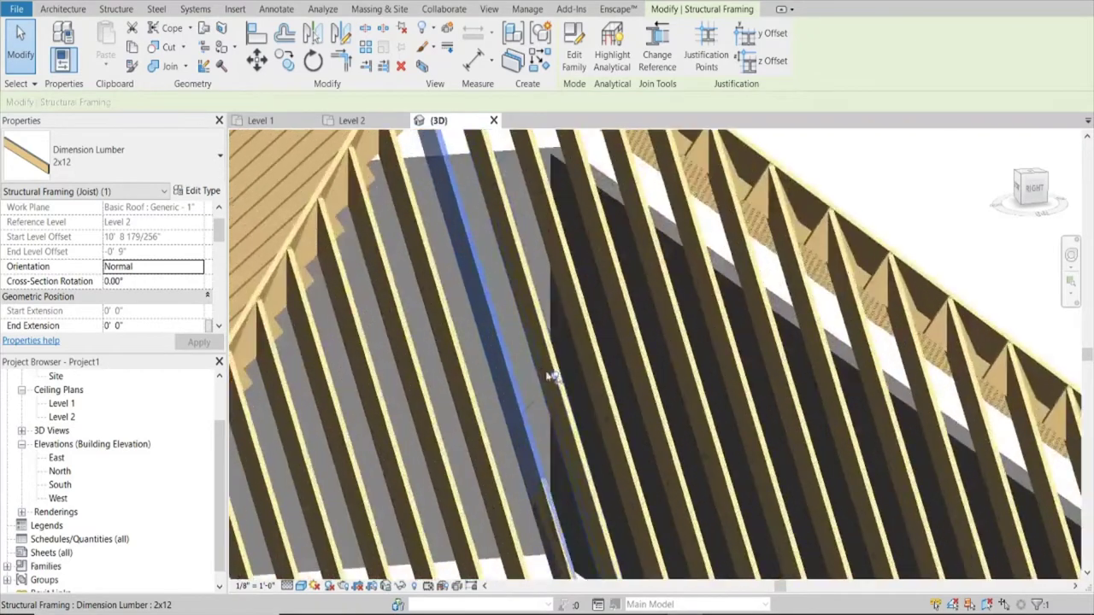
{"action": "scroll", "coordinate": [545, 394], "scroll_direction": "down", "scroll_amount": 2}
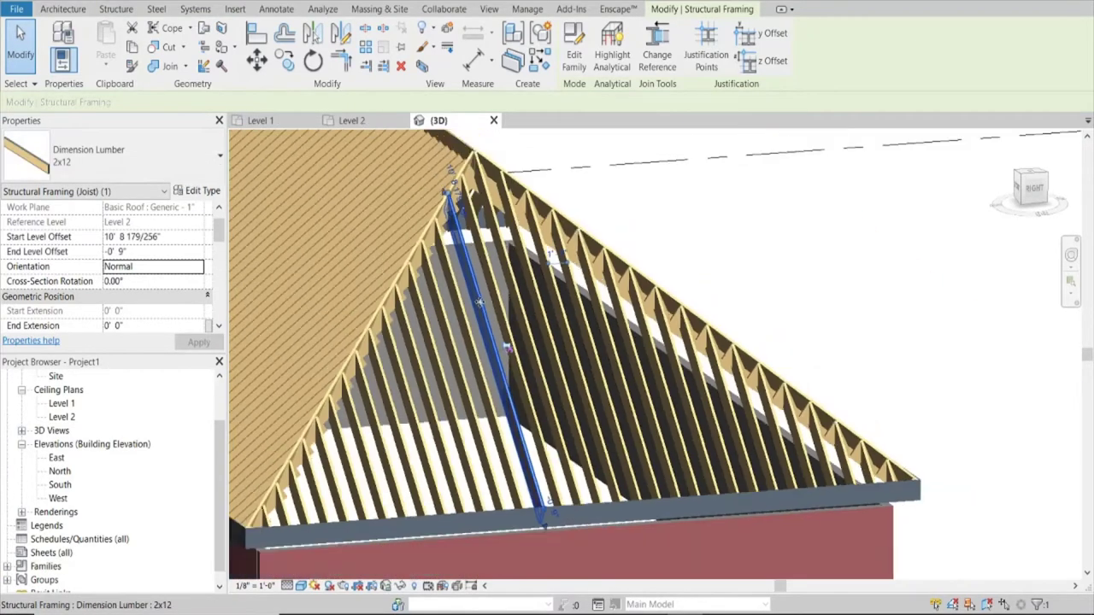
{"action": "scroll", "coordinate": [513, 372], "scroll_direction": "up", "scroll_amount": 2}
{"action": "scroll", "coordinate": [530, 427], "scroll_direction": "up", "scroll_amount": 1}
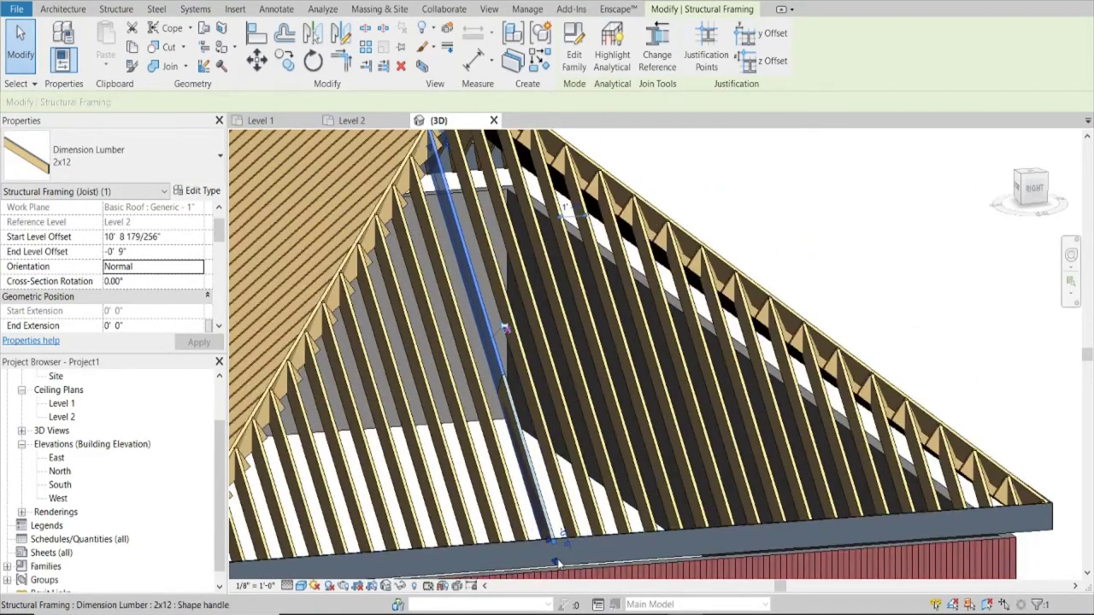
{"action": "left_click_drag", "start_coordinate": [557, 563], "coordinate": [554, 554]}
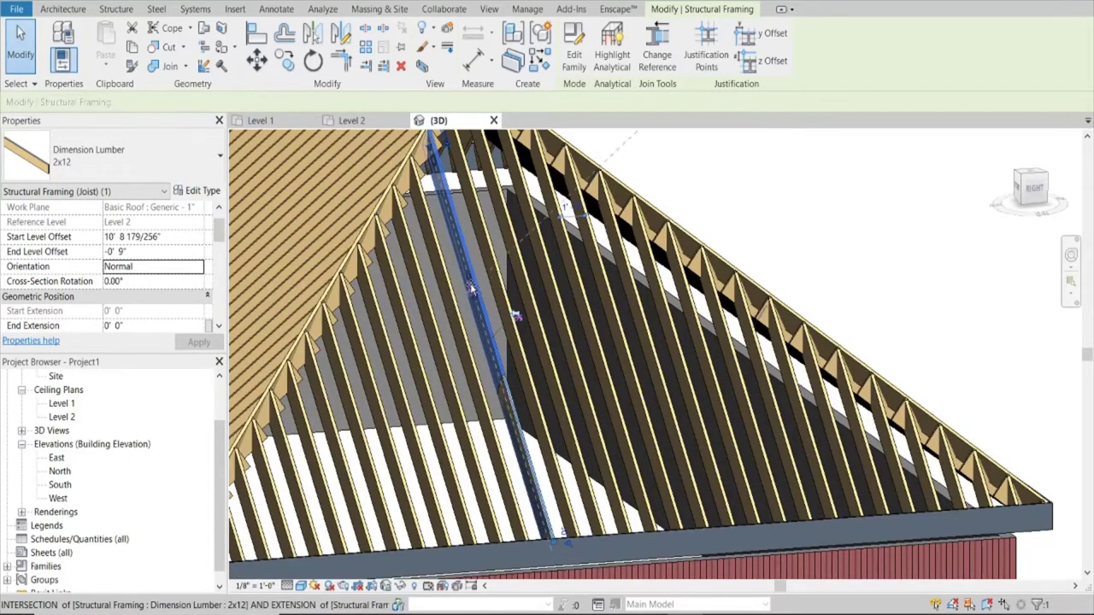
{"action": "left_click_drag", "start_coordinate": [470, 287], "coordinate": [470, 291]}
{"action": "key", "text": "Escape"}
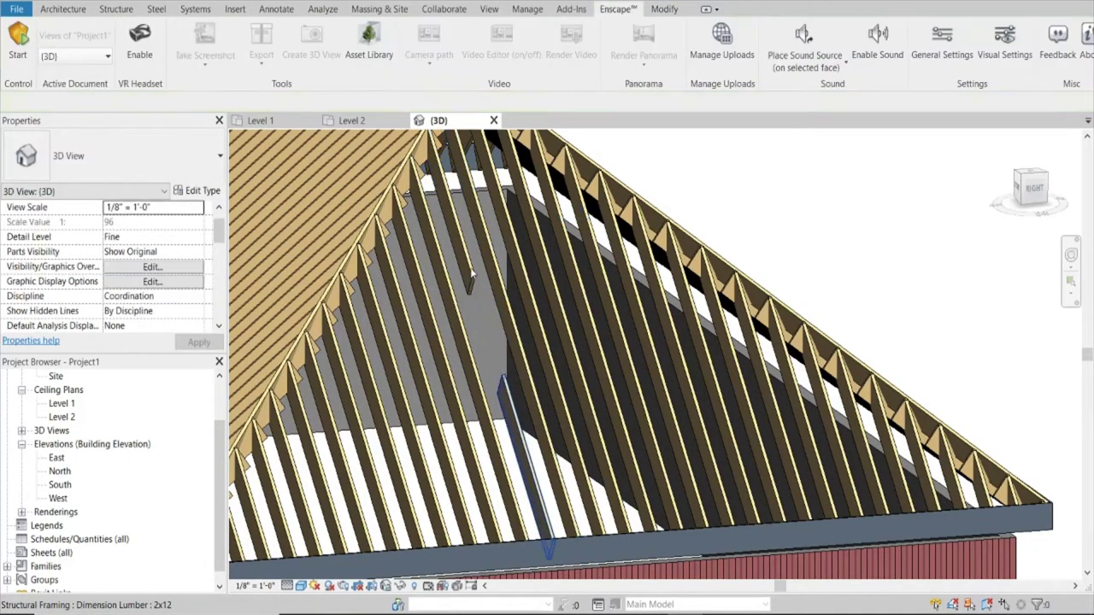
Orbit and view the gable end straight on from the right
{"action": "middle_click_drag", "start_coordinate": [515, 316], "coordinate": [604, 242], "text": "shift"}
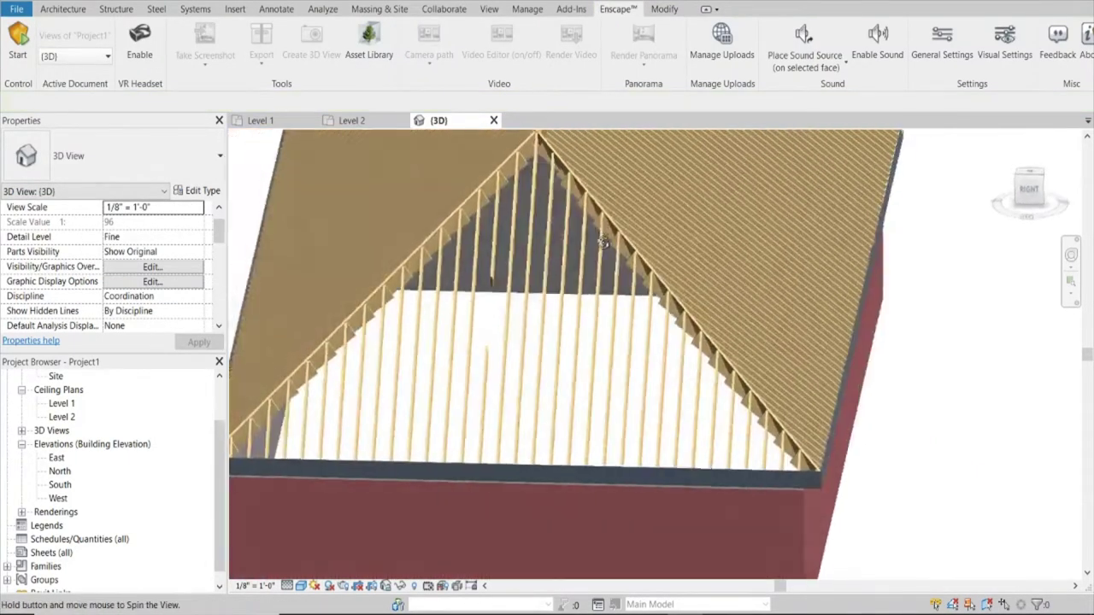
{"action": "left_click", "coordinate": [1030, 190]}
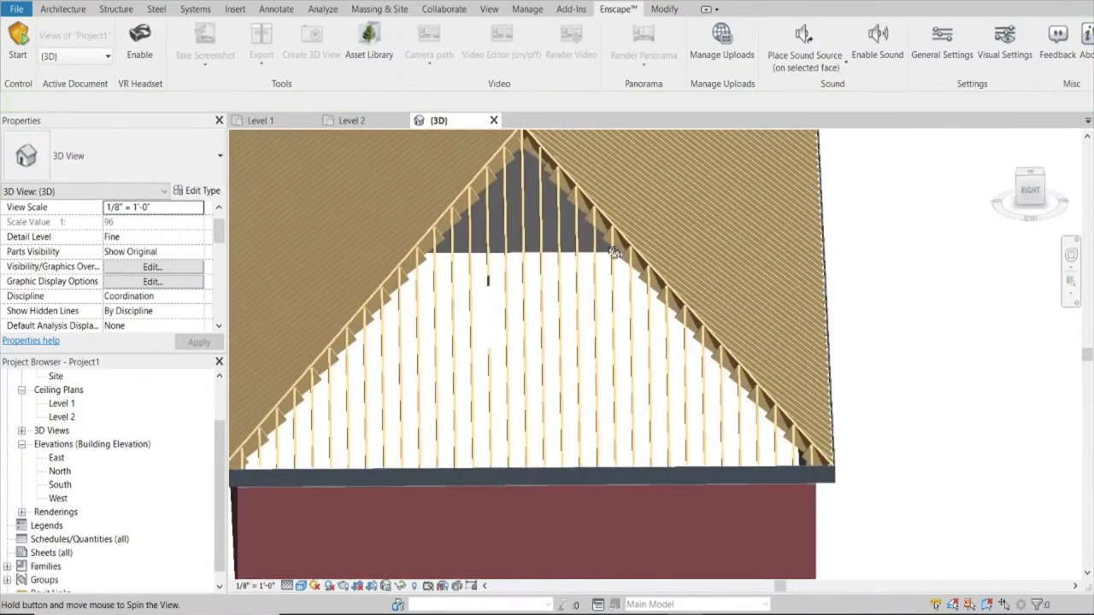
{"action": "scroll", "coordinate": [600, 272], "scroll_direction": "up", "scroll_amount": 2}
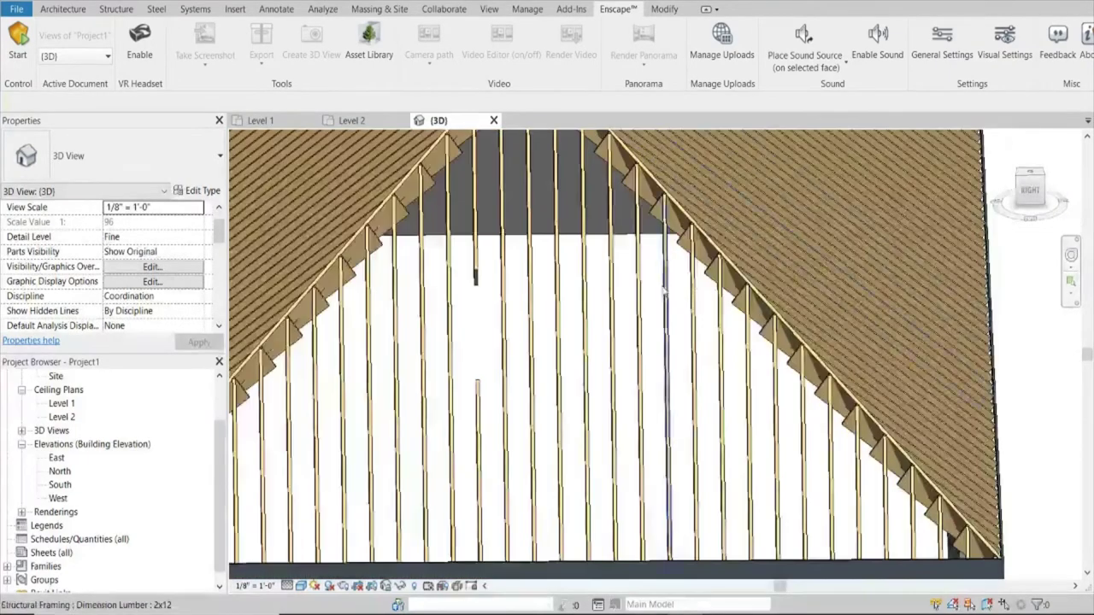
{"action": "scroll", "coordinate": [513, 273], "scroll_direction": "up", "scroll_amount": 2}
Select the adjacent rafter and snap its upper end to an endpoint
{"action": "left_click", "coordinate": [1029, 191]}
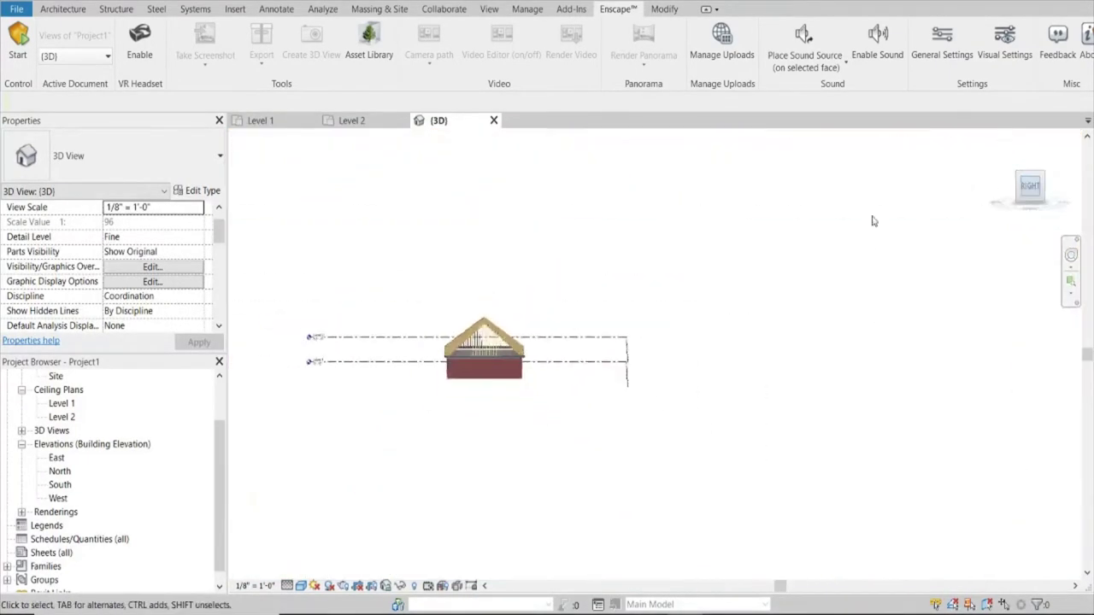
{"action": "scroll", "coordinate": [573, 359], "scroll_direction": "up", "scroll_amount": 3}
{"action": "scroll", "coordinate": [740, 352], "scroll_direction": "up", "scroll_amount": 2}
{"action": "scroll", "coordinate": [740, 352], "scroll_direction": "down", "scroll_amount": 2}
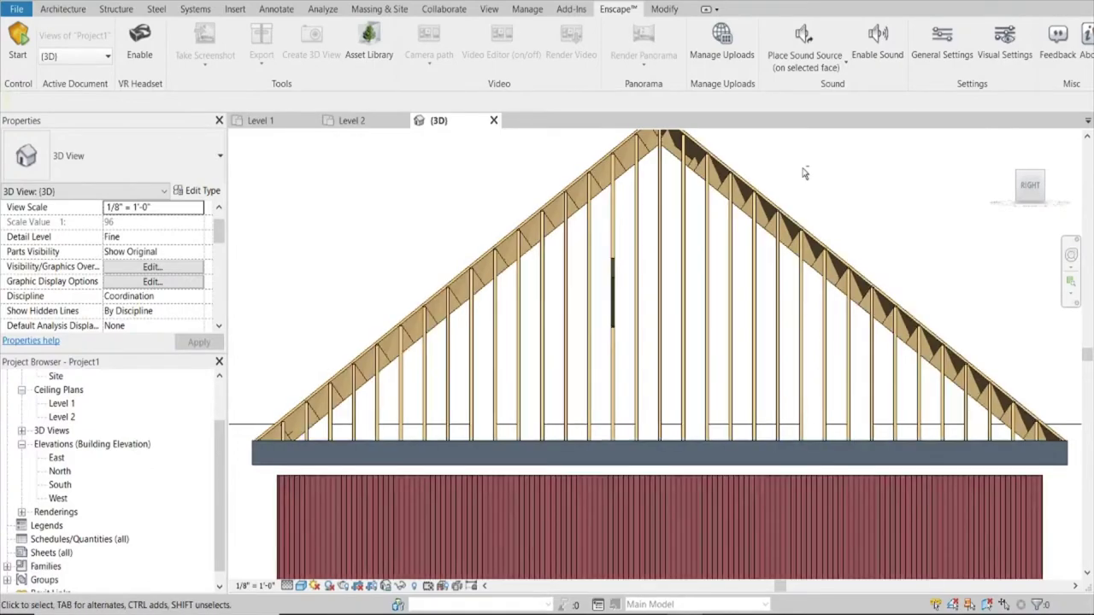
{"action": "middle_click_drag", "start_coordinate": [806, 171], "coordinate": [830, 251], "text": "shift"}
{"action": "scroll", "coordinate": [729, 441], "scroll_direction": "up", "scroll_amount": 3}
{"action": "scroll", "coordinate": [729, 441], "scroll_direction": "down", "scroll_amount": 1}
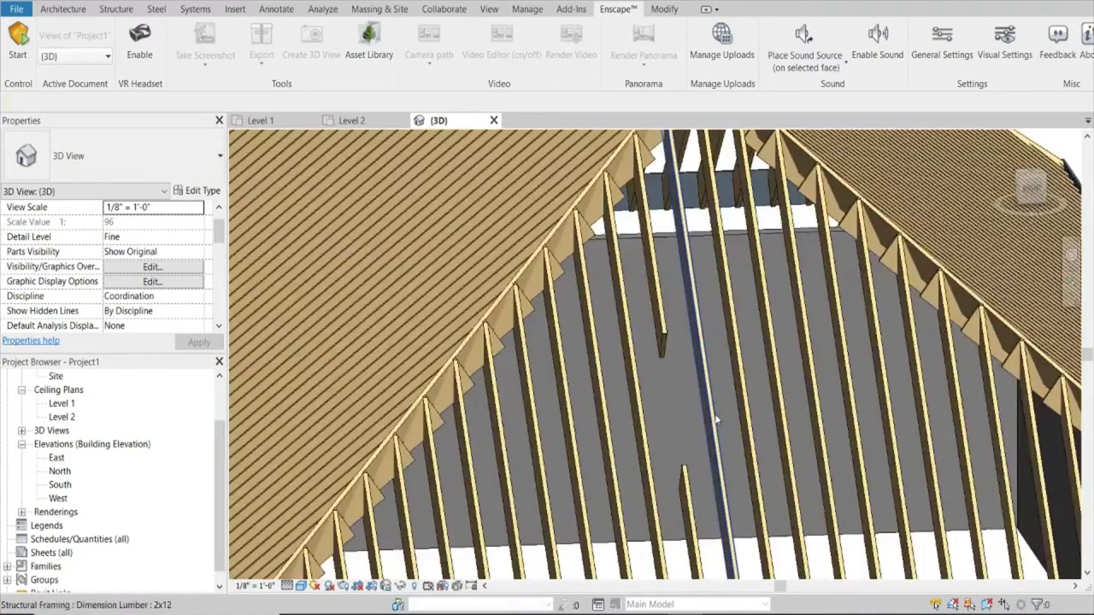
{"action": "left_click", "coordinate": [729, 436]}
{"action": "scroll", "coordinate": [726, 410], "scroll_direction": "down", "scroll_amount": 3}
{"action": "scroll", "coordinate": [724, 385], "scroll_direction": "up", "scroll_amount": 3}
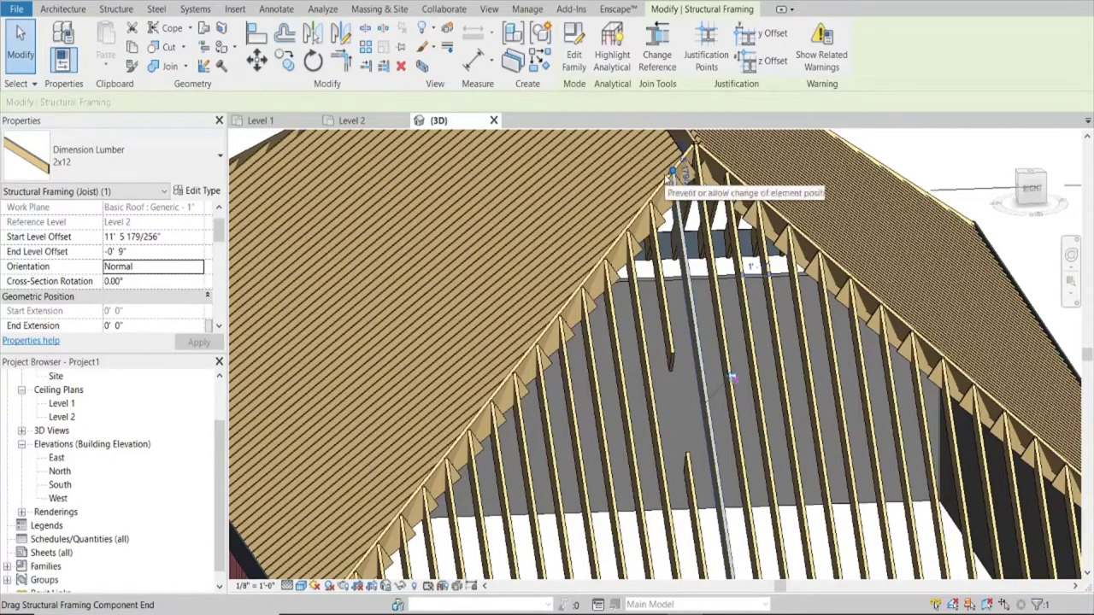
{"action": "scroll", "coordinate": [672, 178], "scroll_direction": "up", "scroll_amount": 2}
{"action": "scroll", "coordinate": [680, 183], "scroll_direction": "up", "scroll_amount": 2}
{"action": "left_click_drag", "start_coordinate": [693, 168], "coordinate": [693, 228]}
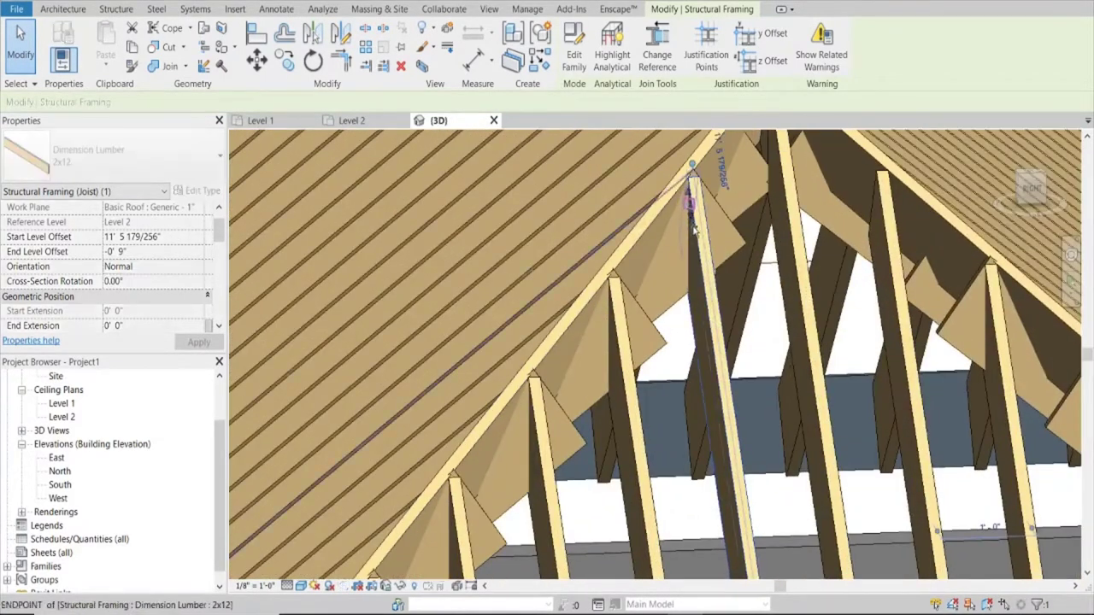
{"action": "left_click_drag", "start_coordinate": [734, 502], "coordinate": [734, 501]}
Move the rafter's cut end down to a new intersection snap point
{"action": "scroll", "coordinate": [726, 427], "scroll_direction": "down", "scroll_amount": 3}
{"action": "middle_click_drag", "start_coordinate": [726, 428], "coordinate": [688, 257], "text": "shift"}
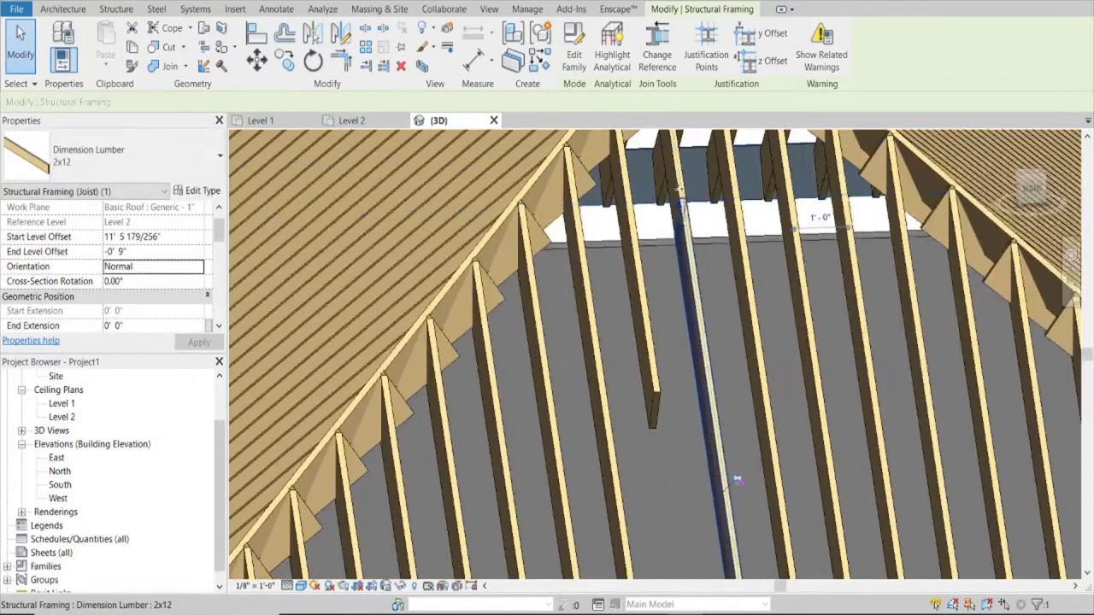
{"action": "scroll", "coordinate": [688, 216], "scroll_direction": "up", "scroll_amount": 3}
{"action": "left_click_drag", "start_coordinate": [682, 212], "coordinate": [699, 490]}
{"action": "scroll", "coordinate": [700, 488], "scroll_direction": "up", "scroll_amount": 2}
{"action": "middle_click_drag", "start_coordinate": [699, 488], "coordinate": [695, 285]}
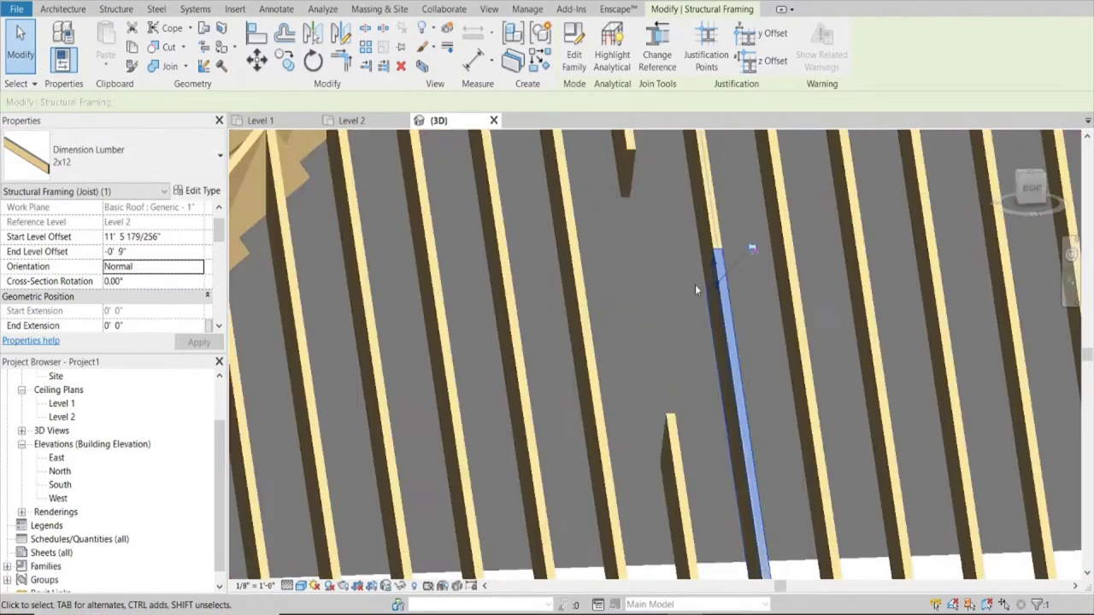
{"action": "left_click_drag", "start_coordinate": [718, 259], "coordinate": [723, 333]}
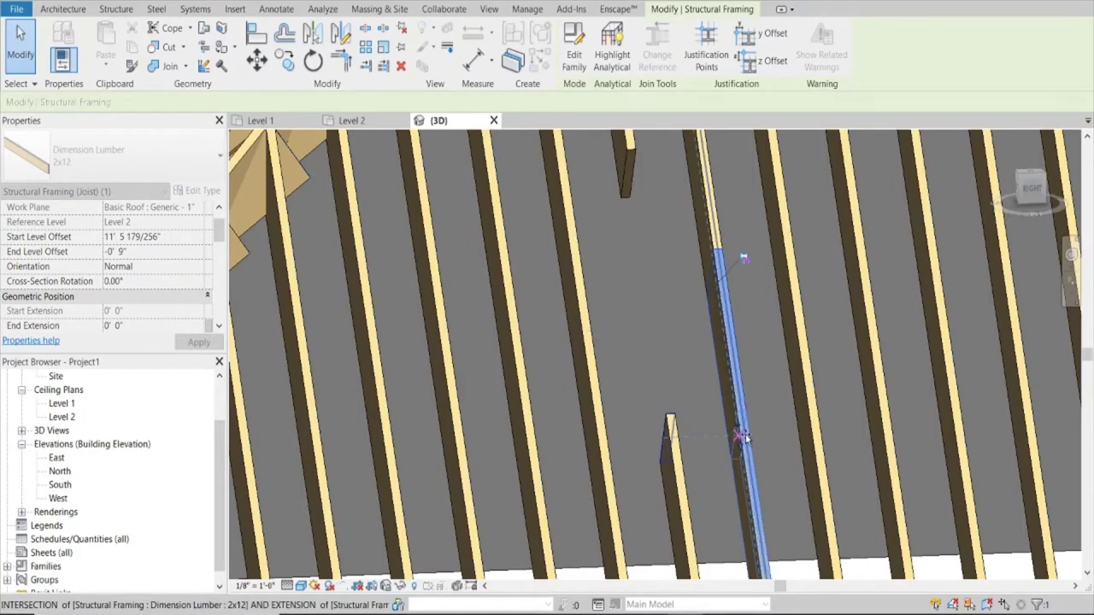
{"action": "left_click_drag", "start_coordinate": [744, 438], "coordinate": [741, 435]}
Pull the rafter's lower end up and shorten it at the intersection
{"action": "scroll", "coordinate": [675, 345], "scroll_direction": "down", "scroll_amount": 3}
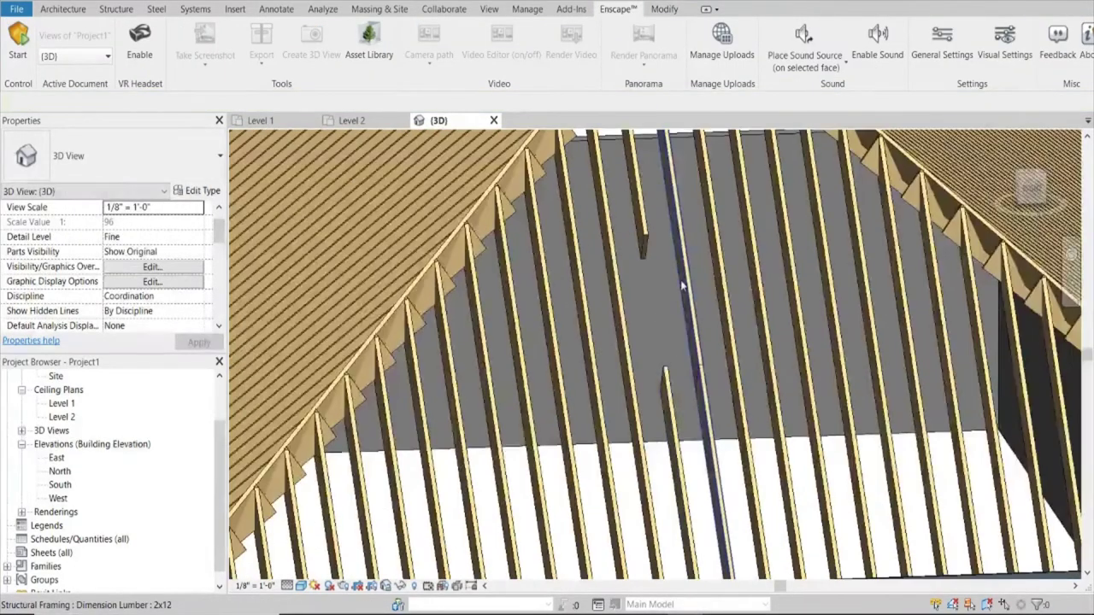
{"action": "scroll", "coordinate": [652, 226], "scroll_direction": "down", "scroll_amount": 2}
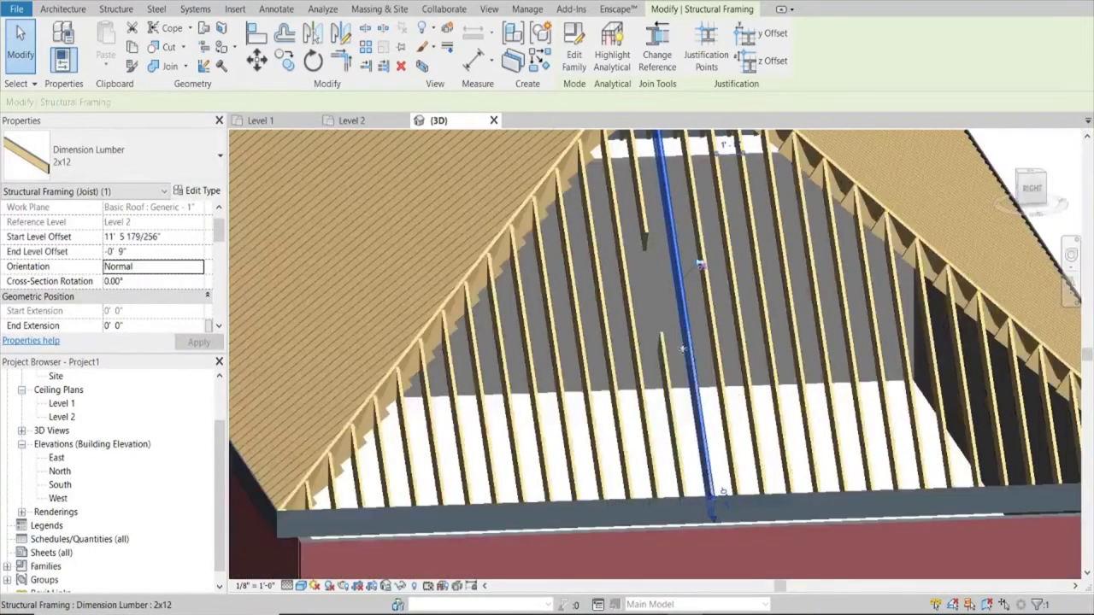
{"action": "left_click_drag", "start_coordinate": [716, 519], "coordinate": [711, 427]}
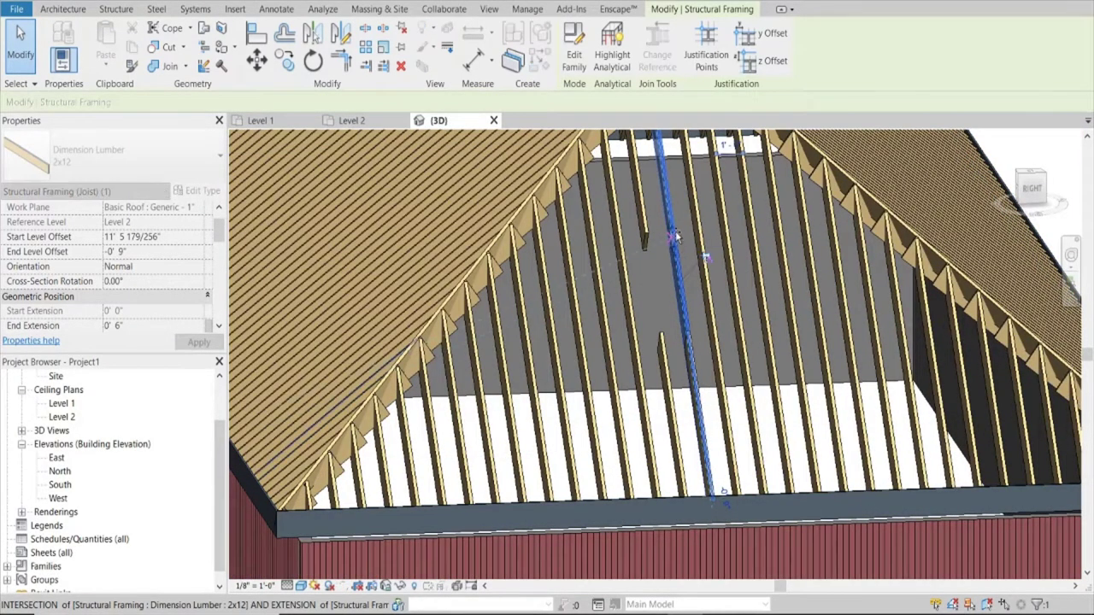
{"action": "left_click_drag", "start_coordinate": [673, 225], "coordinate": [673, 228]}
{"action": "scroll", "coordinate": [676, 248], "scroll_direction": "up", "scroll_amount": 3}
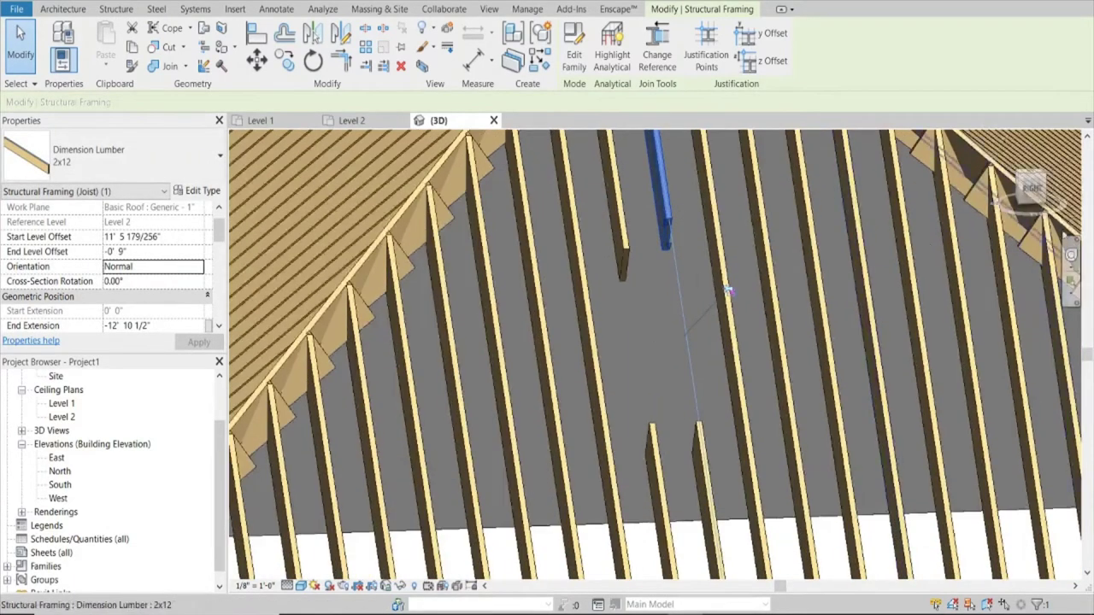
Check from the right side and line the rafter's end up with its neighbour
{"action": "left_click", "coordinate": [1033, 190]}
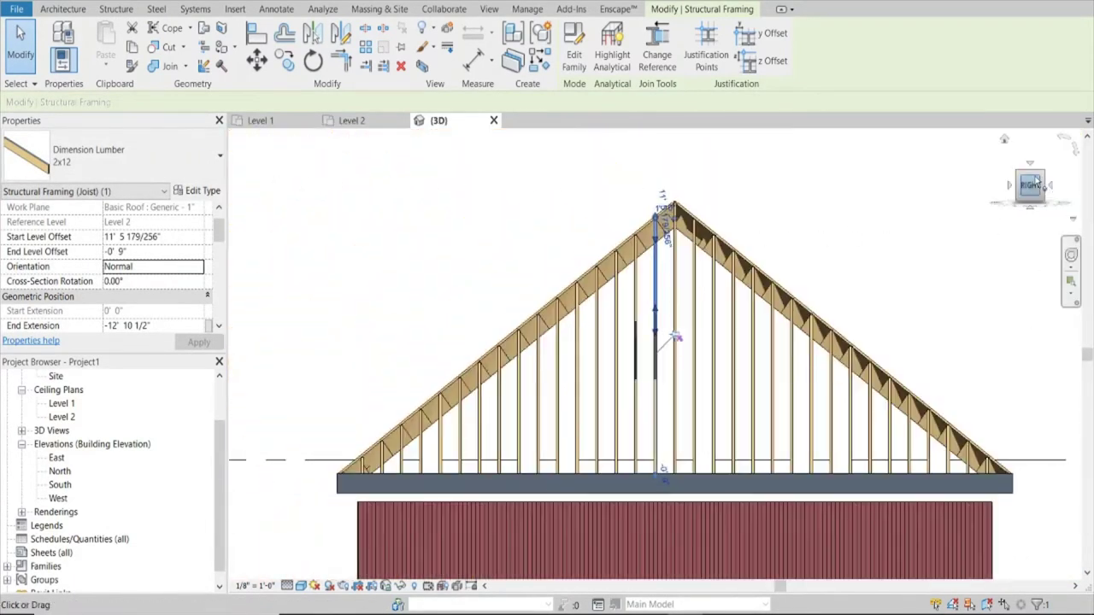
{"action": "scroll", "coordinate": [662, 338], "scroll_direction": "up", "scroll_amount": 2}
{"action": "scroll", "coordinate": [662, 338], "scroll_direction": "up", "scroll_amount": 2}
{"action": "scroll", "coordinate": [662, 337], "scroll_direction": "up", "scroll_amount": 2}
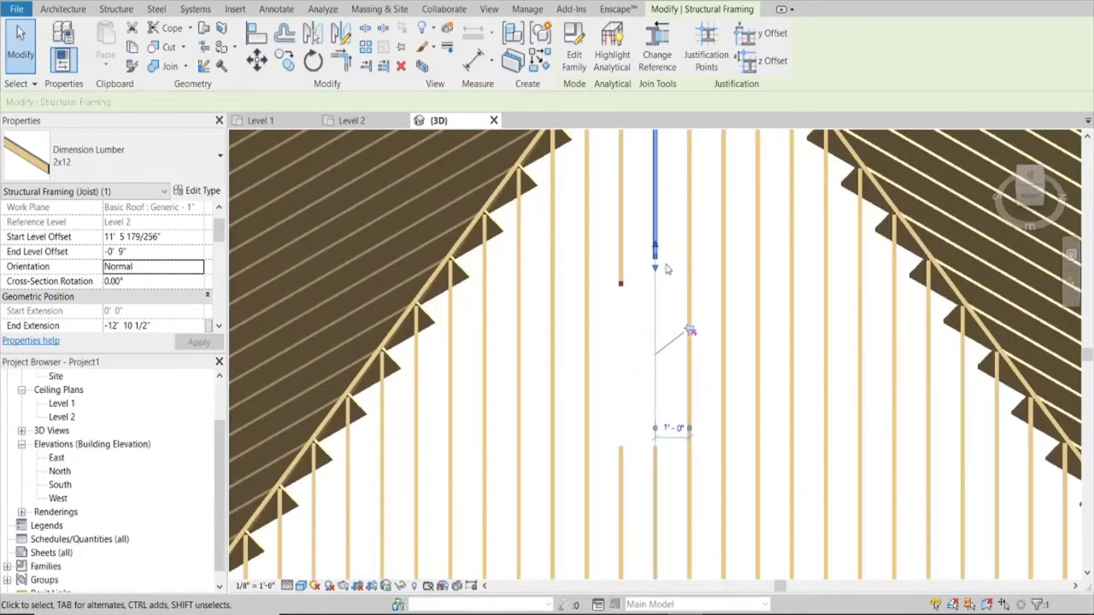
{"action": "left_click_drag", "start_coordinate": [655, 282], "coordinate": [697, 214]}
{"action": "scroll", "coordinate": [658, 286], "scroll_direction": "up", "scroll_amount": 2}
Snap another rafter end to an intersection to widen the opening
{"action": "left_click", "coordinate": [735, 244]}
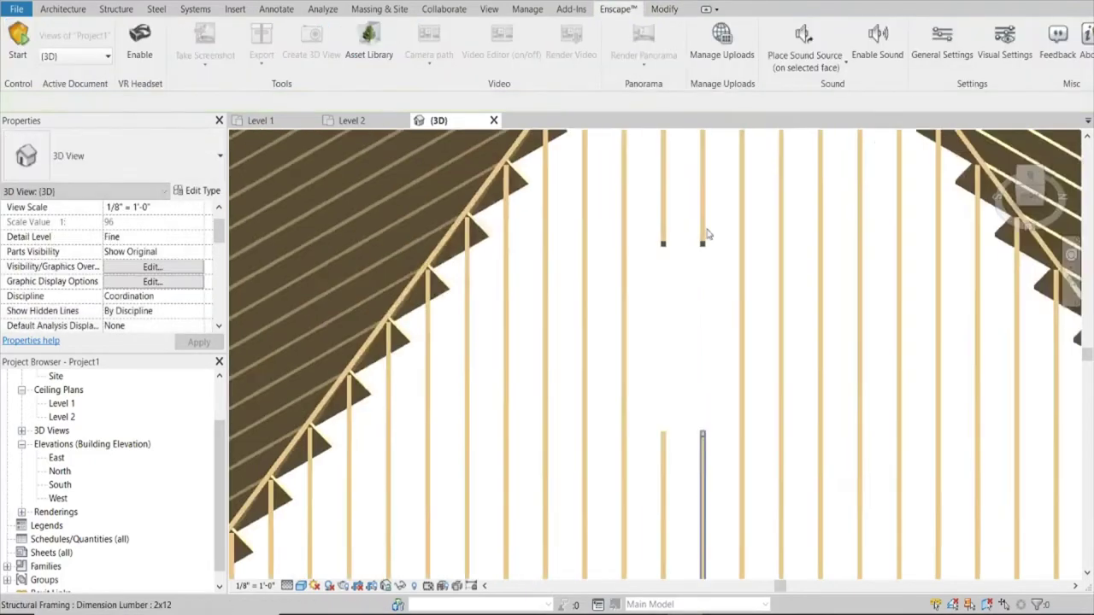
{"action": "scroll", "coordinate": [711, 327], "scroll_direction": "down", "scroll_amount": 3}
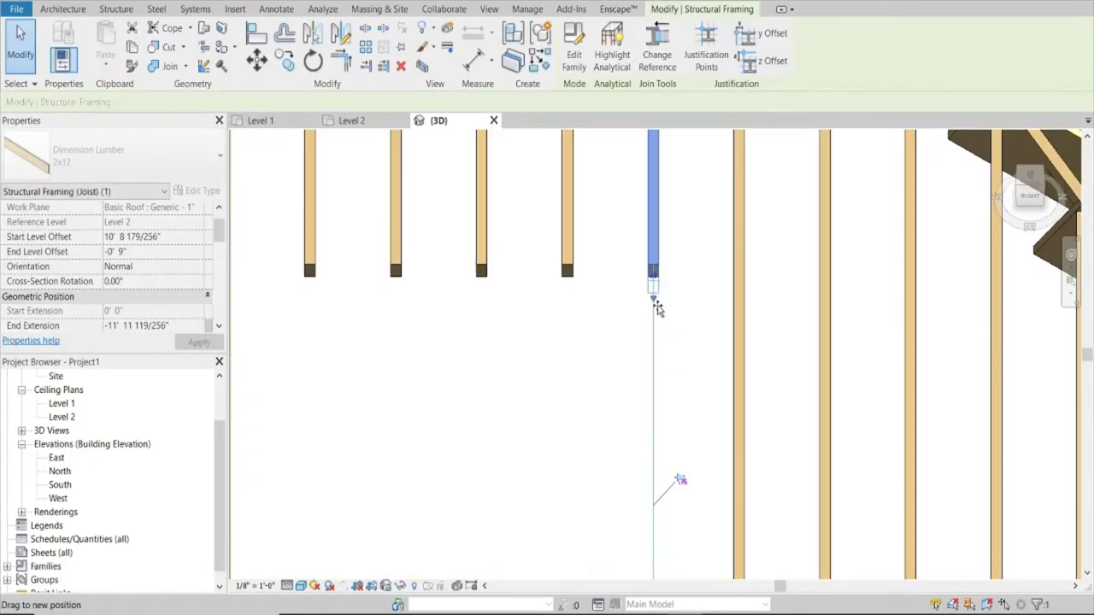
{"action": "left_click_drag", "start_coordinate": [655, 300], "coordinate": [661, 272]}
{"action": "left_click", "coordinate": [628, 310]}
Zoom out and view the whole house from its right side
{"action": "scroll", "coordinate": [629, 310], "scroll_direction": "down", "scroll_amount": 4}
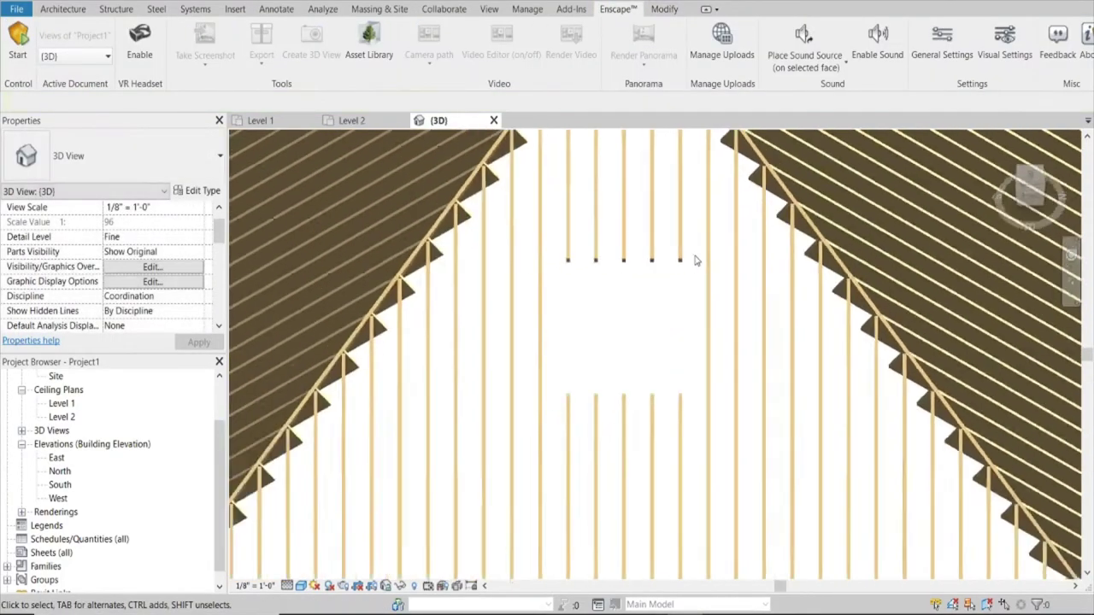
{"action": "scroll", "coordinate": [601, 318], "scroll_direction": "down", "scroll_amount": 3}
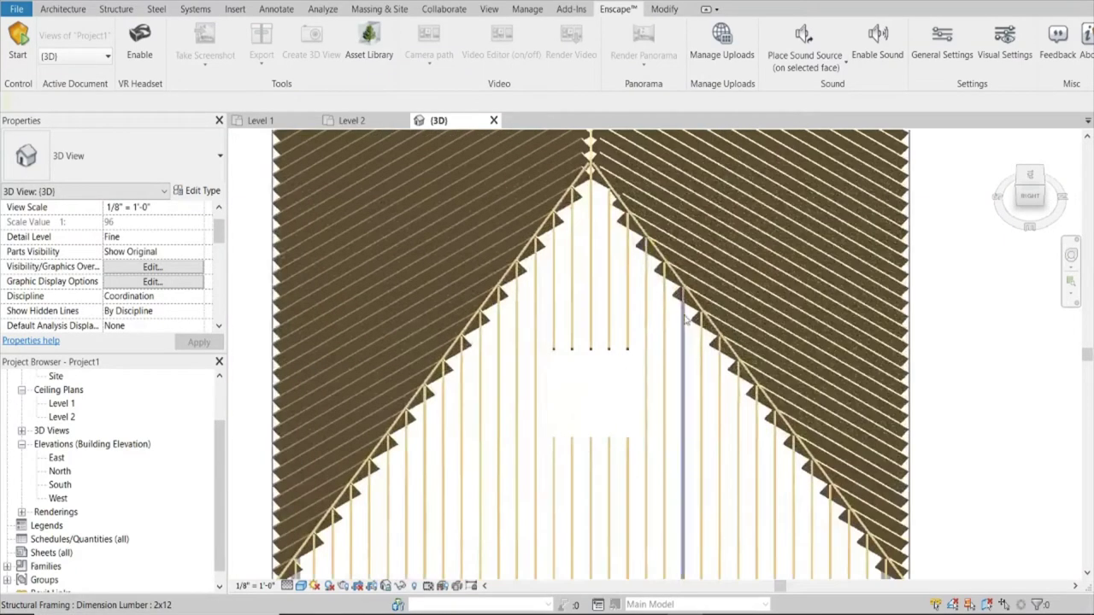
{"action": "scroll", "coordinate": [674, 203], "scroll_direction": "up", "scroll_amount": 3}
{"action": "left_click", "coordinate": [1030, 205]}
{"action": "scroll", "coordinate": [786, 283], "scroll_direction": "up", "scroll_amount": 3}
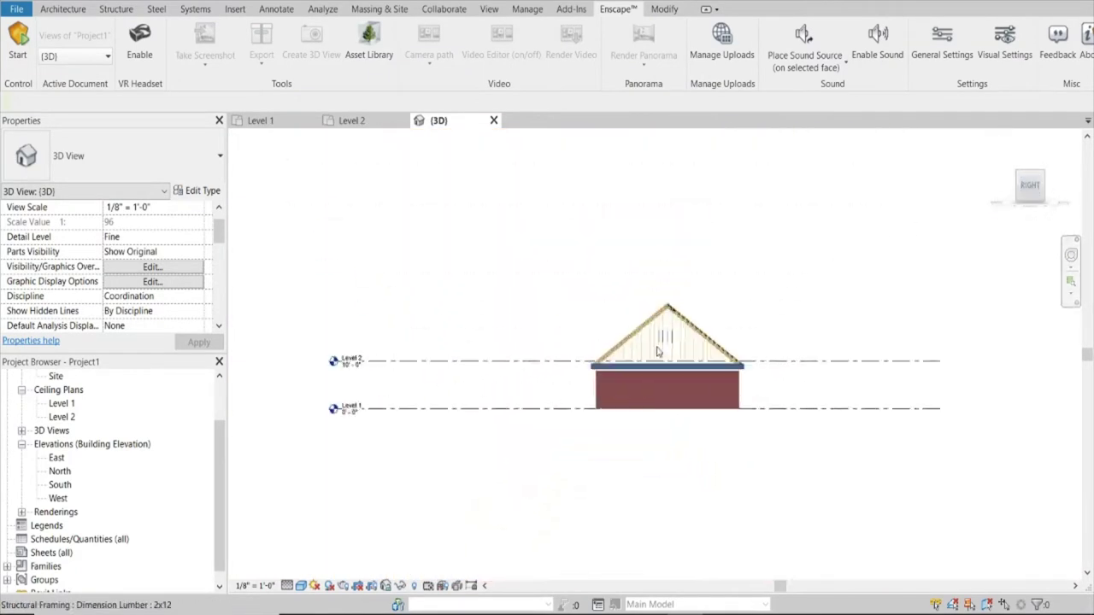
{"action": "scroll", "coordinate": [786, 283], "scroll_direction": "up", "scroll_amount": 3}
Orbit, then zoom in from the top view on the five trimmed rafters around the opening
{"action": "mouse_move", "coordinate": [769, 273]}
{"action": "middle_mouse_down", "text": "shift"}
{"action": "mouse_move", "coordinate": [802, 254]}
{"action": "mouse_move", "coordinate": [855, 307]}
{"action": "mouse_move", "coordinate": [798, 320]}
{"action": "middle_mouse_up", "text": "shift"}
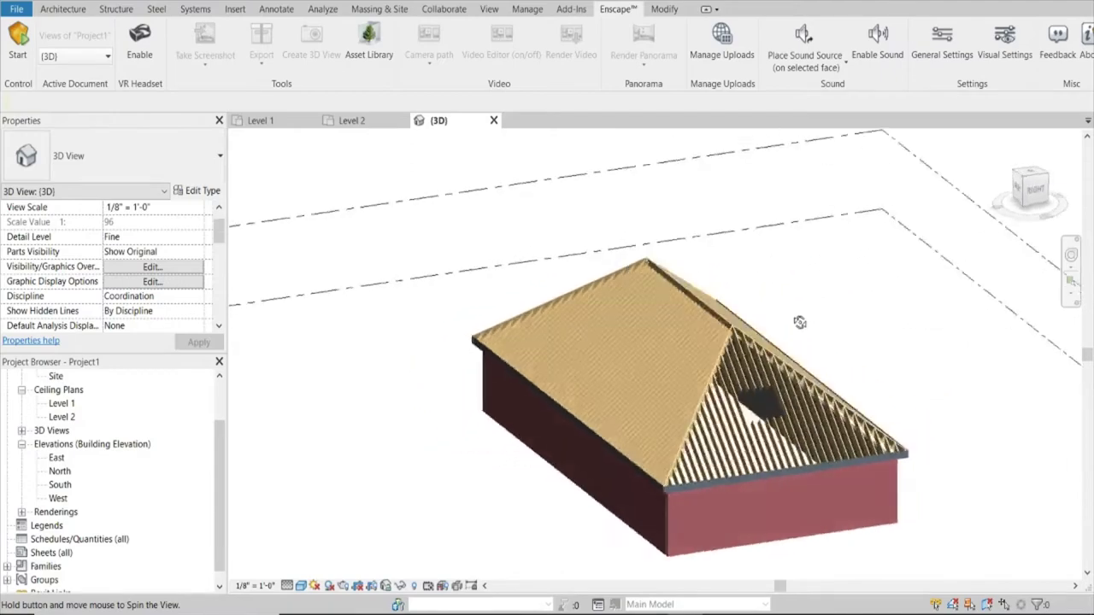
{"action": "scroll", "coordinate": [721, 442], "scroll_direction": "up", "scroll_amount": 3}
{"action": "scroll", "coordinate": [721, 442], "scroll_direction": "up", "scroll_amount": 2}
{"action": "scroll", "coordinate": [743, 393], "scroll_direction": "up", "scroll_amount": 2}
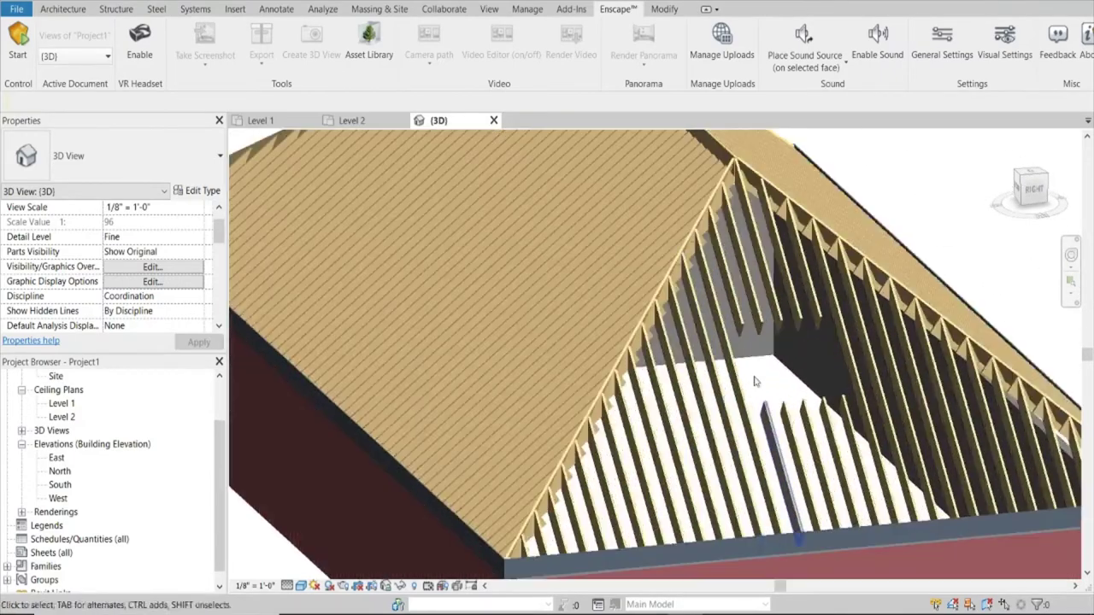
{"action": "scroll", "coordinate": [755, 368], "scroll_direction": "up", "scroll_amount": 1}
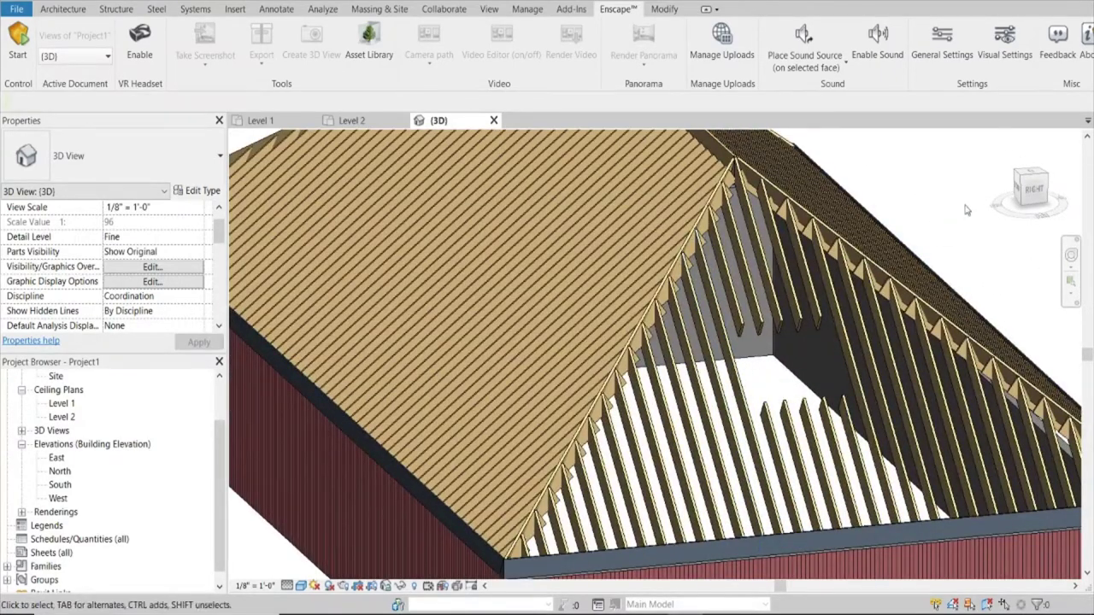
{"action": "left_click", "coordinate": [1036, 175]}
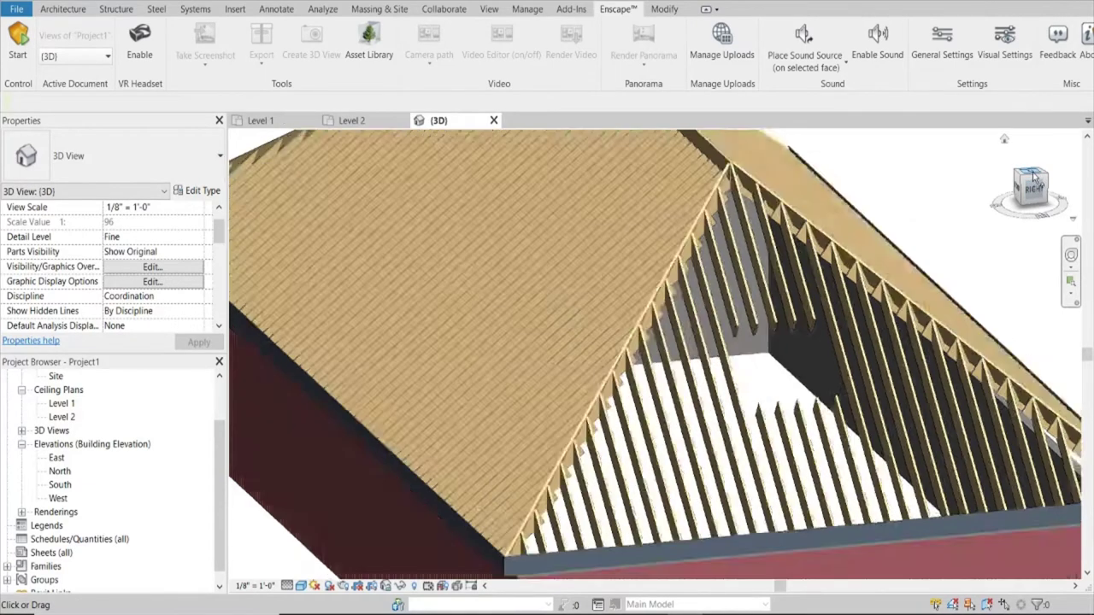
{"action": "scroll", "coordinate": [690, 538], "scroll_direction": "up", "scroll_amount": 3}
{"action": "scroll", "coordinate": [691, 539], "scroll_direction": "up", "scroll_amount": 3}
{"action": "scroll", "coordinate": [691, 538], "scroll_direction": "up", "scroll_amount": 3}
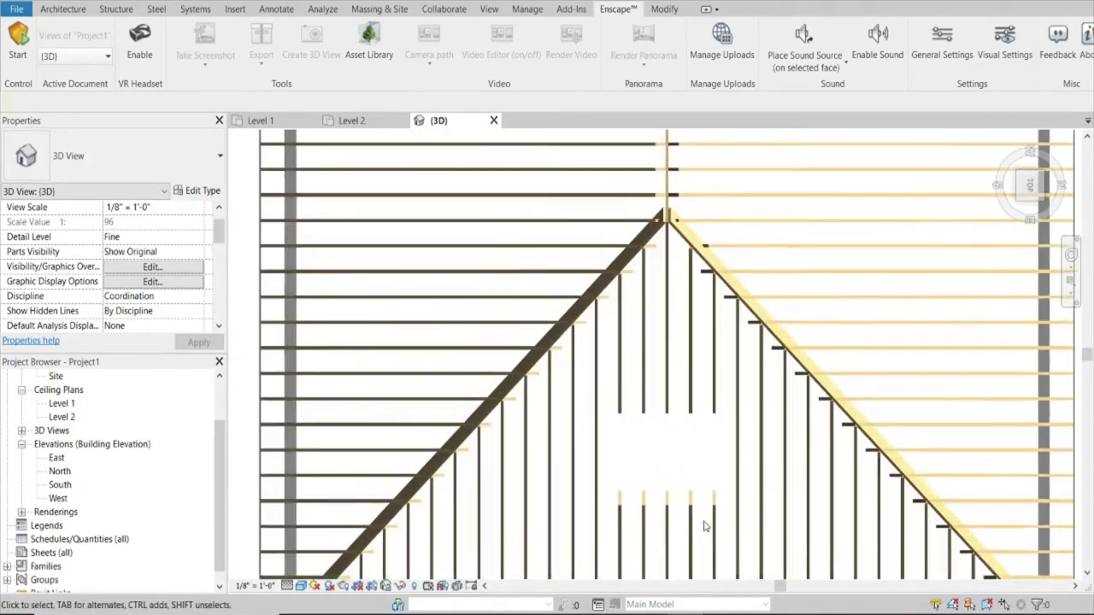
{"action": "scroll", "coordinate": [691, 538], "scroll_direction": "down", "scroll_amount": 2}
{"action": "scroll", "coordinate": [598, 384], "scroll_direction": "up", "scroll_amount": 3}
{"action": "scroll", "coordinate": [486, 241], "scroll_direction": "up", "scroll_amount": 2}
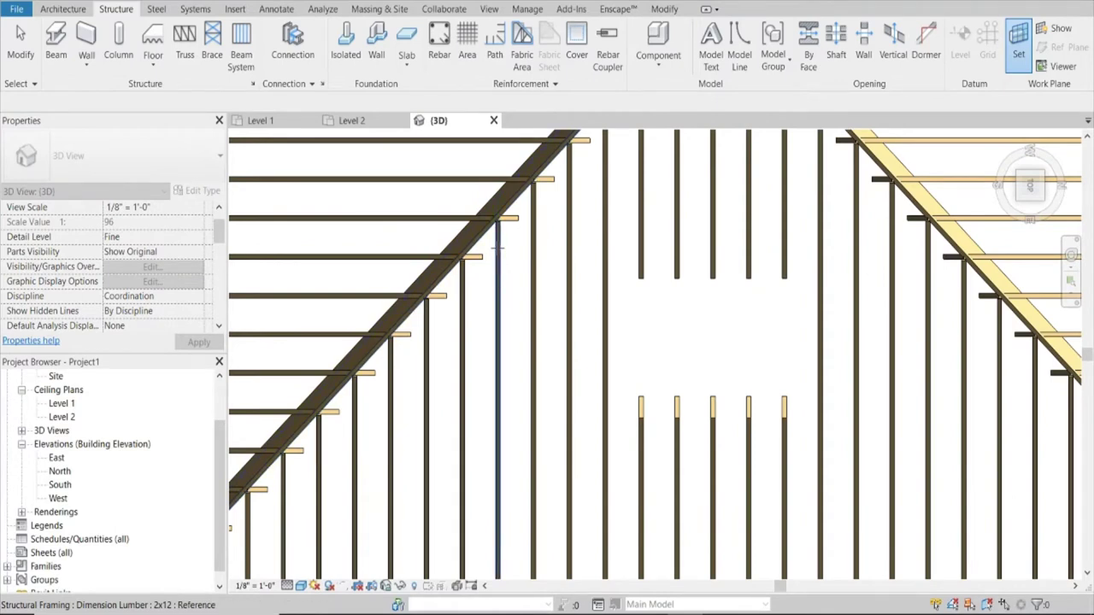
Place a 2x12 header beam at 14' 3" offset across the opening's lower edge, on the joist work plane
{"action": "left_click", "coordinate": [512, 207]}
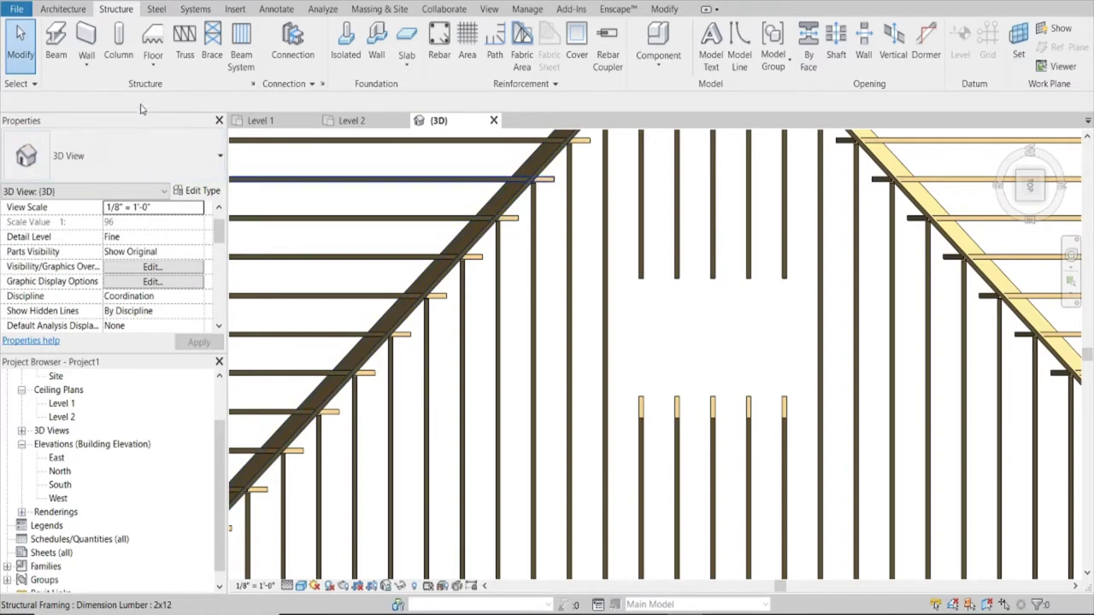
{"action": "left_click", "coordinate": [56, 43]}
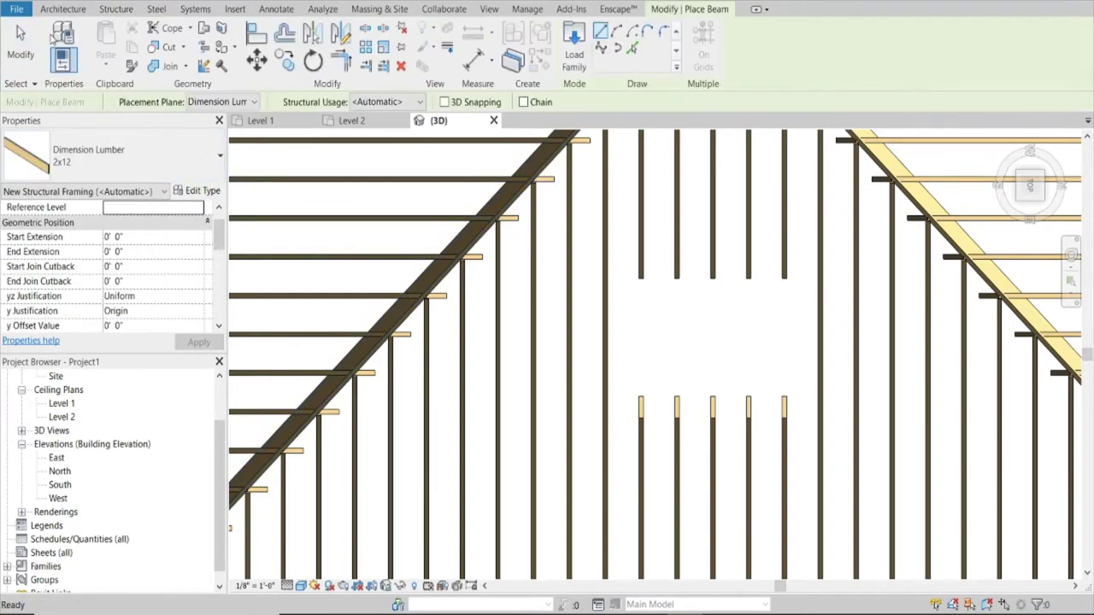
{"action": "left_click", "coordinate": [640, 397]}
{"action": "left_click", "coordinate": [788, 395]}
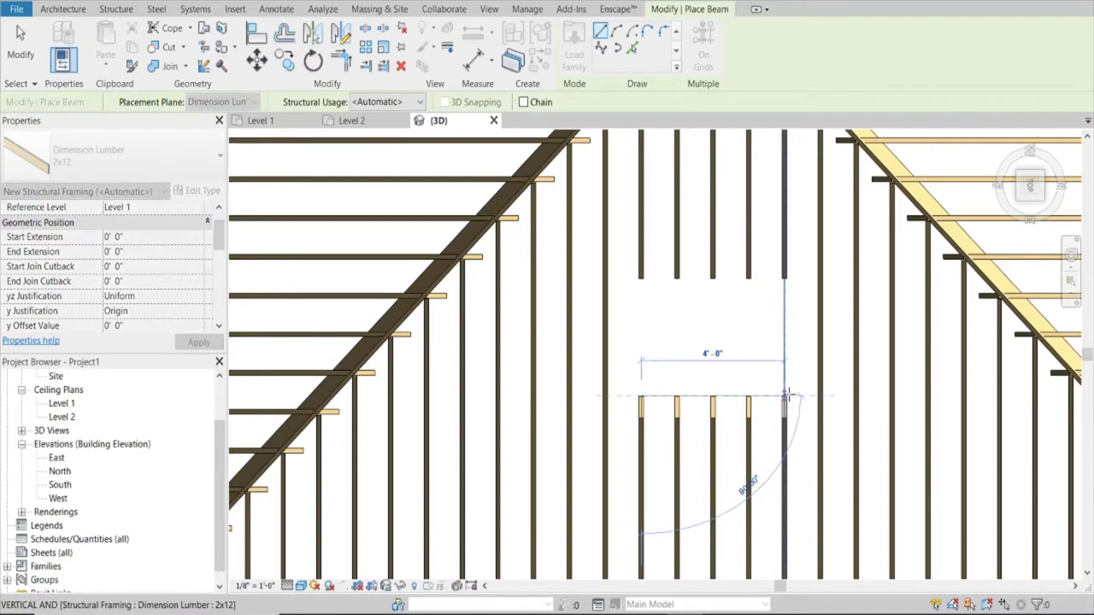
{"action": "left_click", "coordinate": [819, 395]}
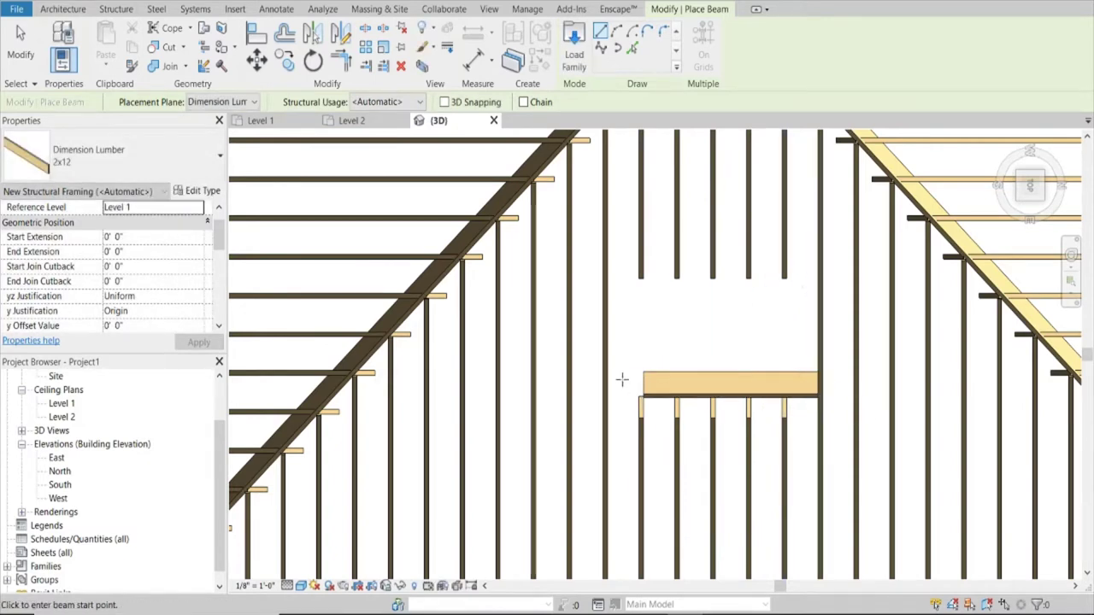
{"action": "key", "text": "Escape"}
{"action": "key", "text": "Escape"}
{"action": "left_click", "coordinate": [653, 388]}
Extend the header beam's left end out to the uncut rafter
{"action": "left_click", "coordinate": [634, 378]}
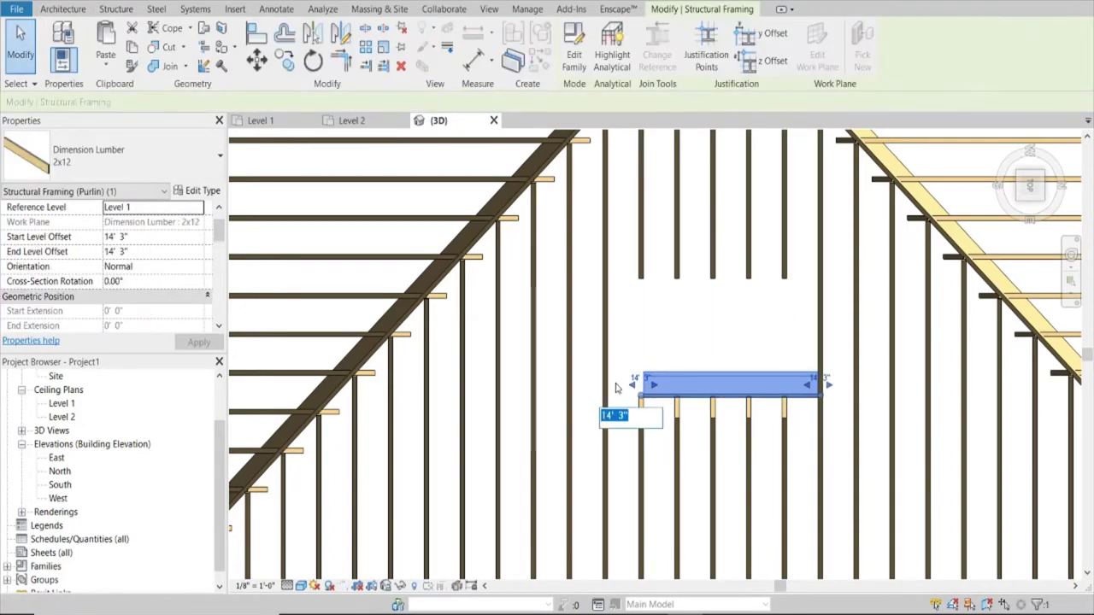
{"action": "scroll", "coordinate": [634, 386], "scroll_direction": "up", "scroll_amount": 3}
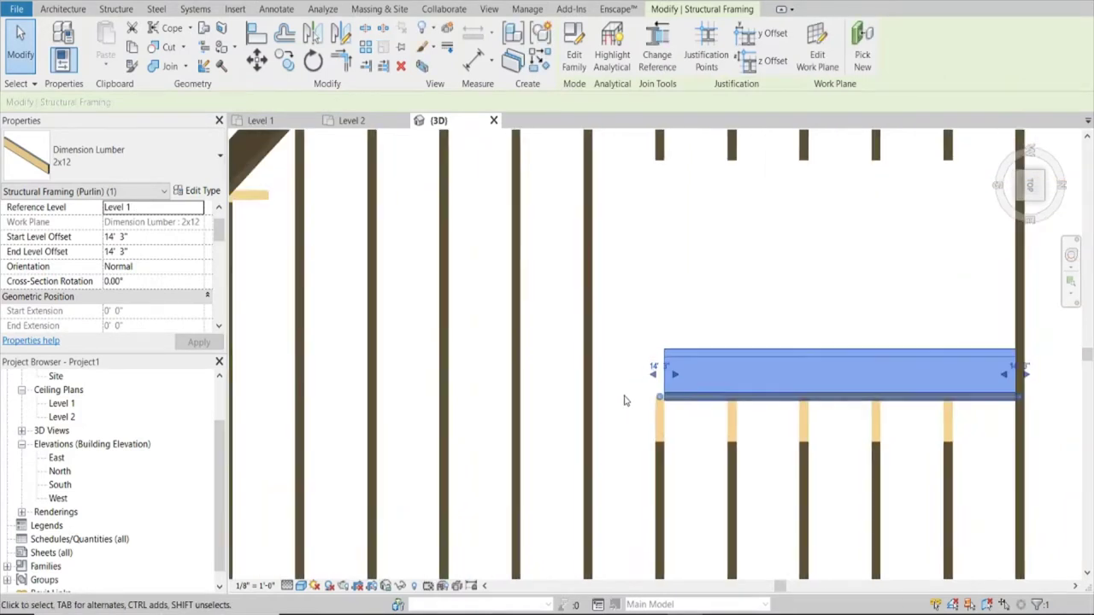
{"action": "scroll", "coordinate": [659, 369], "scroll_direction": "up", "scroll_amount": 1}
{"action": "left_click_drag", "start_coordinate": [642, 377], "coordinate": [584, 373]}
{"action": "scroll", "coordinate": [579, 368], "scroll_direction": "down", "scroll_amount": 3}
Orbit and view the roof from the front to check the header
{"action": "middle_click_drag", "start_coordinate": [904, 362], "coordinate": [699, 172], "text": "shift"}
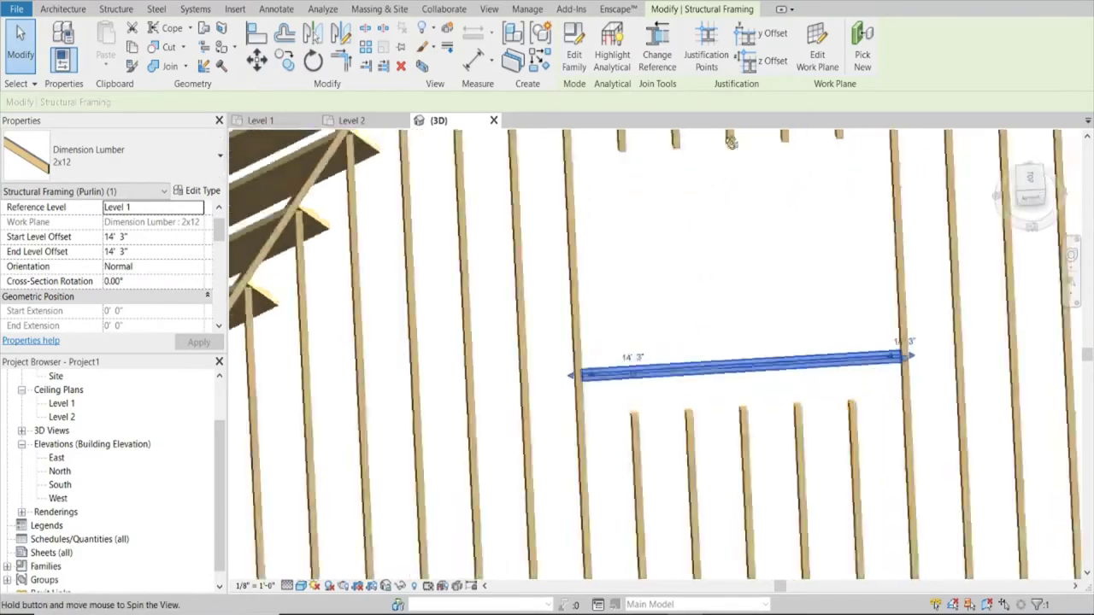
{"action": "mouse_move", "coordinate": [706, 271]}
{"action": "middle_mouse_down", "text": "shift"}
{"action": "mouse_move", "coordinate": [844, 344]}
{"action": "mouse_move", "coordinate": [863, 338]}
{"action": "middle_mouse_up", "text": "shift"}
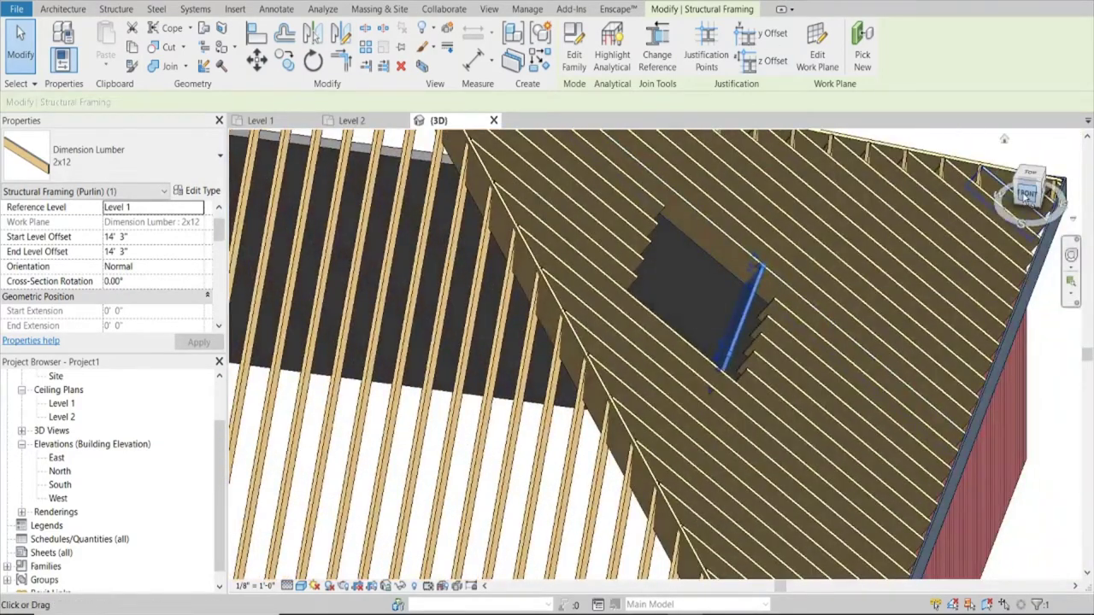
{"action": "left_click", "coordinate": [1026, 195]}
{"action": "scroll", "coordinate": [795, 393], "scroll_direction": "up", "scroll_amount": 4}
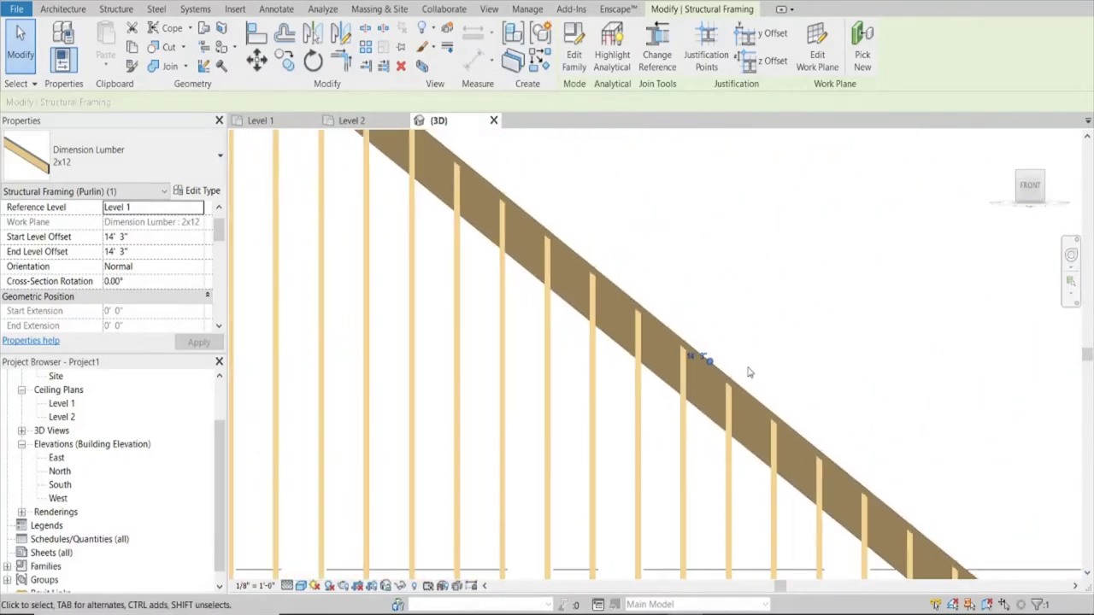
{"action": "middle_click_drag", "start_coordinate": [762, 357], "coordinate": [768, 358], "text": "shift"}
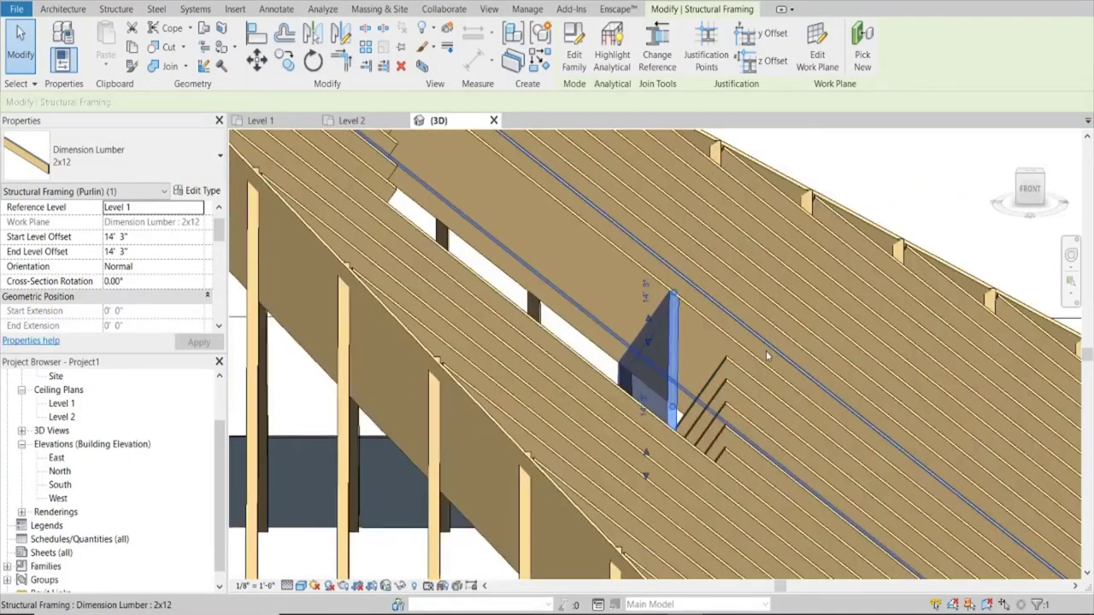
Align the lower header flush with the rafter plane
{"action": "key", "text": "Escape"}
{"action": "scroll", "coordinate": [743, 376], "scroll_direction": "up", "scroll_amount": 5}
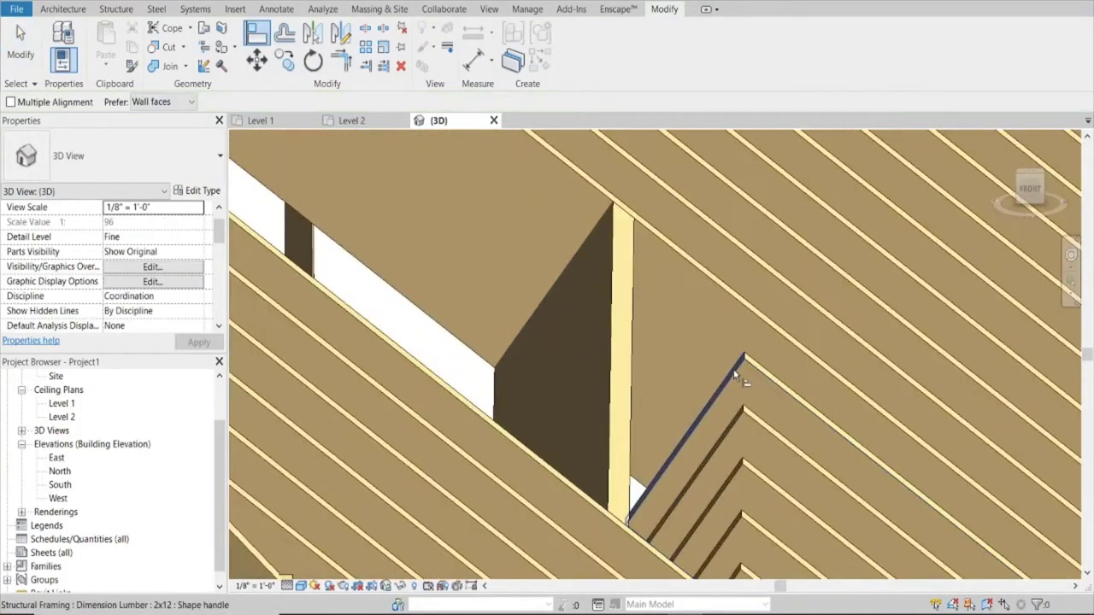
{"action": "left_click", "coordinate": [630, 329]}
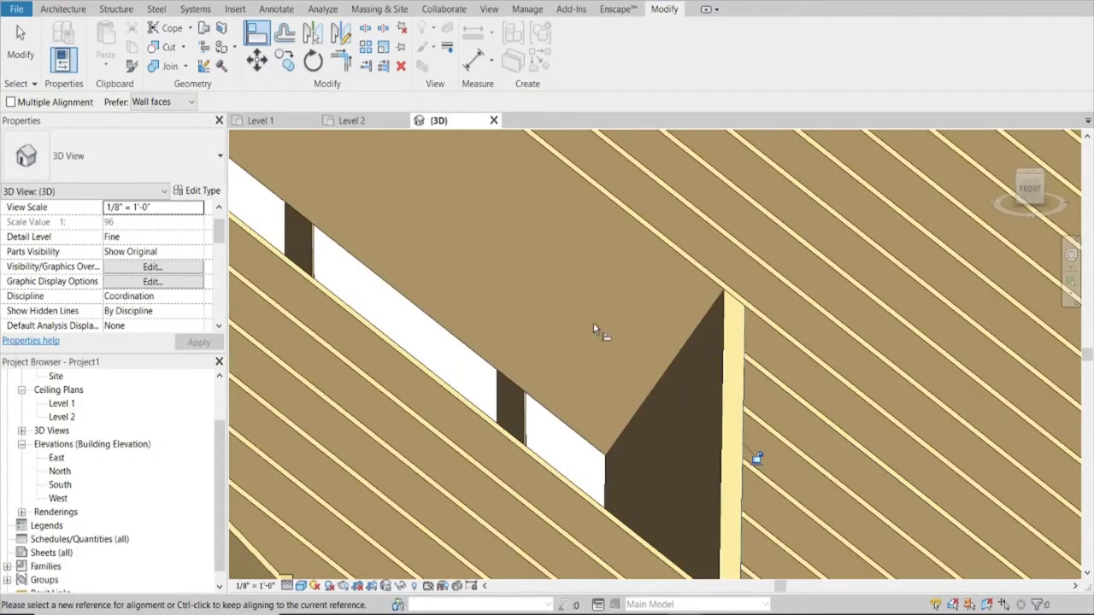
{"action": "scroll", "coordinate": [593, 324], "scroll_direction": "down", "scroll_amount": 5}
{"action": "middle_click_drag", "start_coordinate": [595, 323], "coordinate": [704, 311], "text": "shift"}
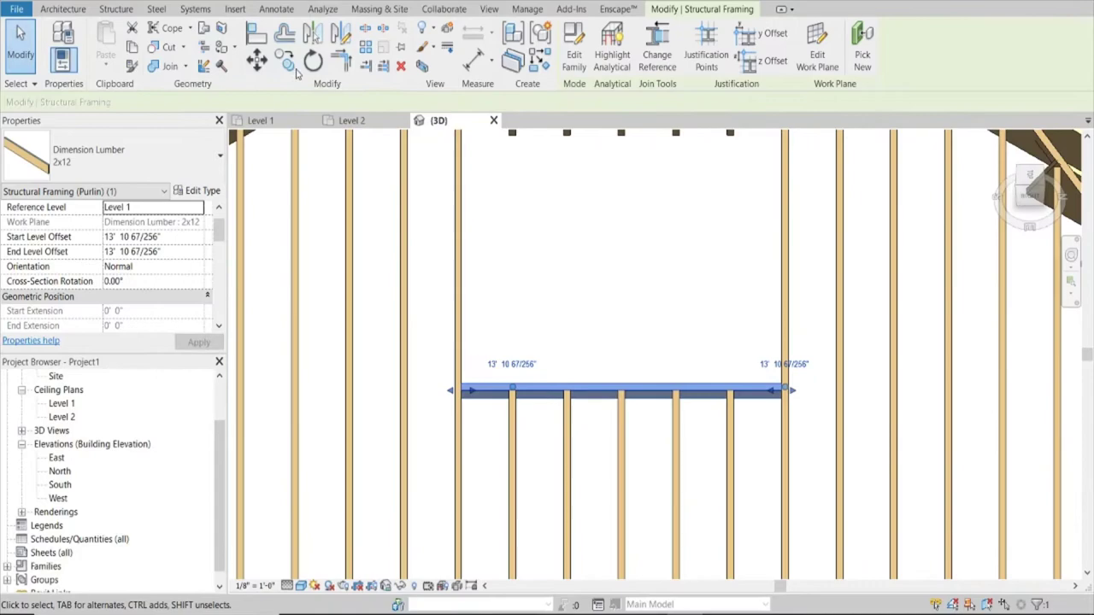
Copy the header to the opening's upper edge
{"action": "left_click", "coordinate": [287, 61]}
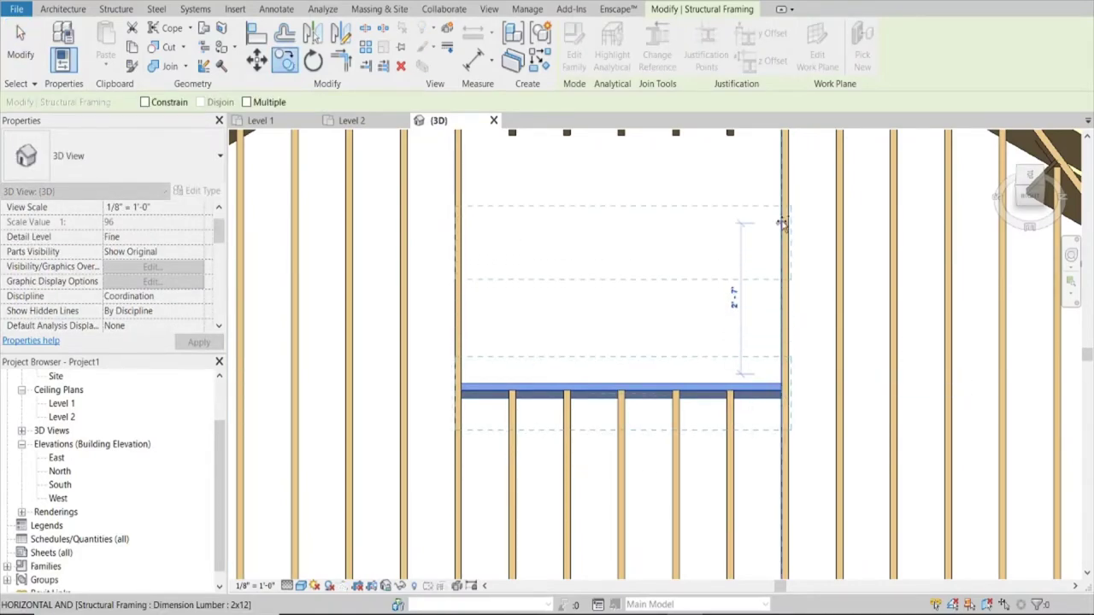
{"action": "left_click", "coordinate": [761, 219]}
{"action": "middle_click_drag", "start_coordinate": [640, 271], "coordinate": [786, 182], "text": "shift"}
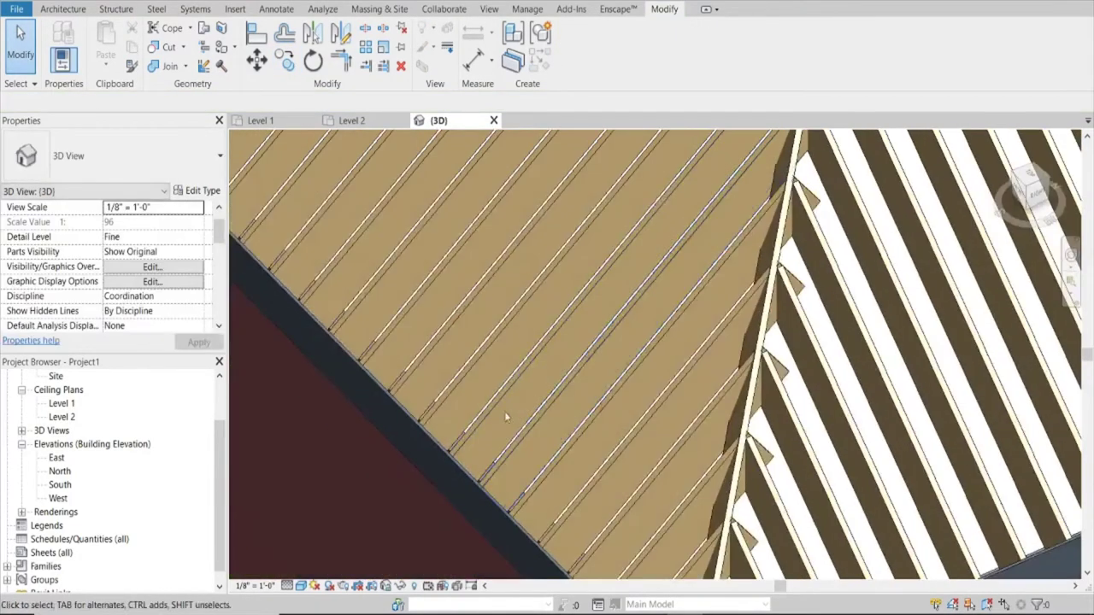
{"action": "scroll", "coordinate": [786, 182], "scroll_direction": "up", "scroll_amount": 3}
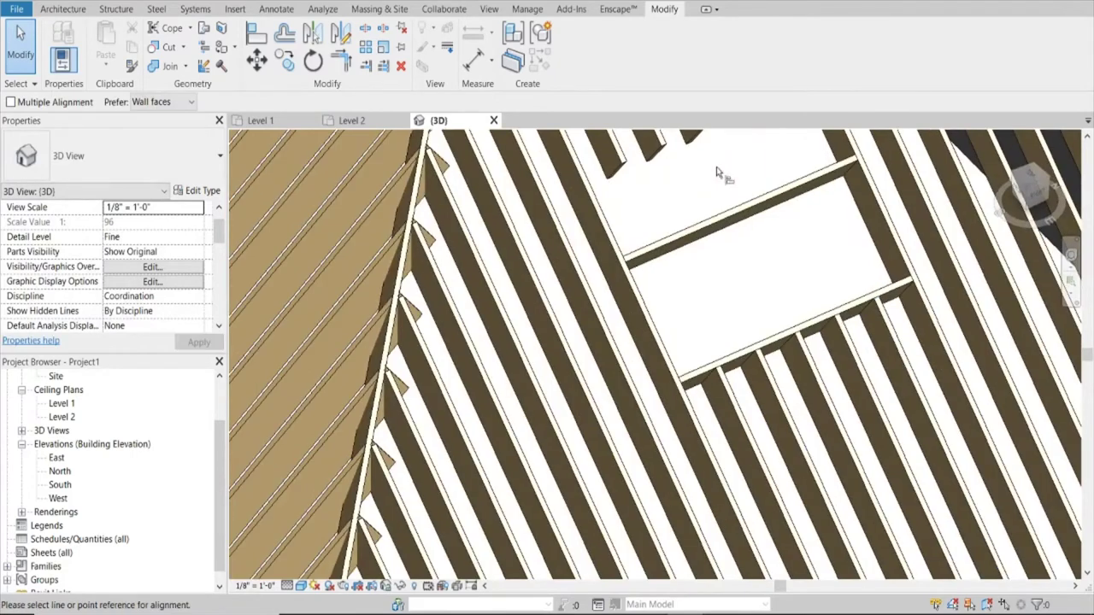
{"action": "scroll", "coordinate": [634, 182], "scroll_direction": "up", "scroll_amount": 3}
{"action": "scroll", "coordinate": [655, 154], "scroll_direction": "up", "scroll_amount": 1}
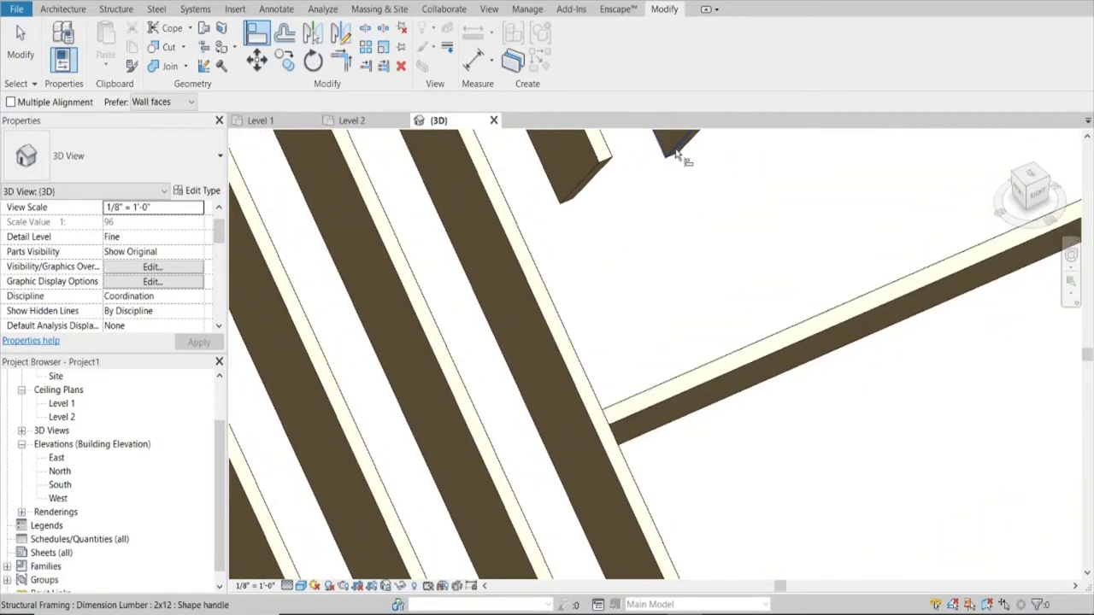
Align the upper header flush with the rafters
{"action": "left_click", "coordinate": [721, 358]}
{"action": "scroll", "coordinate": [722, 360], "scroll_direction": "down", "scroll_amount": 3}
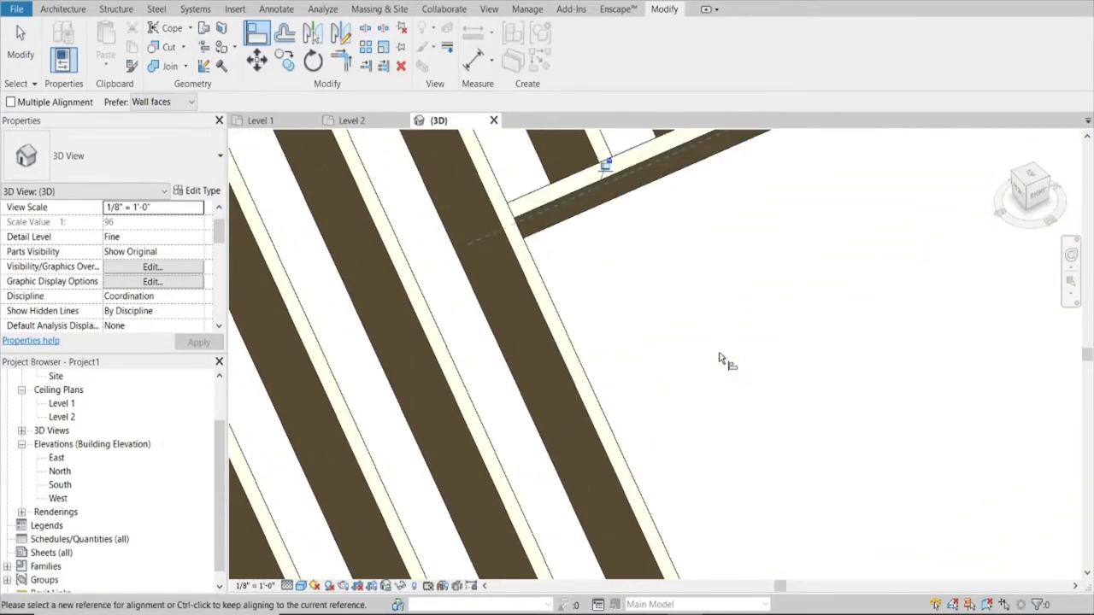
{"action": "scroll", "coordinate": [640, 350], "scroll_direction": "down", "scroll_amount": 3}
{"action": "scroll", "coordinate": [691, 334], "scroll_direction": "down", "scroll_amount": 2}
{"action": "key", "text": "Escape"}
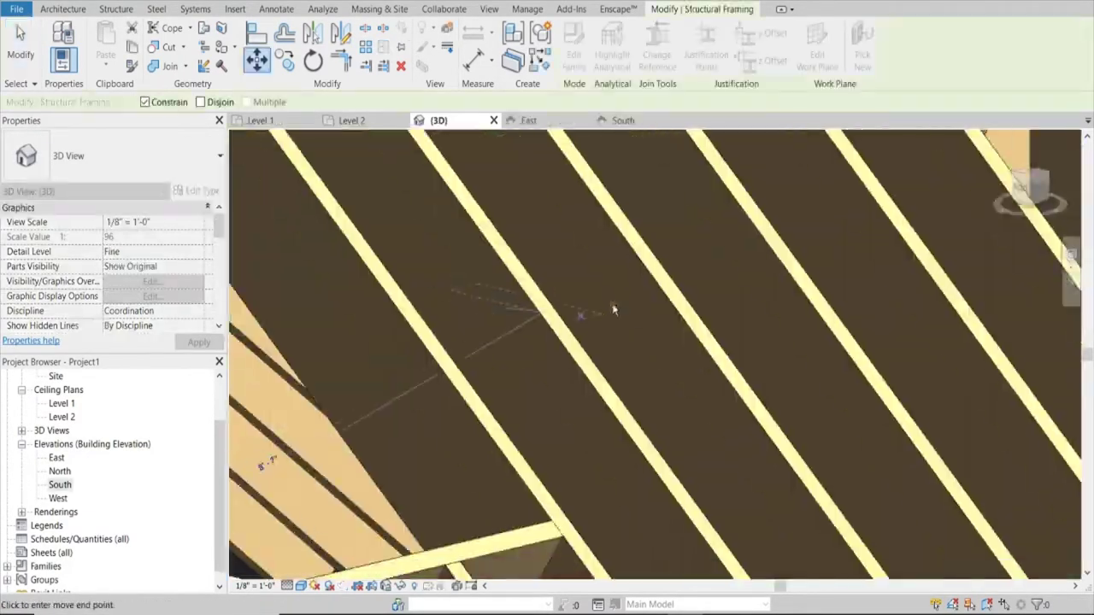
Select the vertical 2x12 member at the opening and view it from the right
{"action": "scroll", "coordinate": [612, 310], "scroll_direction": "down", "scroll_amount": 4}
{"action": "left_click", "coordinate": [605, 297]}
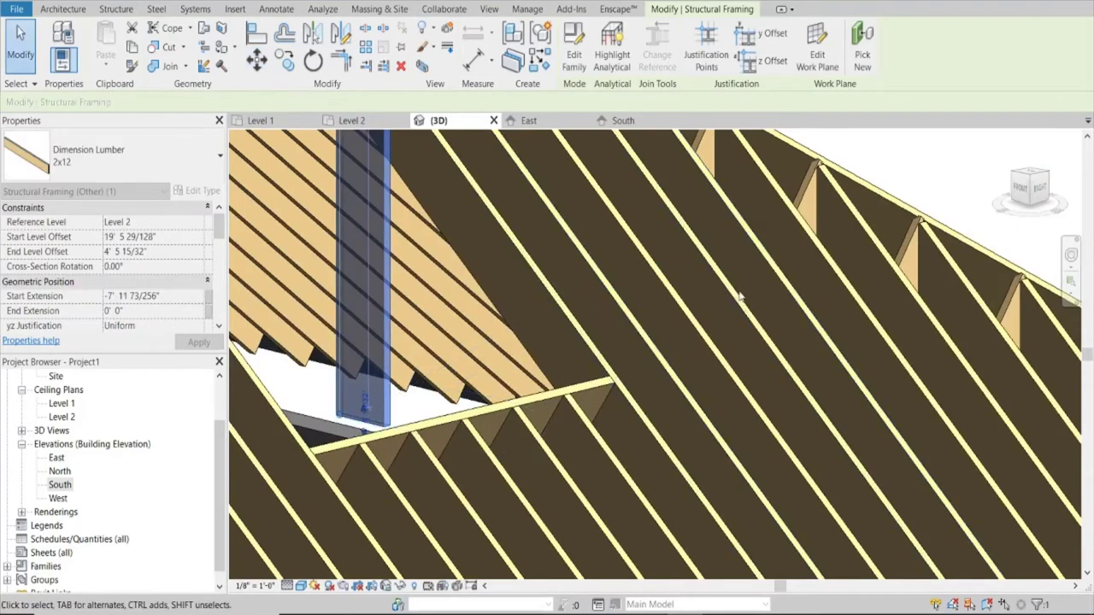
{"action": "left_click", "coordinate": [1041, 193]}
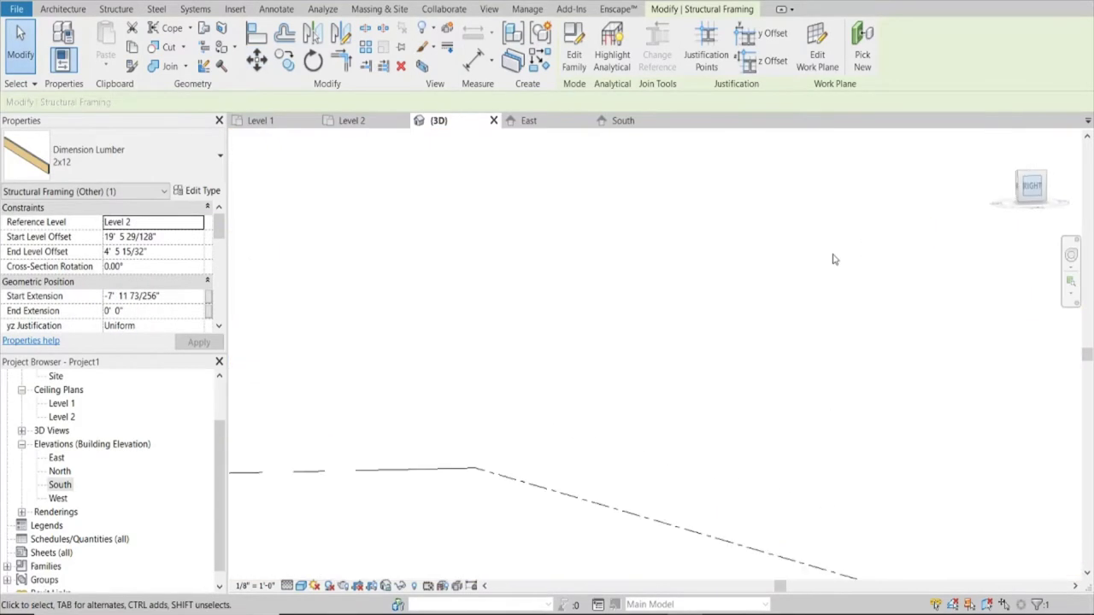
{"action": "scroll", "coordinate": [663, 498], "scroll_direction": "up", "scroll_amount": 2}
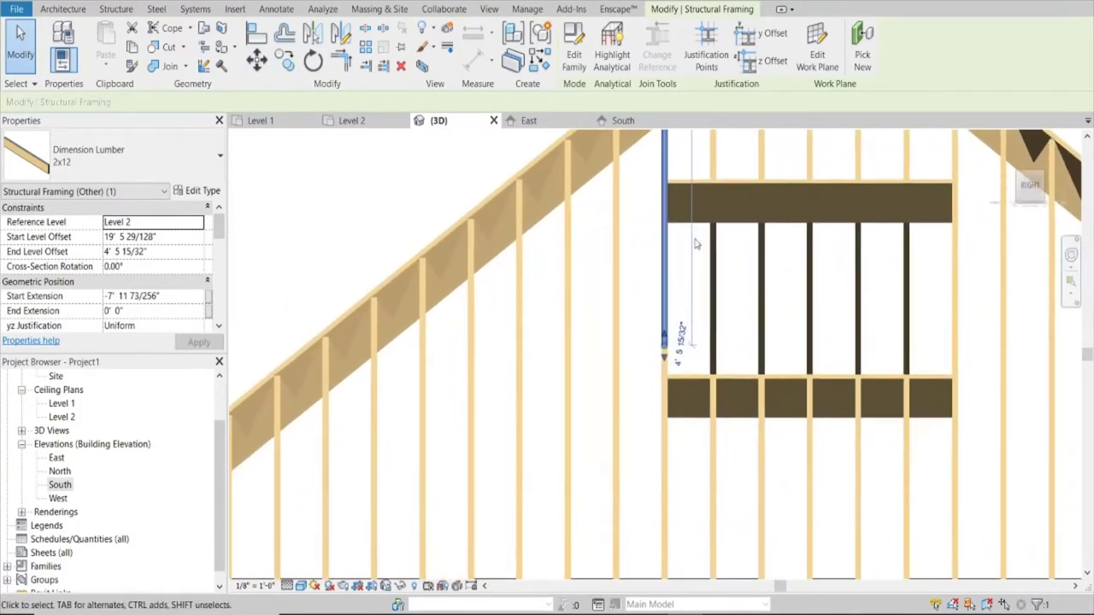
{"action": "scroll", "coordinate": [649, 427], "scroll_direction": "up", "scroll_amount": 2}
{"action": "scroll", "coordinate": [632, 376], "scroll_direction": "up", "scroll_amount": 2}
Move the member 6 1/2" lower with MV, snapping its end to the adjoining member's endpoint
{"action": "key", "text": "m"}
{"action": "key", "text": "v"}
{"action": "scroll", "coordinate": [630, 368], "scroll_direction": "up", "scroll_amount": 1}
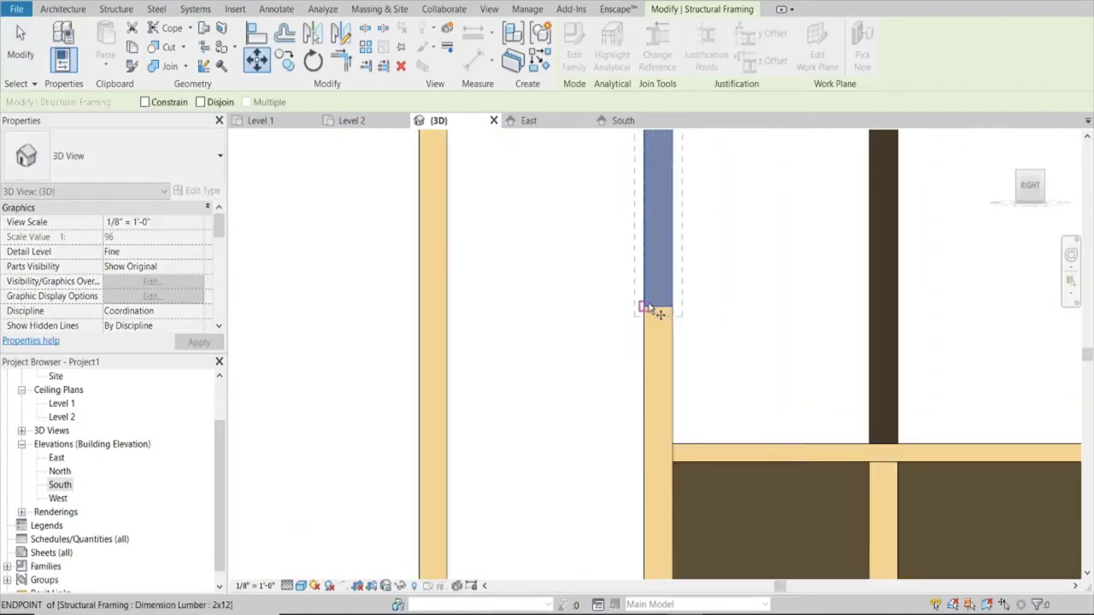
{"action": "left_click", "coordinate": [646, 446]}
{"action": "scroll", "coordinate": [675, 440], "scroll_direction": "up", "scroll_amount": 5}
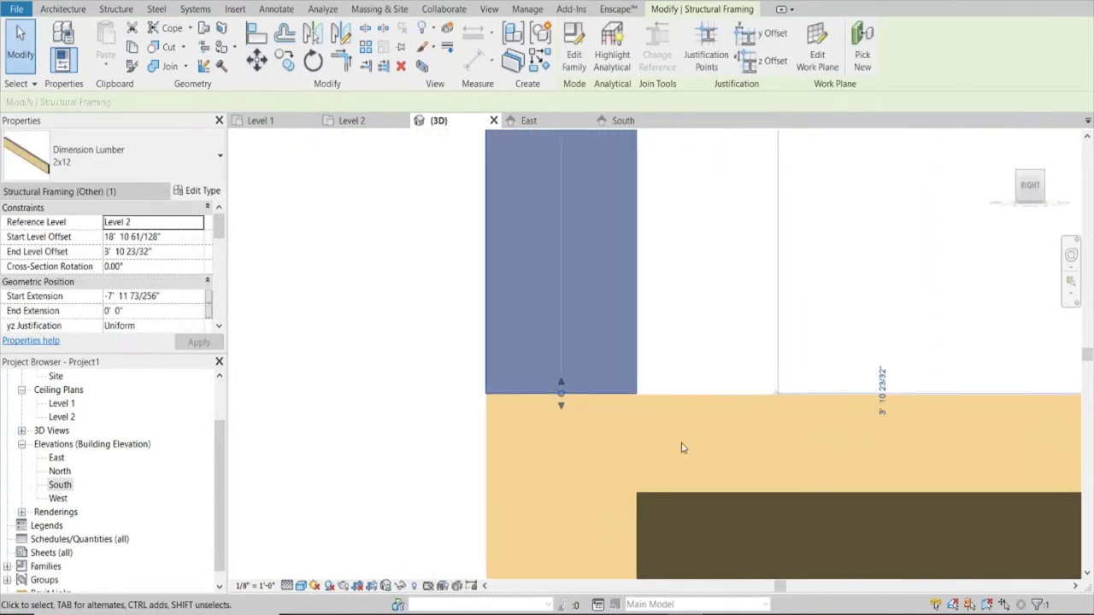
{"action": "key", "text": "Escape"}
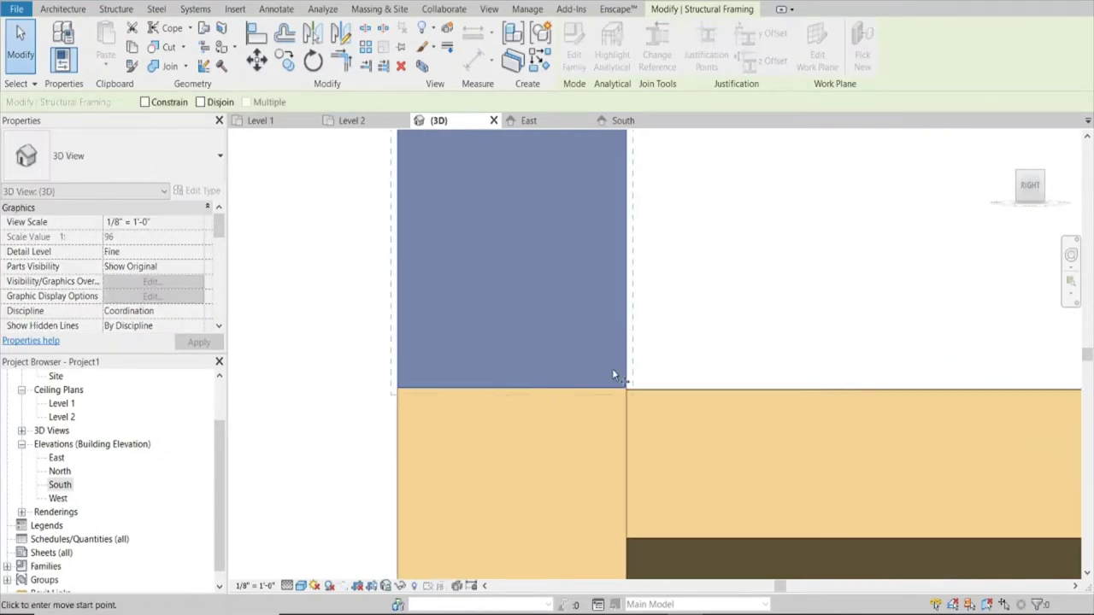
{"action": "scroll", "coordinate": [655, 425], "scroll_direction": "down", "scroll_amount": 8}
{"action": "scroll", "coordinate": [718, 290], "scroll_direction": "up", "scroll_amount": 4}
Lengthen the short vertical post downward past the hip rafter
{"action": "scroll", "coordinate": [766, 324], "scroll_direction": "up", "scroll_amount": 4}
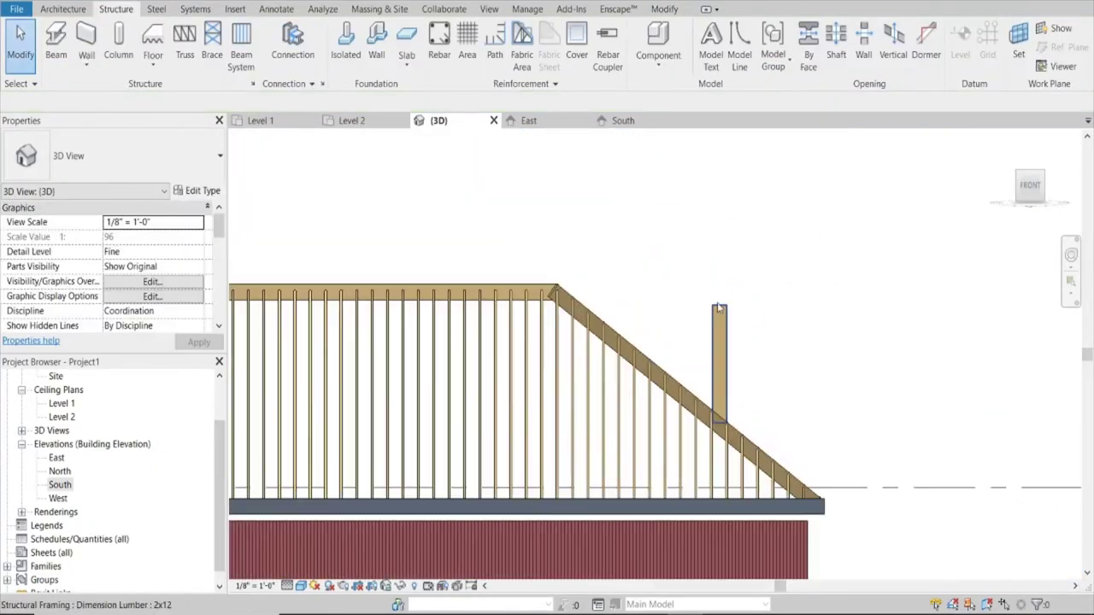
{"action": "left_click", "coordinate": [720, 316]}
{"action": "left_click_drag", "start_coordinate": [720, 316], "coordinate": [722, 358]}
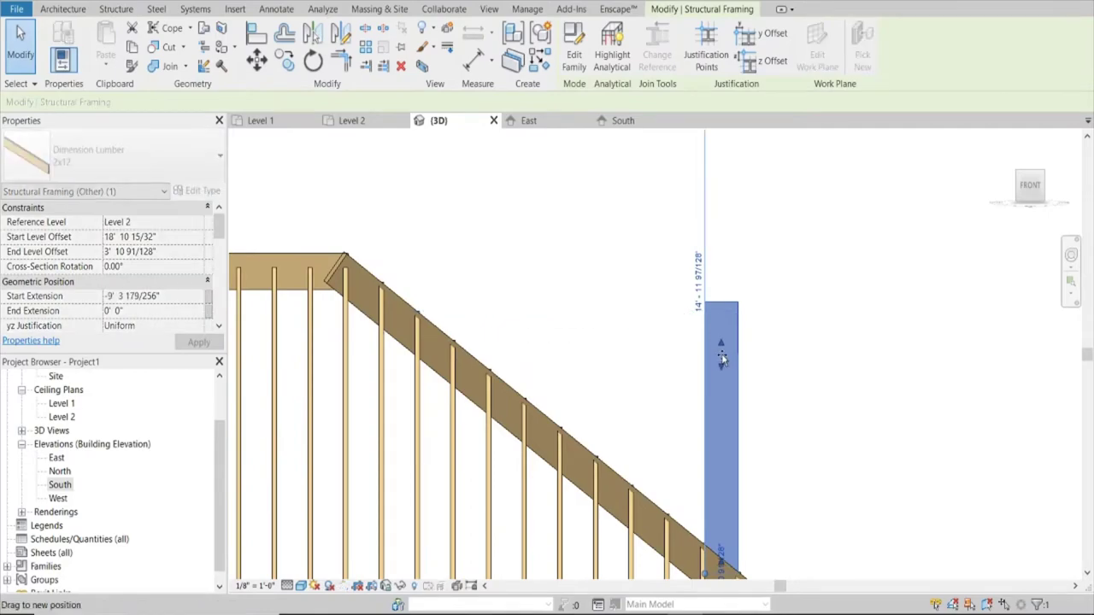
{"action": "key", "text": "Escape"}
Change the vertical post from 2x12 to Dimension Lumber 2x10
{"action": "mouse_move", "coordinate": [835, 350]}
{"action": "middle_mouse_down", "text": "shift"}
{"action": "mouse_move", "coordinate": [805, 367]}
{"action": "mouse_move", "coordinate": [778, 355]}
{"action": "middle_mouse_up", "text": "shift"}
{"action": "left_click", "coordinate": [777, 355]}
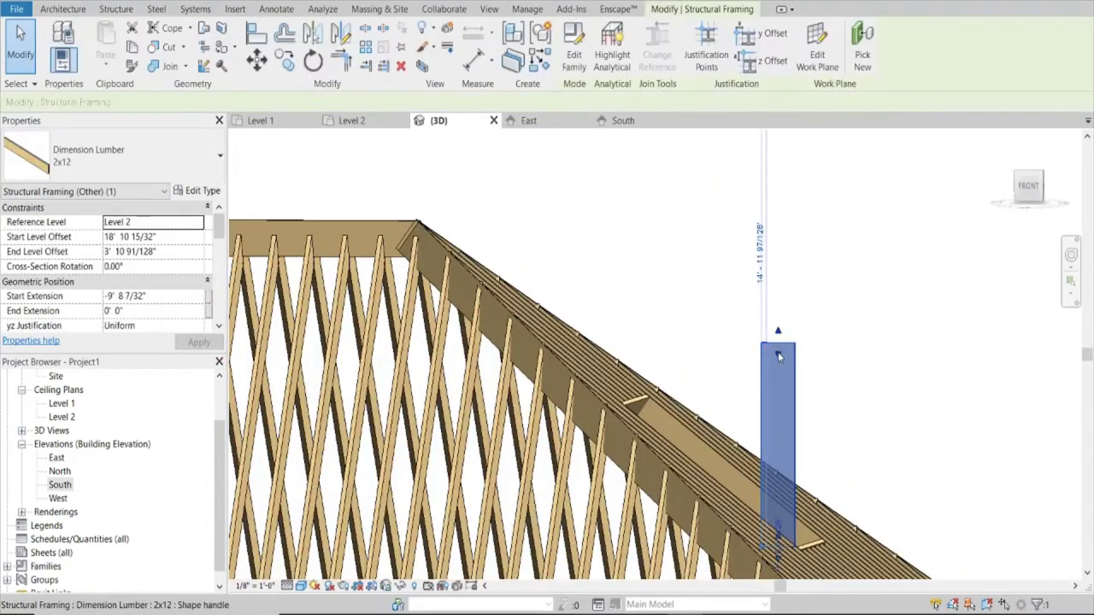
{"action": "key", "text": "Escape"}
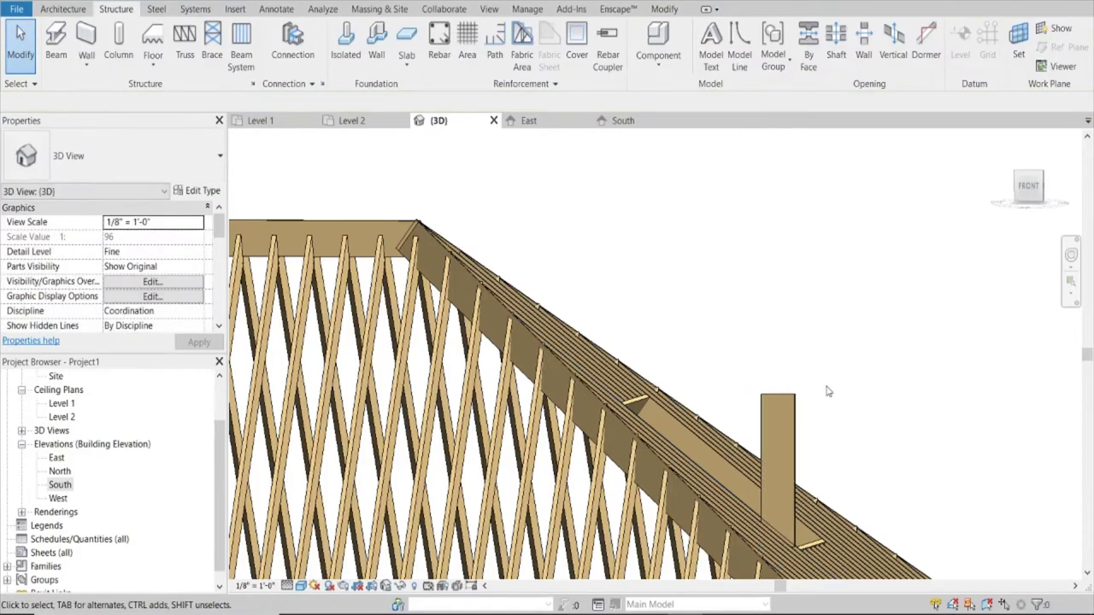
{"action": "mouse_move", "coordinate": [826, 391]}
{"action": "middle_mouse_down", "text": "shift"}
{"action": "mouse_move", "coordinate": [852, 390]}
{"action": "mouse_move", "coordinate": [1026, 195]}
{"action": "middle_mouse_up", "text": "shift"}
{"action": "left_click", "coordinate": [1031, 188]}
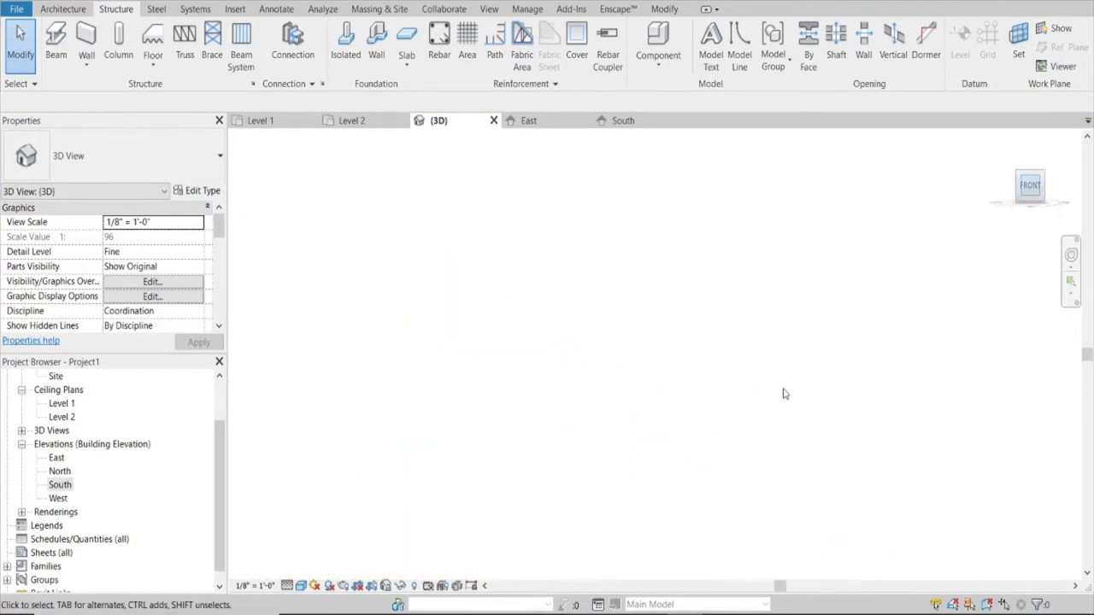
{"action": "scroll", "coordinate": [727, 337], "scroll_direction": "up", "scroll_amount": 2}
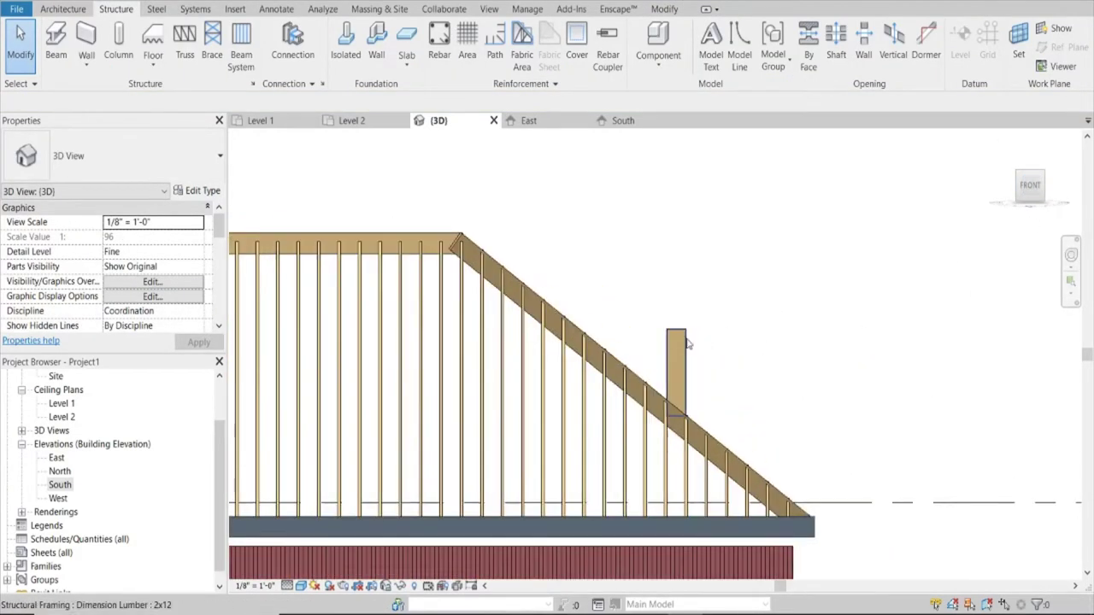
{"action": "left_click", "coordinate": [679, 342]}
{"action": "left_click", "coordinate": [205, 161]}
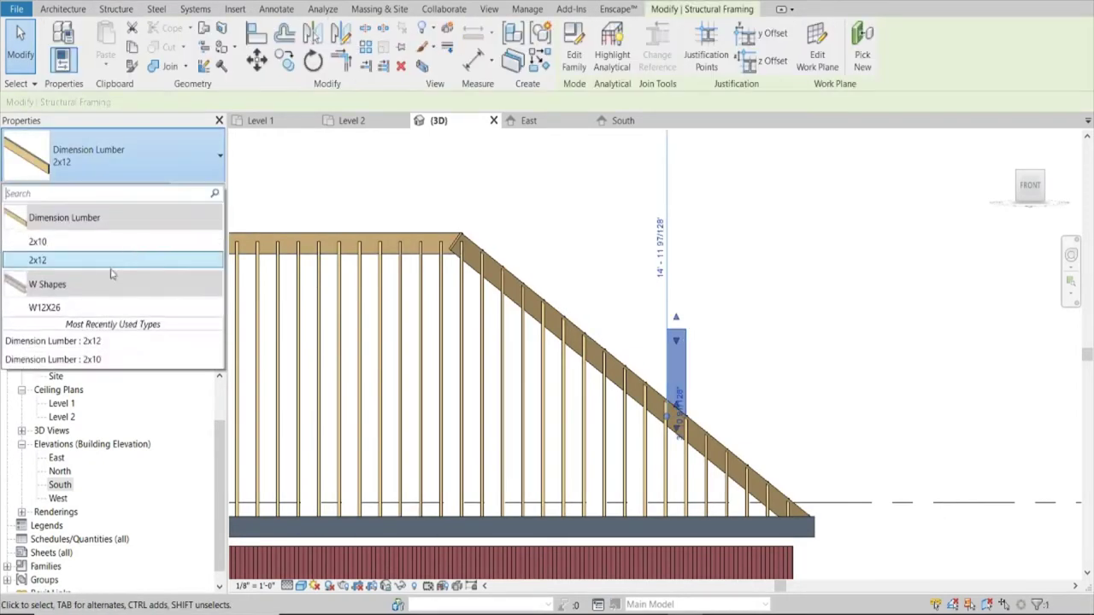
{"action": "left_click", "coordinate": [73, 246]}
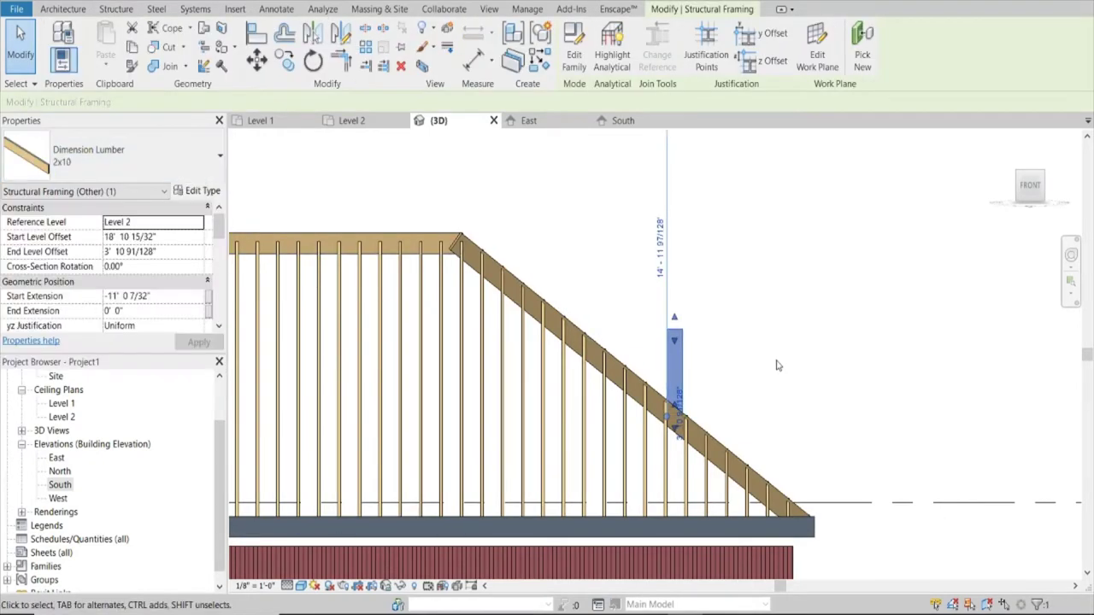
{"action": "scroll", "coordinate": [728, 360], "scroll_direction": "up", "scroll_amount": 2}
{"action": "key", "text": "Escape"}
{"action": "left_click", "coordinate": [621, 385]}
{"action": "type", "text": "16\""}
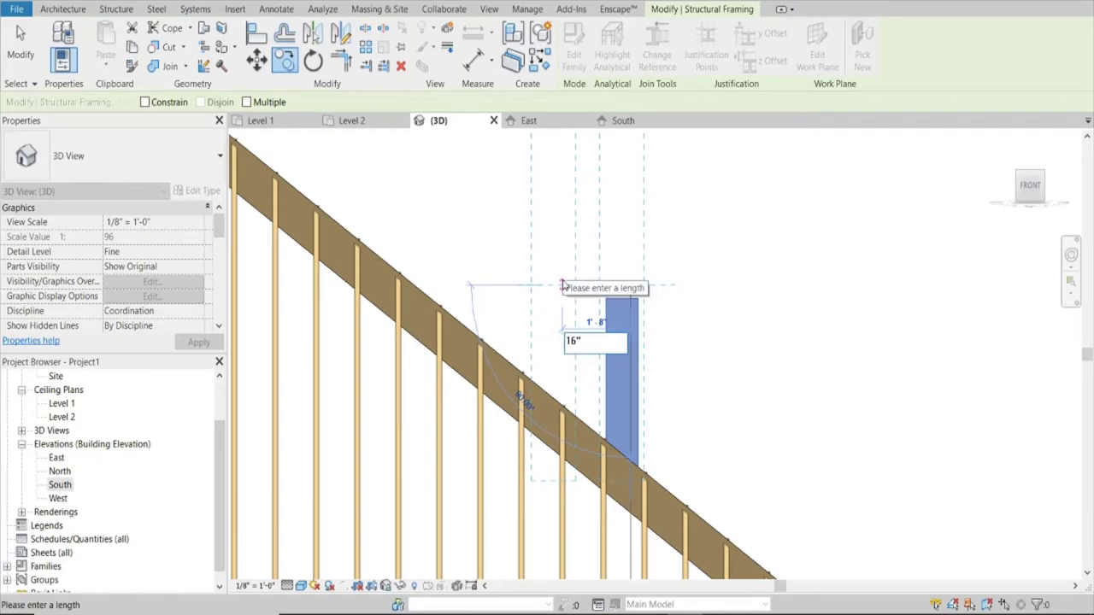
Place the second 2x10 post 16" from the first, then view from above and cancel a trial rotation
{"action": "key", "text": "Return"}
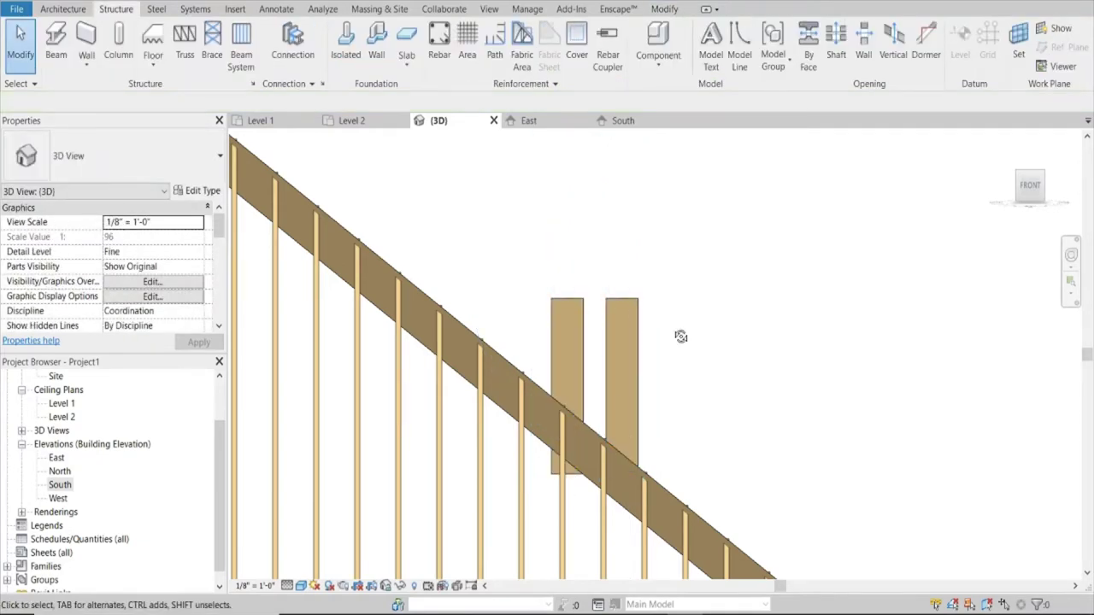
{"action": "middle_click_drag", "start_coordinate": [680, 336], "coordinate": [679, 316], "text": "shift"}
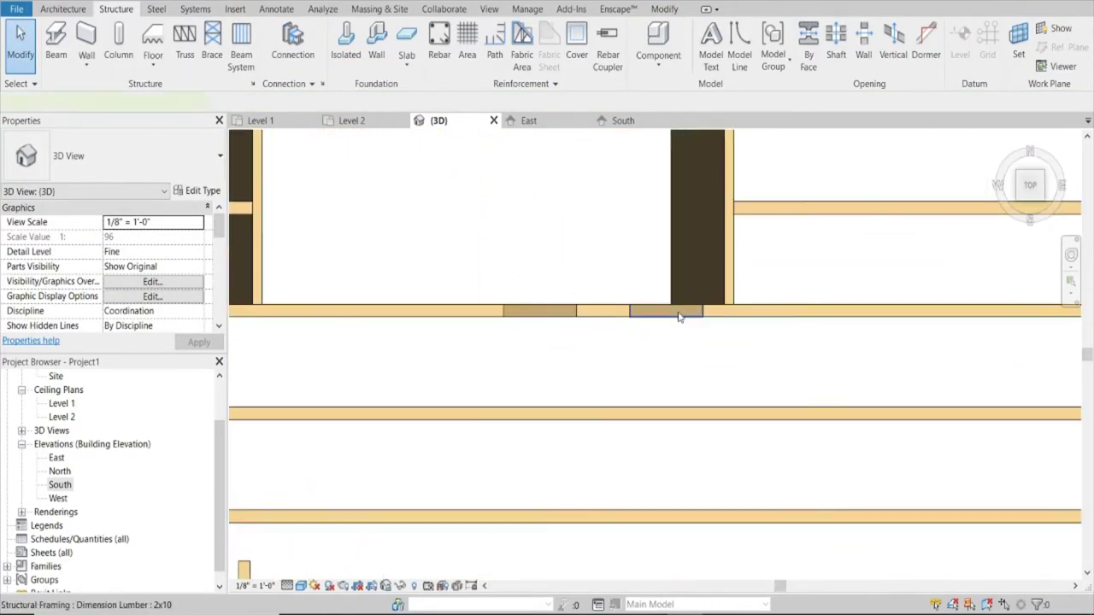
{"action": "left_click", "coordinate": [680, 314]}
{"action": "left_click", "coordinate": [307, 66]}
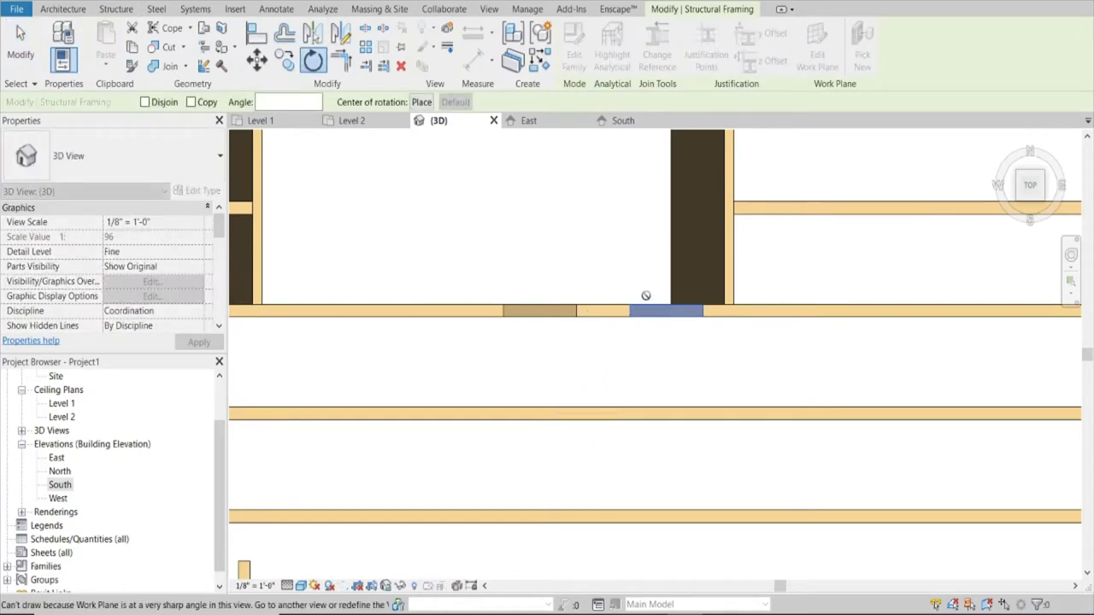
{"action": "key", "text": "Escape"}
{"action": "key", "text": "Escape"}
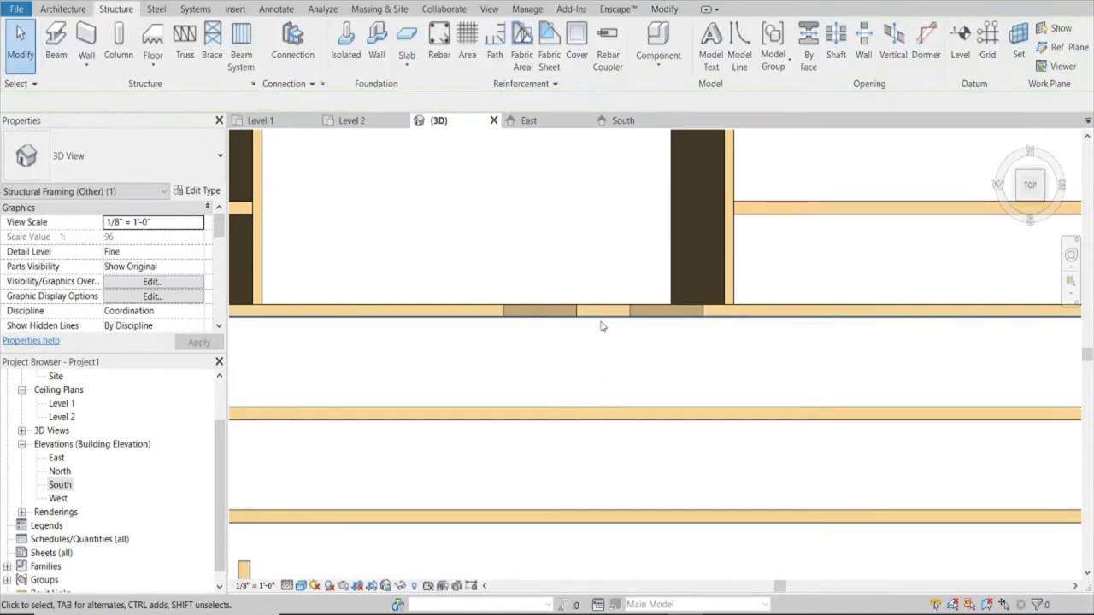
{"action": "left_click", "coordinate": [632, 315]}
{"action": "key", "text": "Escape"}
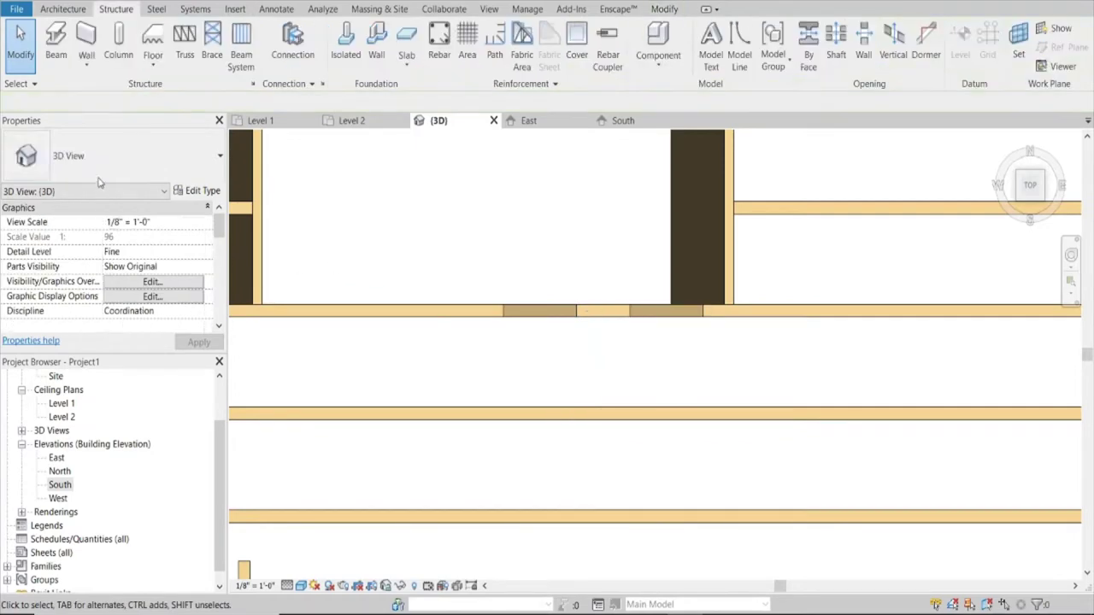
Open the Level 2 ceiling plan and exit beam system placement, leaving the roof unchanged
{"action": "double_click", "coordinate": [57, 417]}
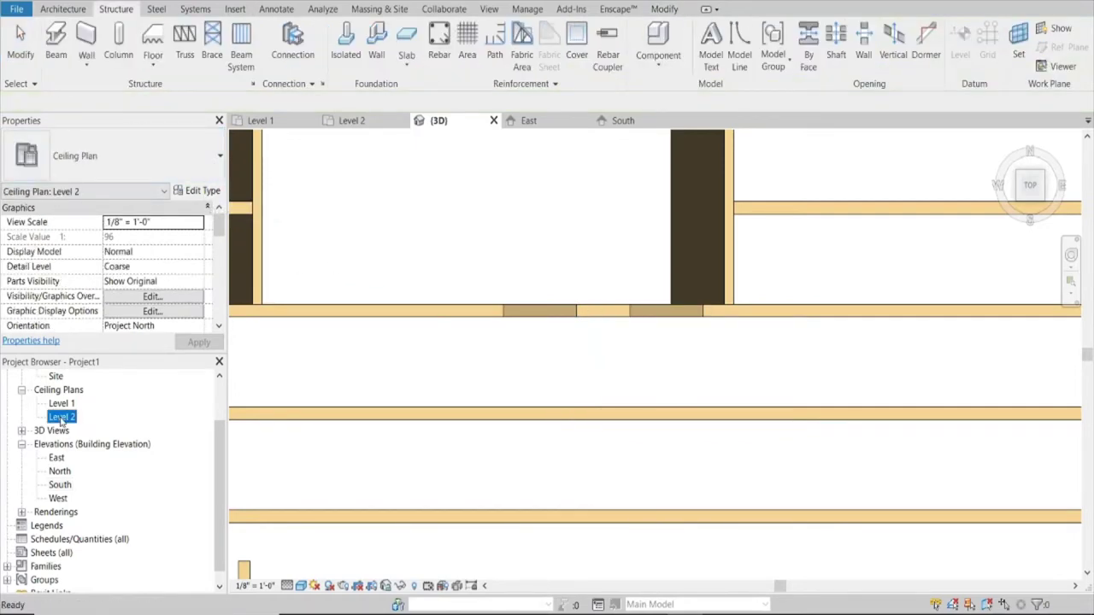
{"action": "scroll", "coordinate": [618, 342], "scroll_direction": "up", "scroll_amount": 1}
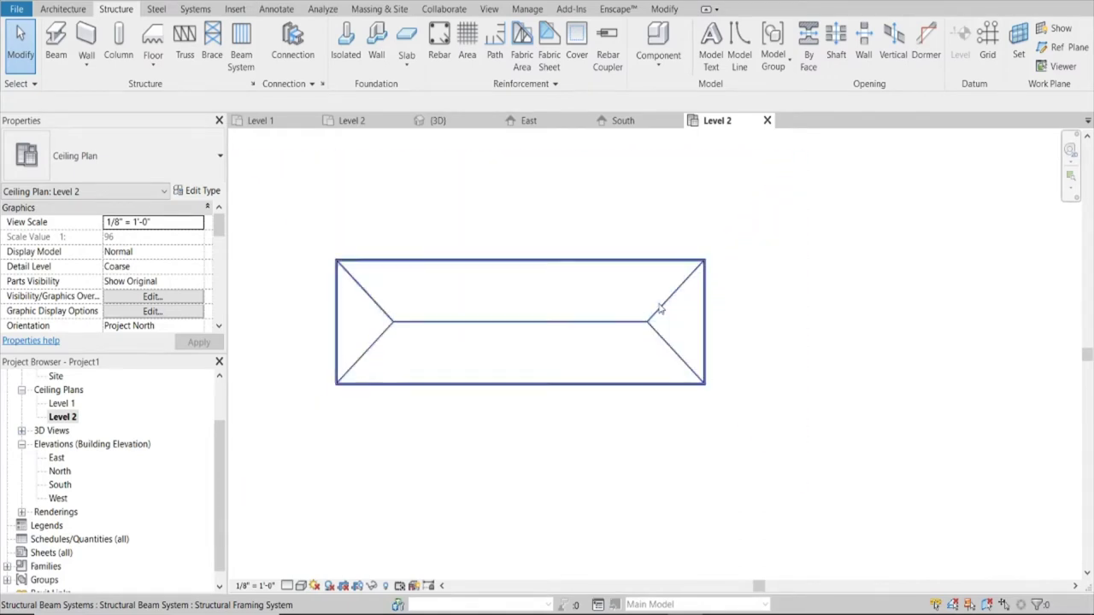
{"action": "key", "text": "Escape"}
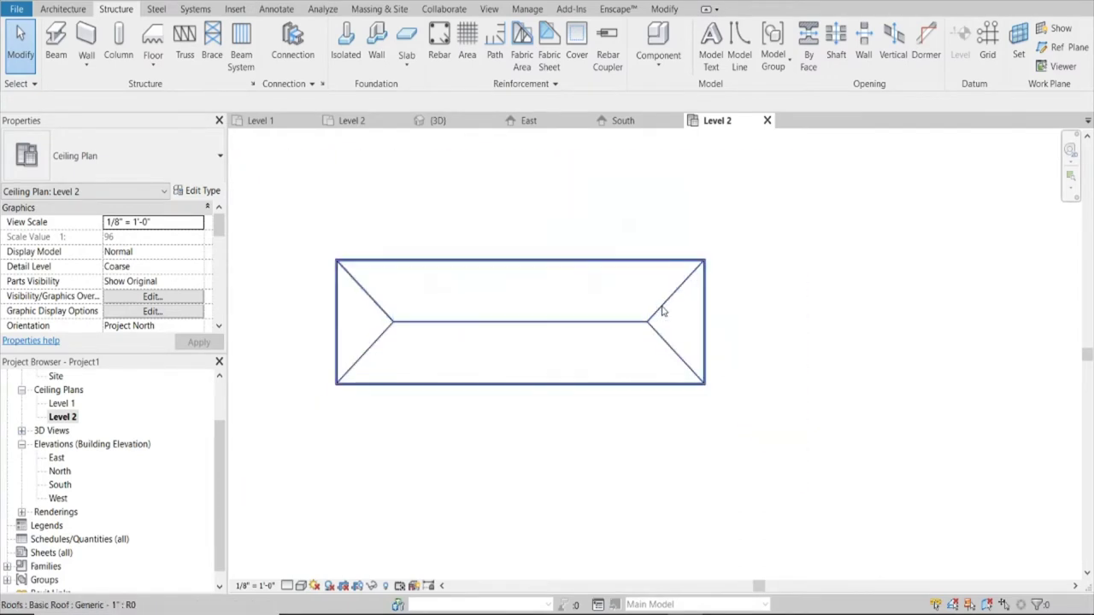
{"action": "left_click", "coordinate": [661, 307]}
{"action": "right_click", "coordinate": [663, 311]}
{"action": "left_click", "coordinate": [94, 458]}
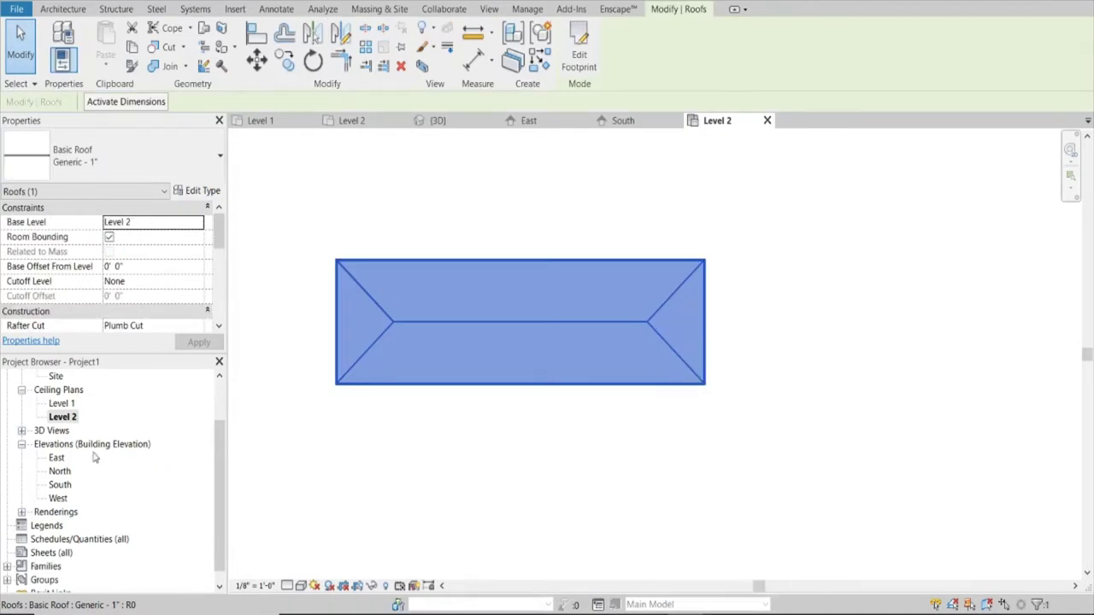
Open the Site plan, then pick the Level 2 floor plan in the Project Browser
{"action": "left_click", "coordinate": [56, 376]}
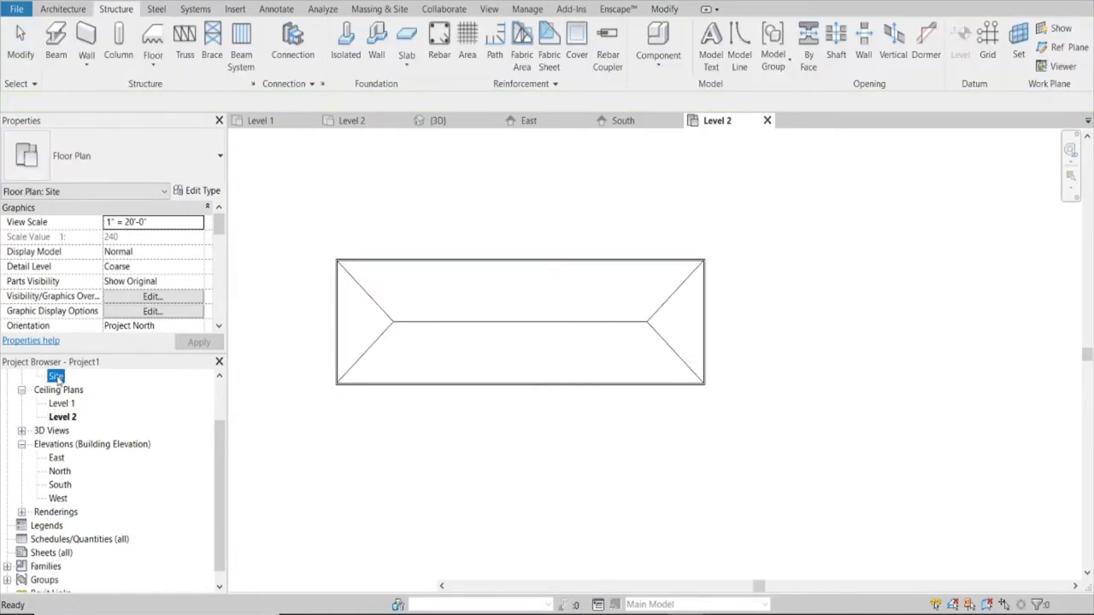
{"action": "double_click", "coordinate": [55, 377]}
{"action": "scroll", "coordinate": [744, 330], "scroll_direction": "up", "scroll_amount": 3}
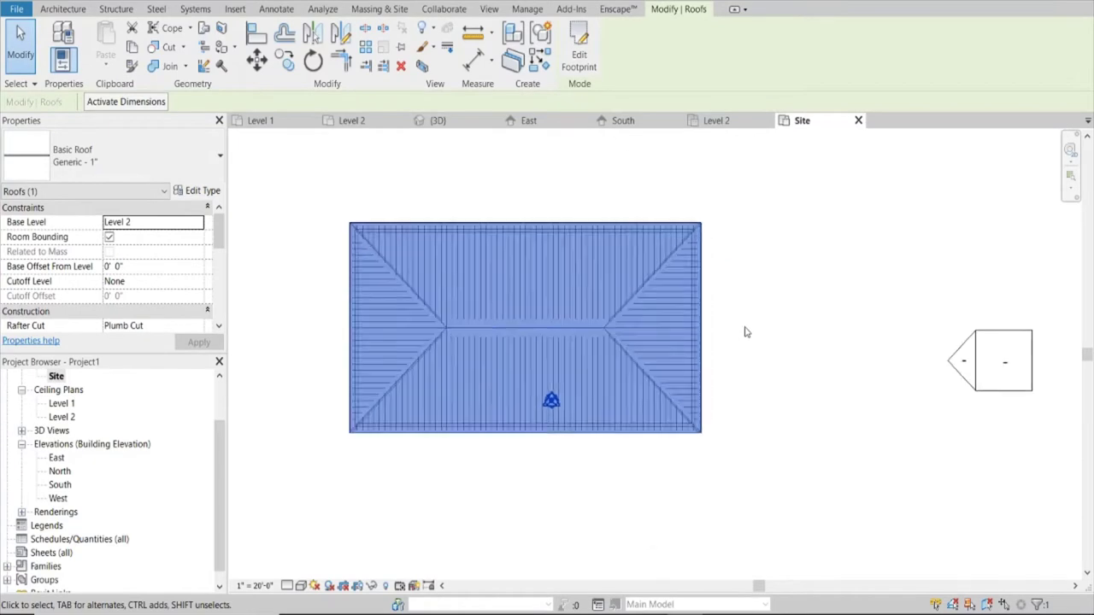
{"action": "scroll", "coordinate": [732, 339], "scroll_direction": "up", "scroll_amount": 3}
{"action": "scroll", "coordinate": [671, 352], "scroll_direction": "down", "scroll_amount": 6}
{"action": "scroll", "coordinate": [94, 402], "scroll_direction": "up", "scroll_amount": 2}
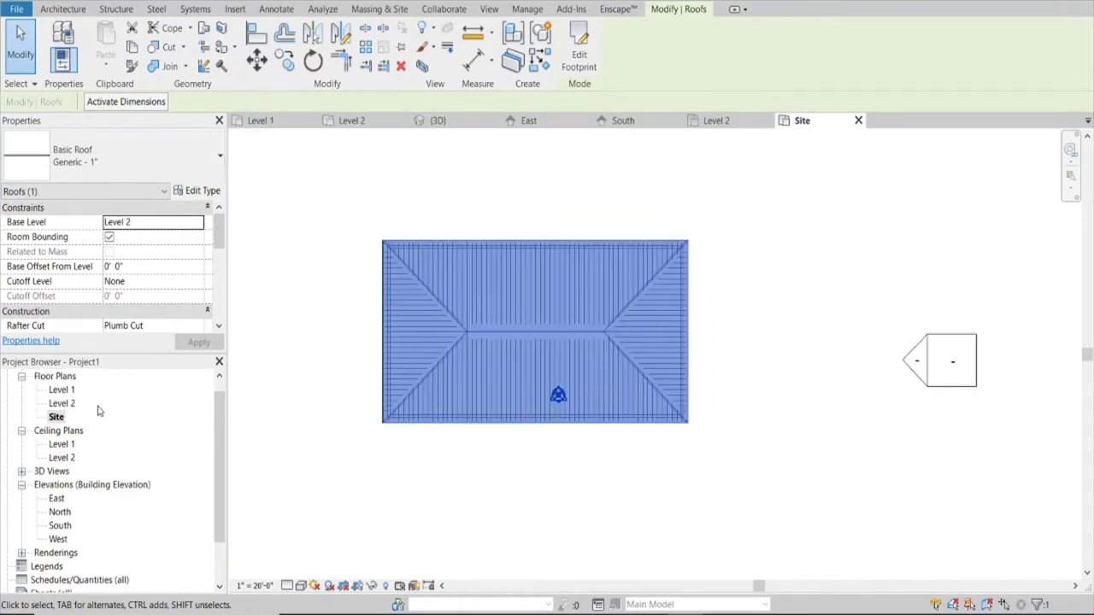
{"action": "left_click", "coordinate": [72, 418]}
Open the Level 2 floor plan showing the hip roof framing, with nothing selected
{"action": "double_click", "coordinate": [61, 417]}
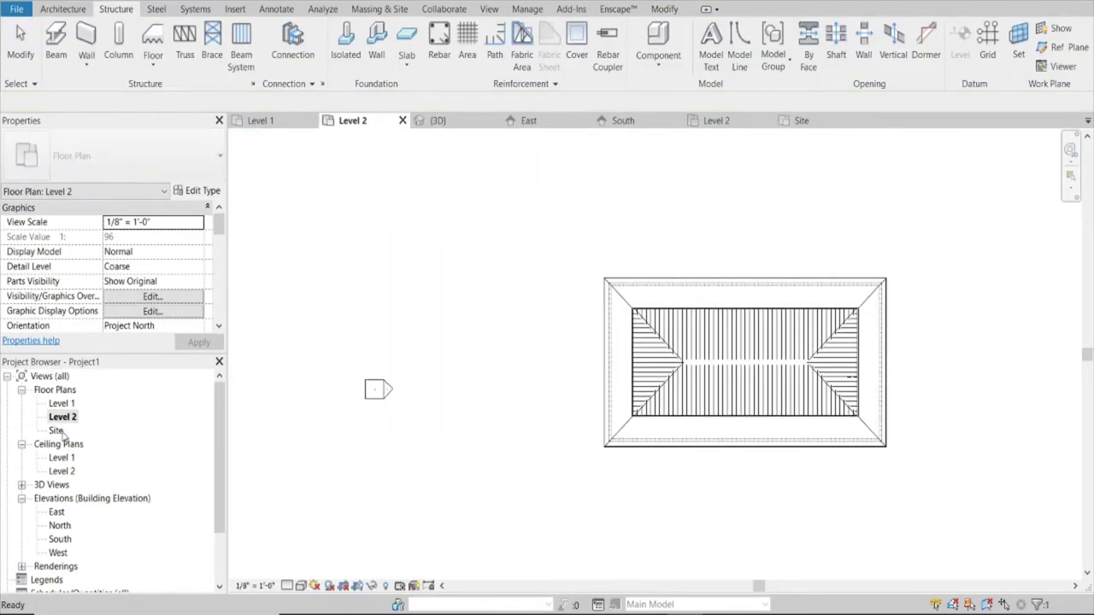
{"action": "left_click", "coordinate": [885, 405]}
{"action": "scroll", "coordinate": [904, 366], "scroll_direction": "up", "scroll_amount": 4}
{"action": "left_click", "coordinate": [763, 311]}
{"action": "scroll", "coordinate": [763, 310], "scroll_direction": "up", "scroll_amount": 3}
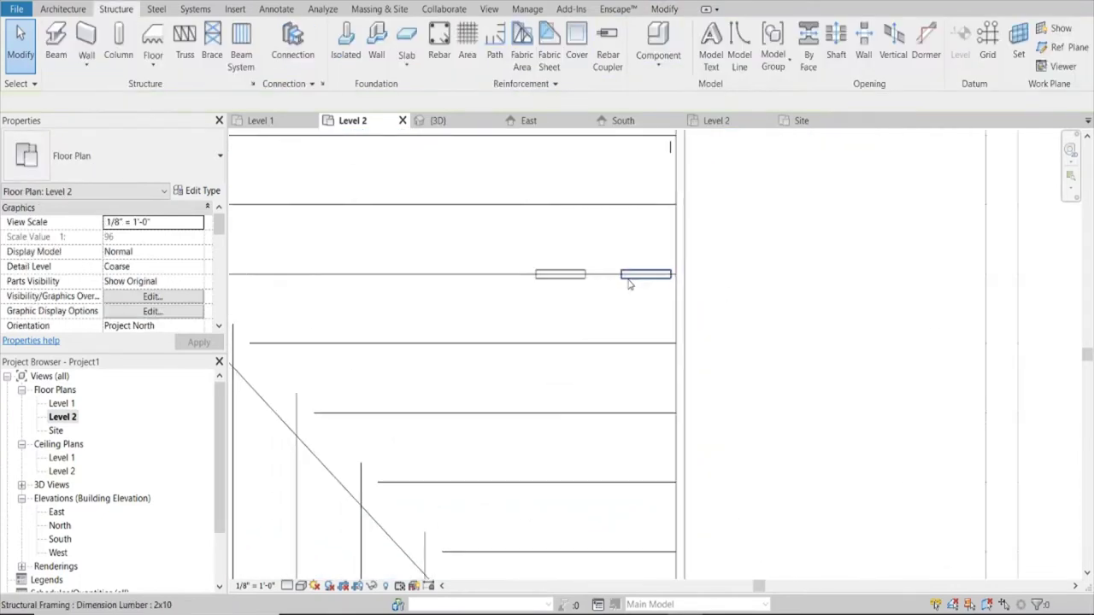
Rotate the second 2x10 post 90° in plan to match the first
{"action": "left_click", "coordinate": [636, 274]}
{"action": "left_click", "coordinate": [312, 59]}
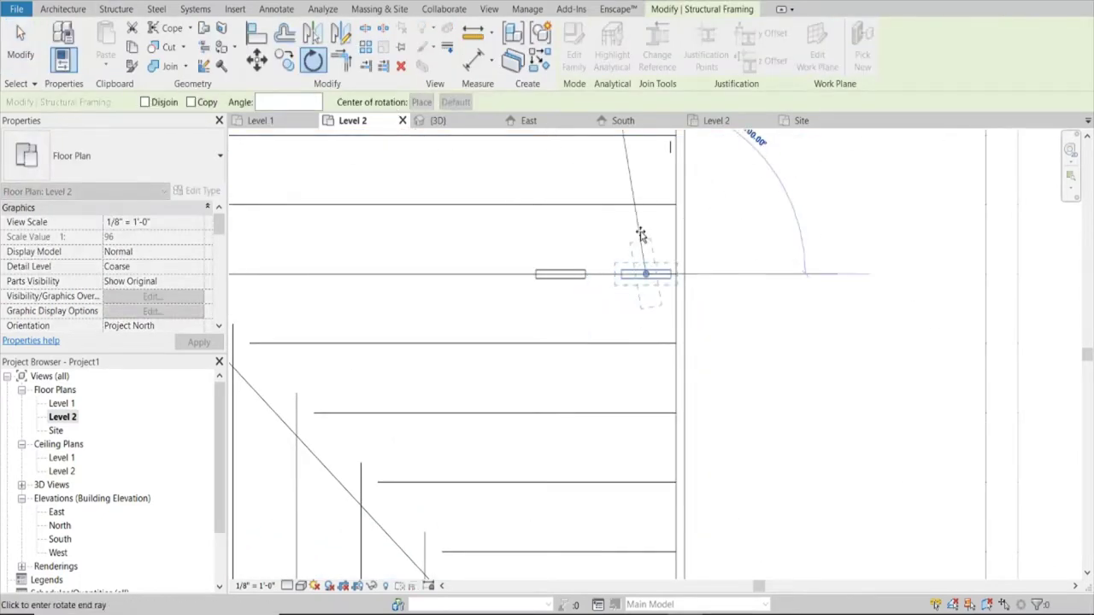
{"action": "left_click", "coordinate": [646, 232]}
{"action": "scroll", "coordinate": [575, 247], "scroll_direction": "up", "scroll_amount": 2}
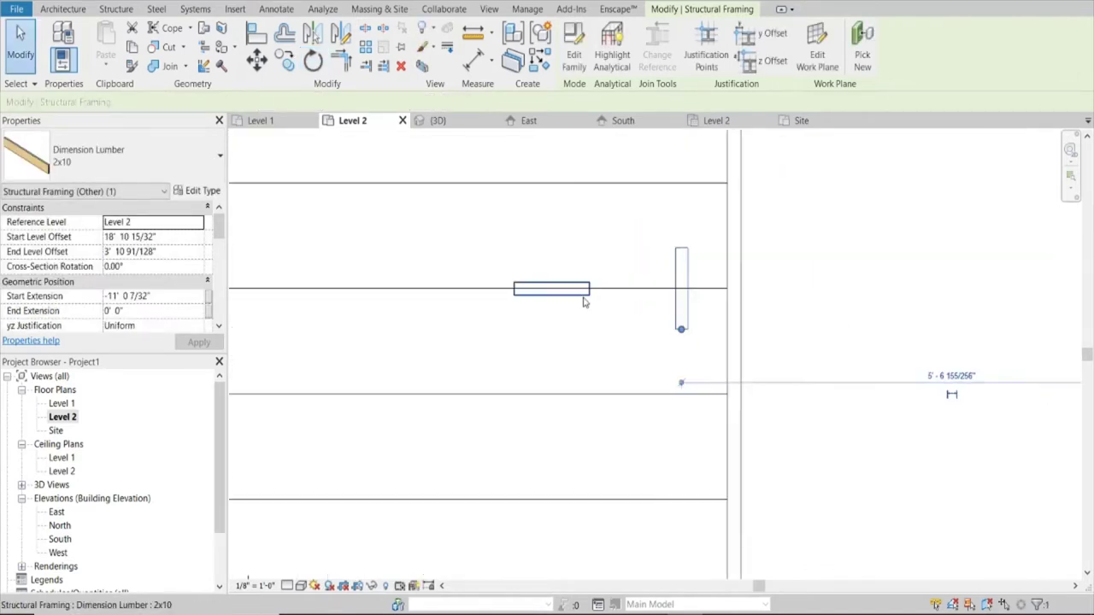
{"action": "left_click", "coordinate": [314, 68]}
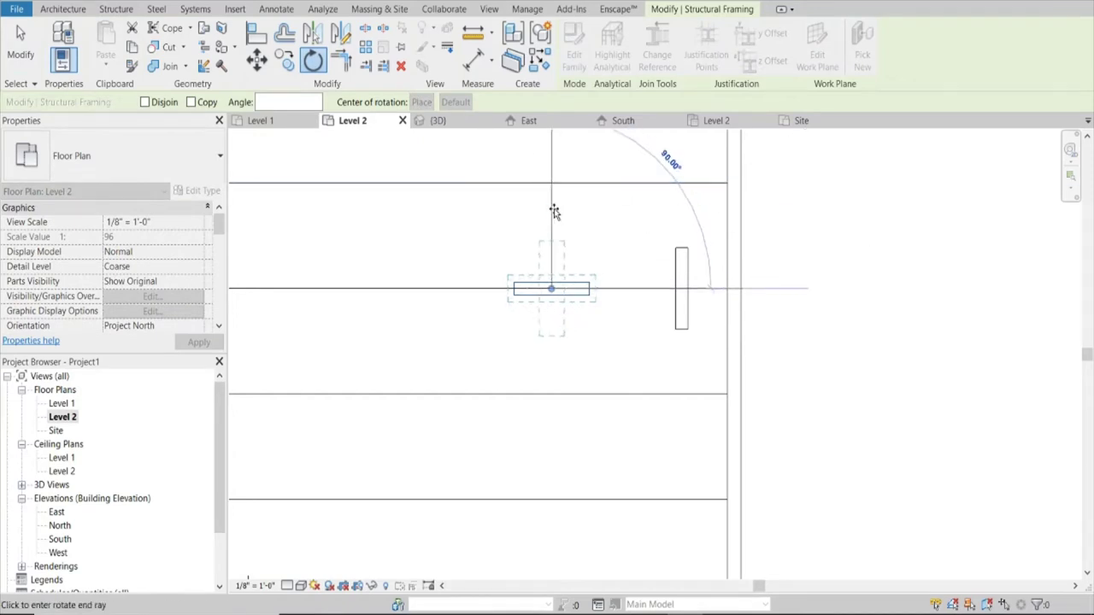
{"action": "left_click", "coordinate": [554, 212]}
{"action": "left_click", "coordinate": [774, 156]}
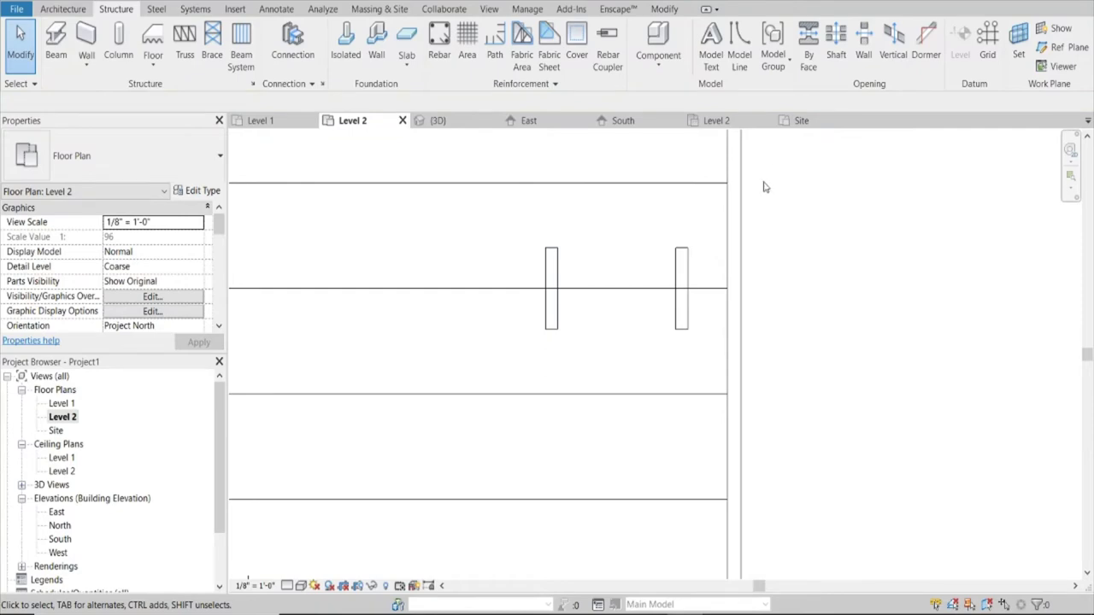
Switch to the 3D view and orbit and zoom into the roof opening
{"action": "left_click", "coordinate": [467, 120]}
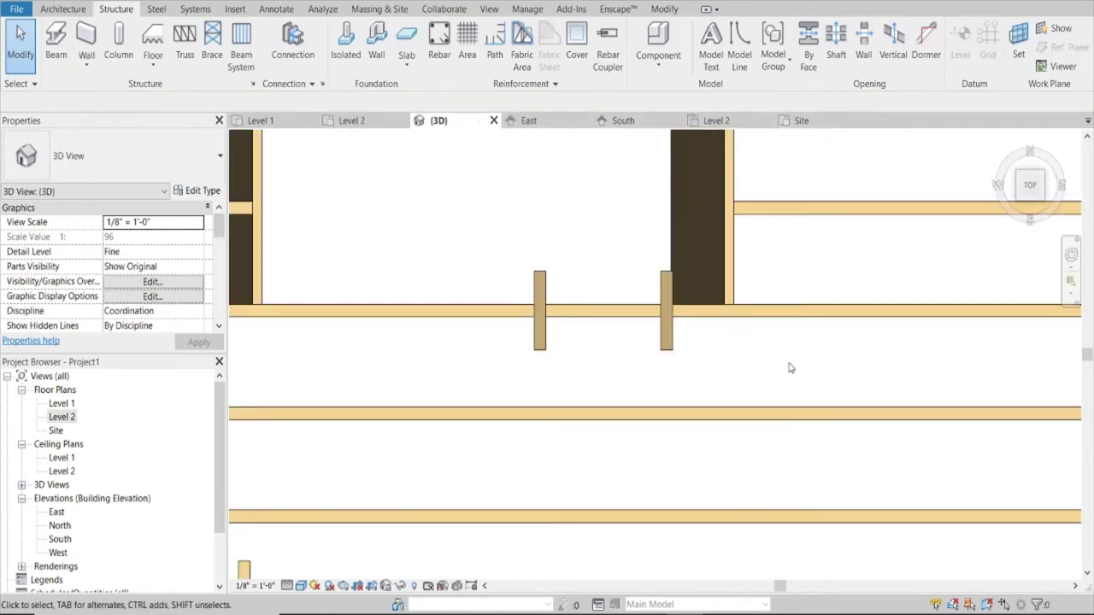
{"action": "mouse_move", "coordinate": [788, 366]}
{"action": "middle_mouse_down", "text": "shift"}
{"action": "mouse_move", "coordinate": [747, 379]}
{"action": "mouse_move", "coordinate": [720, 251]}
{"action": "mouse_move", "coordinate": [667, 171]}
{"action": "mouse_move", "coordinate": [643, 410]}
{"action": "middle_mouse_up", "text": "shift"}
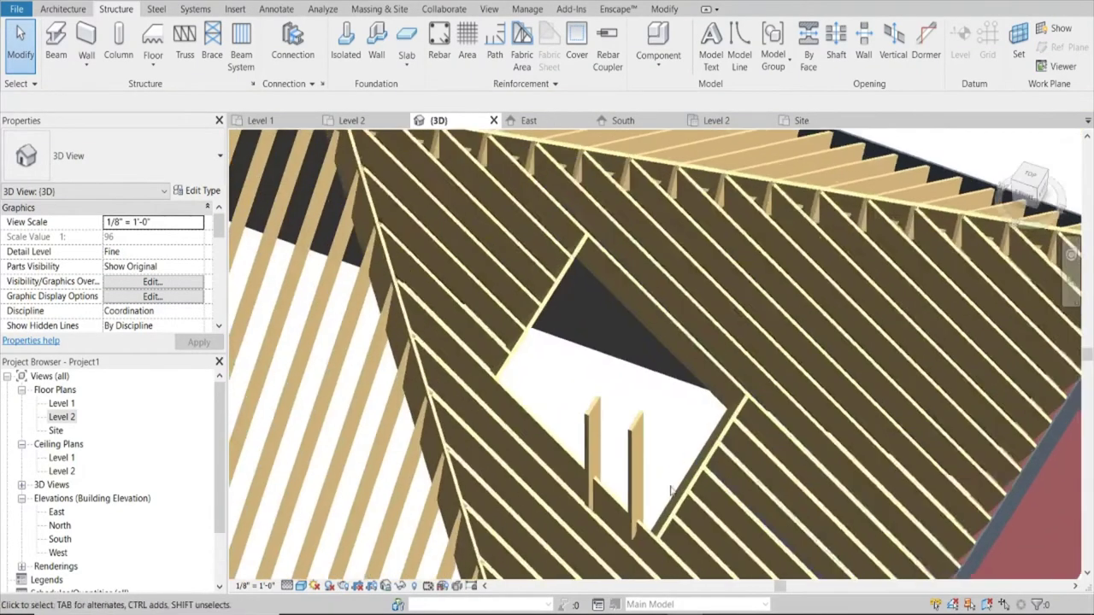
{"action": "scroll", "coordinate": [641, 420], "scroll_direction": "up", "scroll_amount": 3}
{"action": "scroll", "coordinate": [649, 445], "scroll_direction": "down", "scroll_amount": 1}
{"action": "scroll", "coordinate": [657, 505], "scroll_direction": "up", "scroll_amount": 2}
{"action": "scroll", "coordinate": [656, 505], "scroll_direction": "down", "scroll_amount": 2}
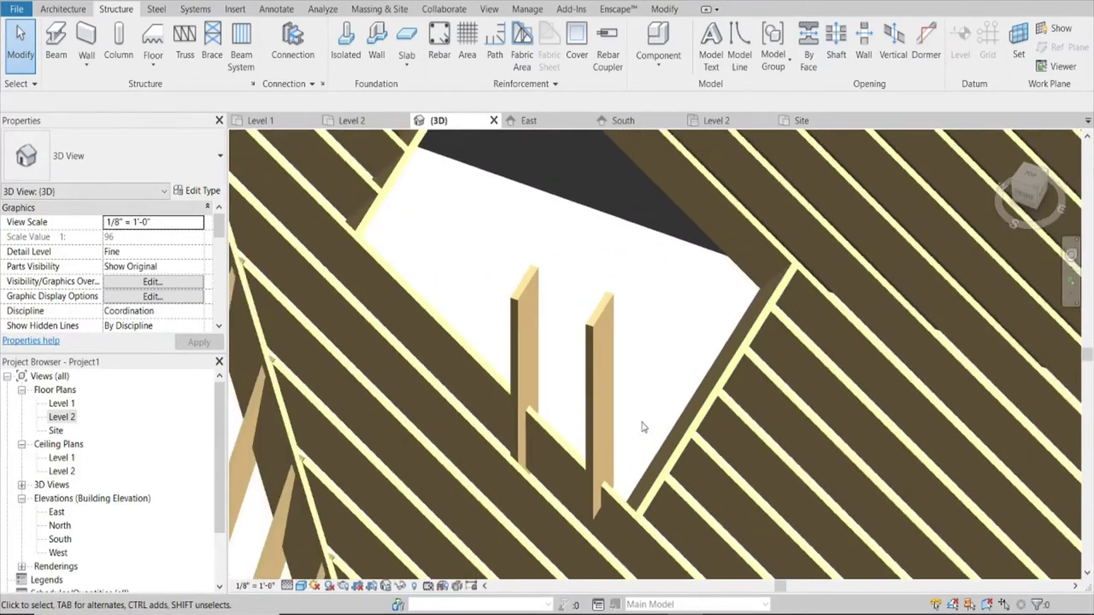
{"action": "scroll", "coordinate": [642, 427], "scroll_direction": "down", "scroll_amount": 2}
{"action": "scroll", "coordinate": [633, 402], "scroll_direction": "down", "scroll_amount": 1}
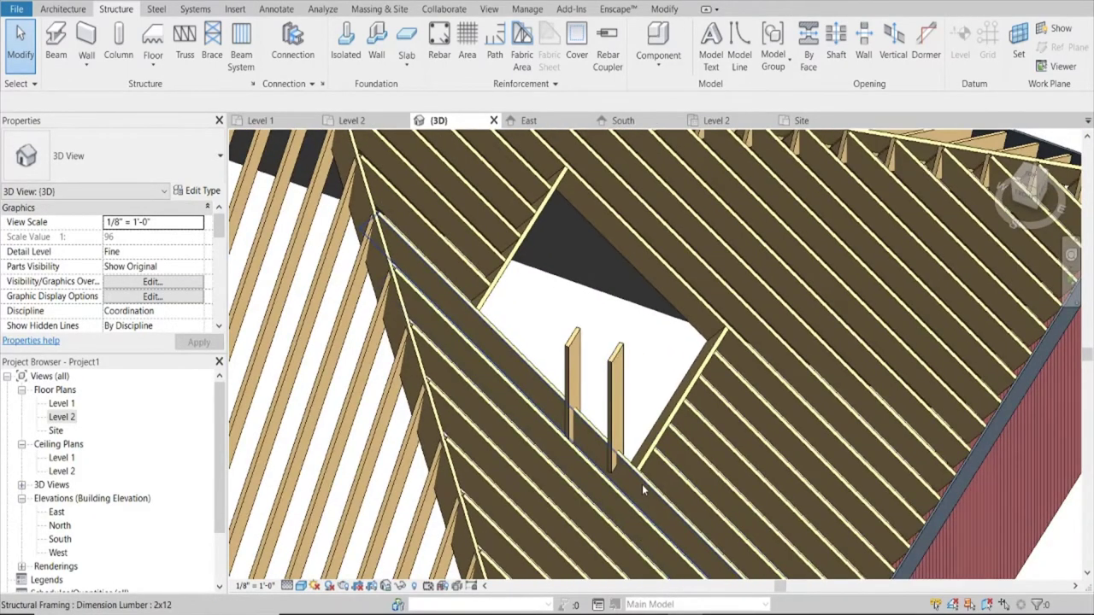
From the right-side view, move the 2x10 member beside the opening down to the framing intersection
{"action": "left_click", "coordinate": [1042, 196]}
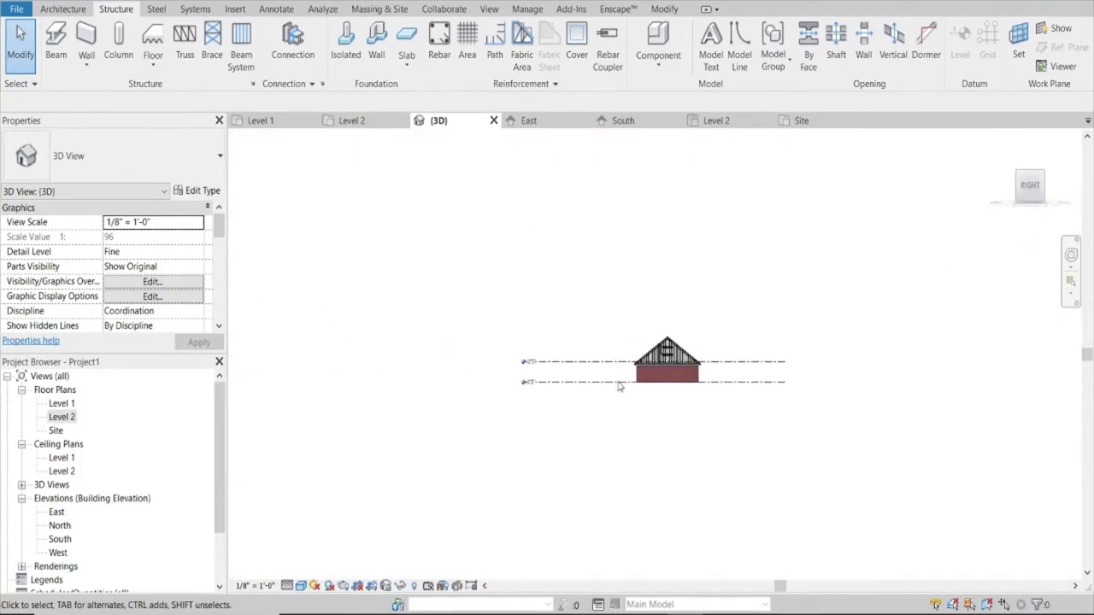
{"action": "scroll", "coordinate": [667, 368], "scroll_direction": "up", "scroll_amount": 3}
{"action": "scroll", "coordinate": [735, 324], "scroll_direction": "up", "scroll_amount": 2}
{"action": "scroll", "coordinate": [764, 305], "scroll_direction": "up", "scroll_amount": 2}
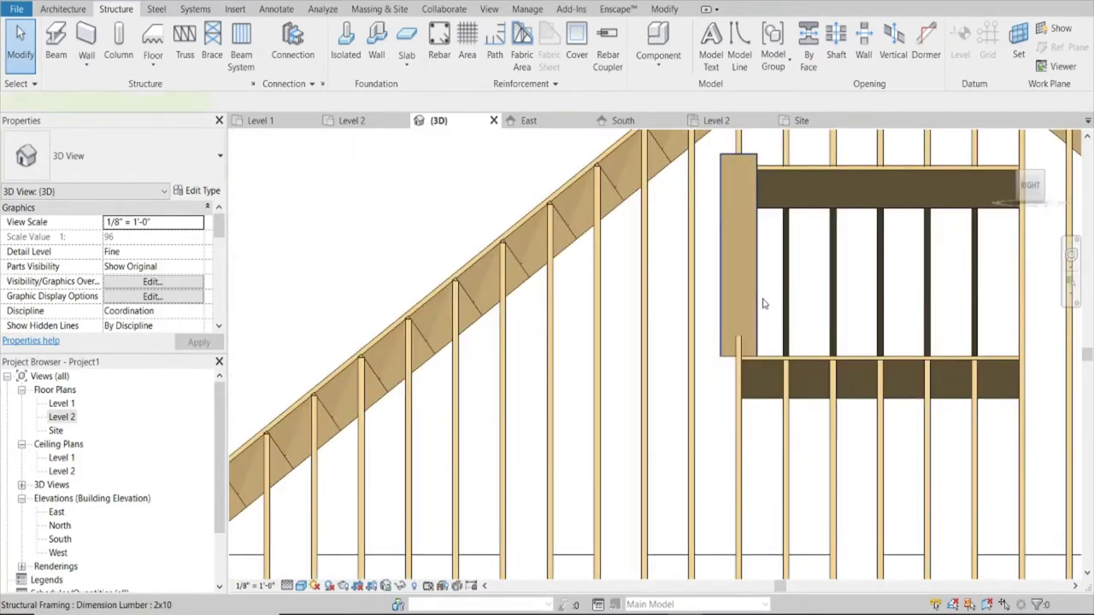
{"action": "left_click", "coordinate": [764, 304]}
{"action": "scroll", "coordinate": [759, 310], "scroll_direction": "up", "scroll_amount": 2}
{"action": "scroll", "coordinate": [696, 419], "scroll_direction": "up", "scroll_amount": 2}
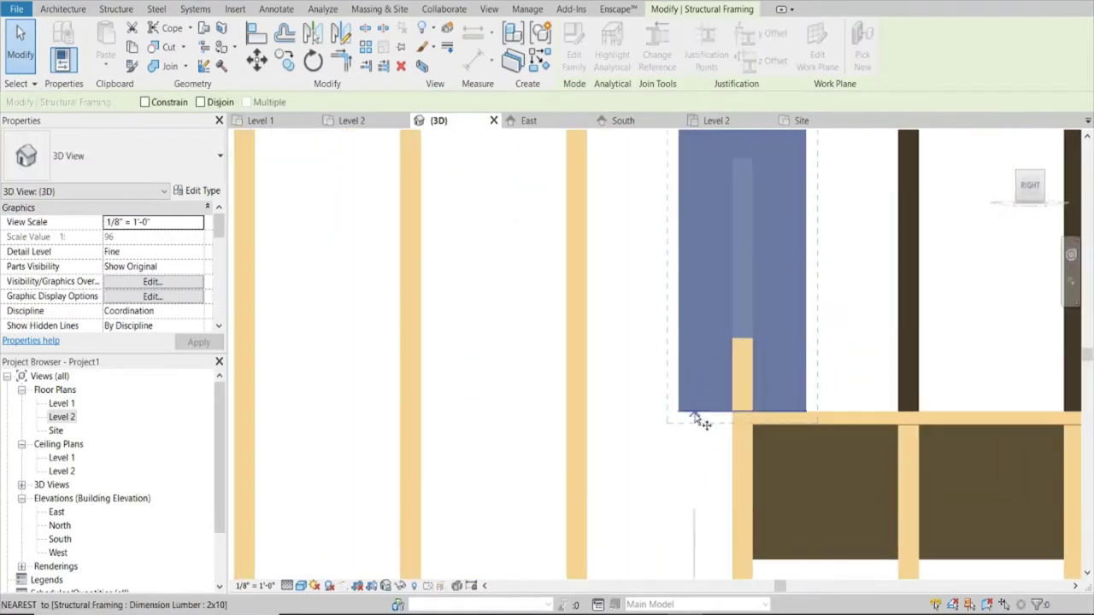
{"action": "key", "text": "m"}
{"action": "key", "text": "v"}
{"action": "left_click", "coordinate": [678, 413]}
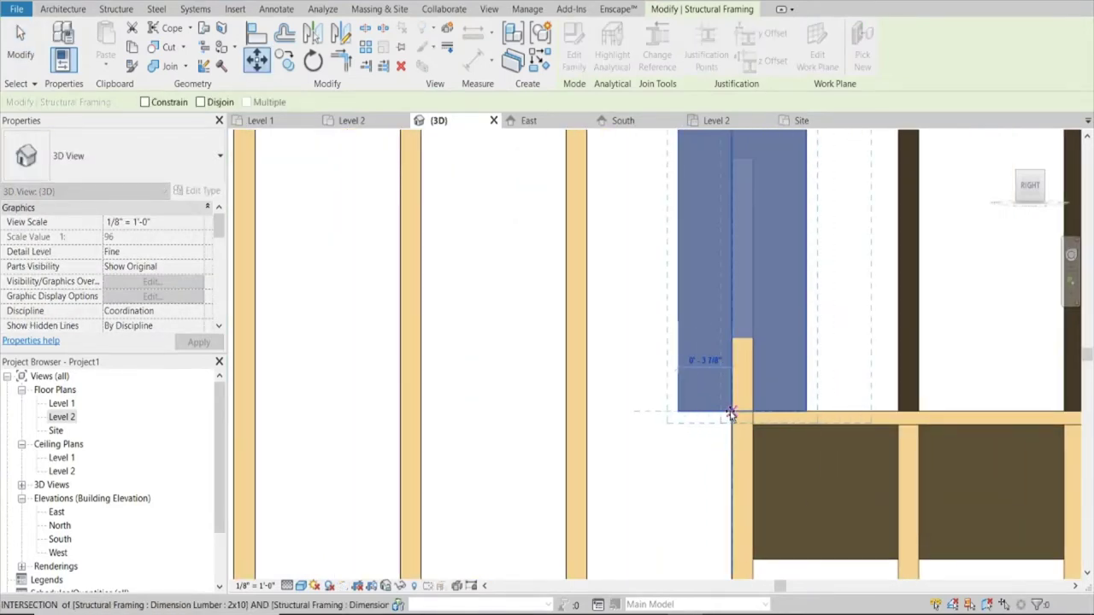
{"action": "left_click", "coordinate": [730, 414]}
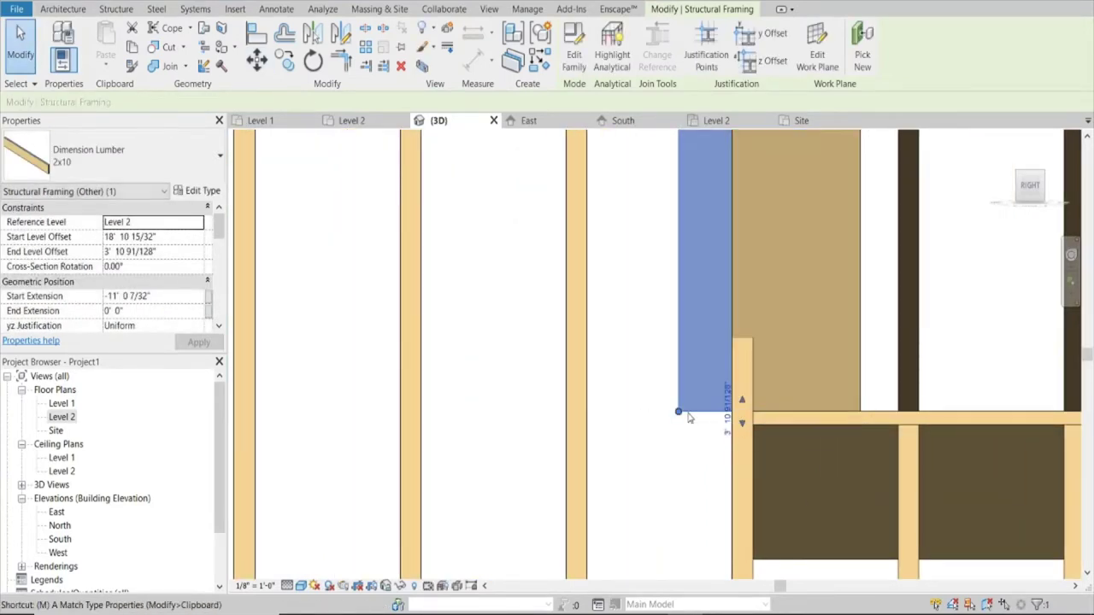
Move the member again to its final 3' 10 91/128" offset position, then switch to the East elevation
{"action": "key", "text": "v"}
{"action": "left_click", "coordinate": [679, 414]}
{"action": "left_click", "coordinate": [727, 415]}
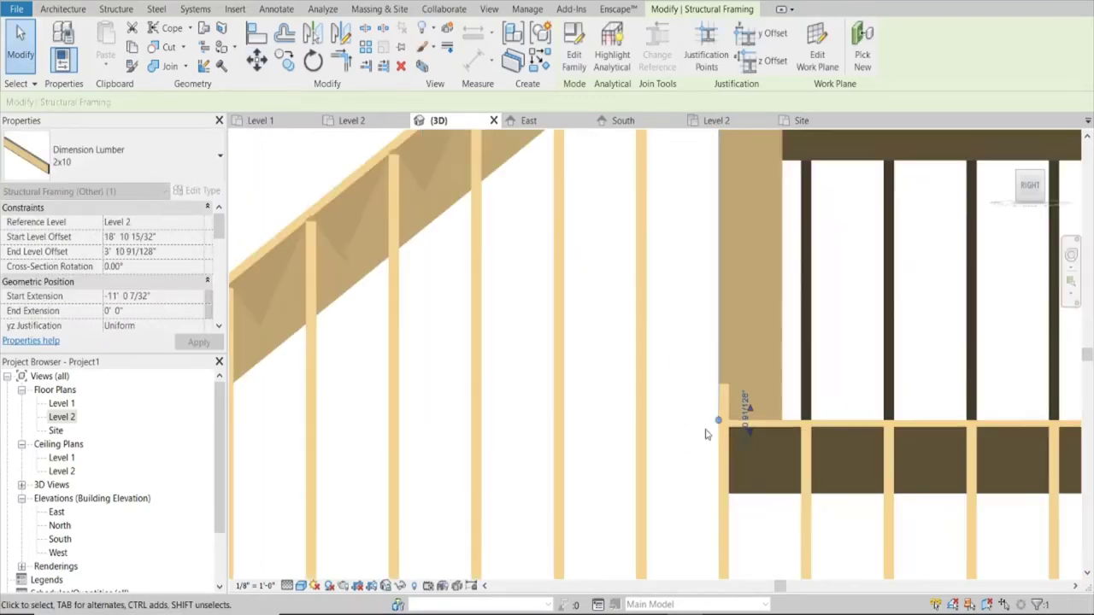
{"action": "scroll", "coordinate": [735, 419], "scroll_direction": "down", "scroll_amount": 5}
{"action": "mouse_move", "coordinate": [735, 419]}
{"action": "middle_mouse_down", "text": "shift"}
{"action": "mouse_move", "coordinate": [913, 452]}
{"action": "mouse_move", "coordinate": [854, 428]}
{"action": "middle_mouse_up", "text": "shift"}
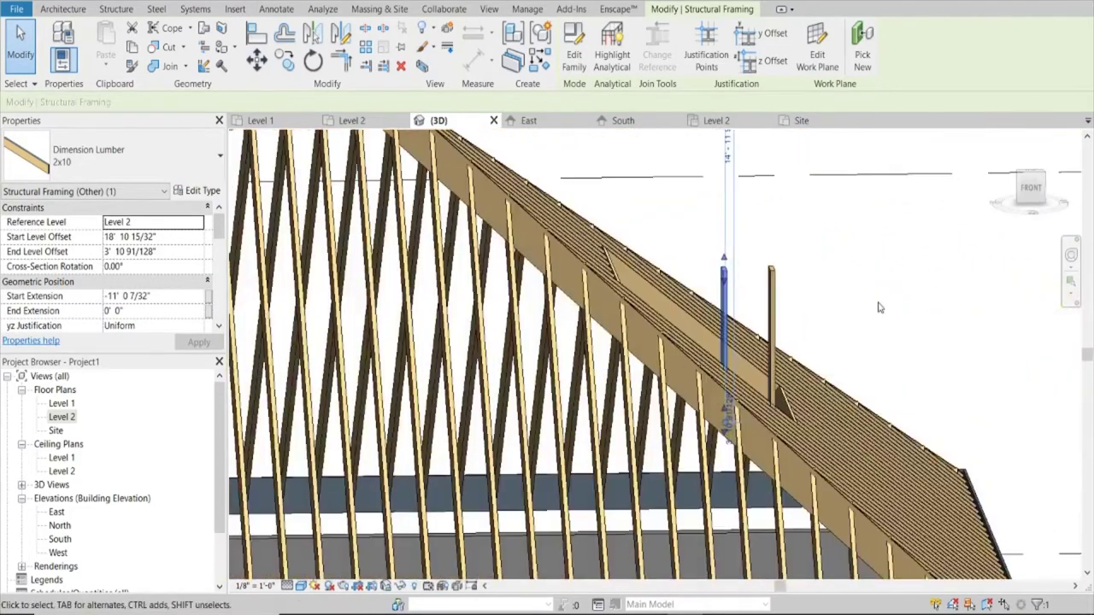
{"action": "key", "text": "Escape"}
{"action": "key", "text": "ctrl+Tab"}
Move the horizontal 2x12 beam slightly to the left in the East elevation
{"action": "left_click", "coordinate": [648, 179]}
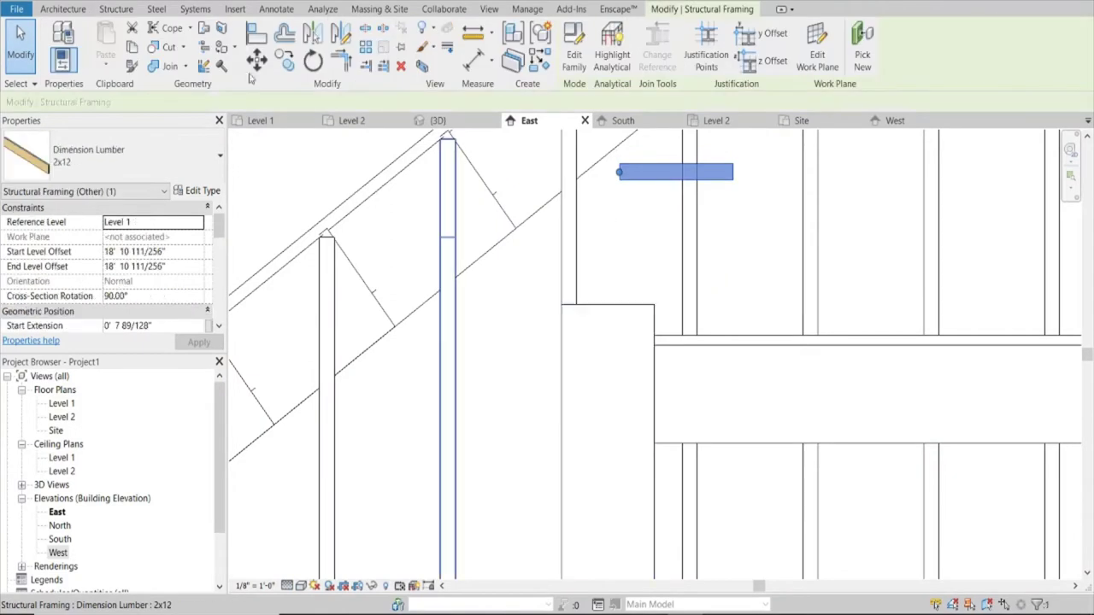
{"action": "left_click", "coordinate": [257, 59]}
{"action": "left_click", "coordinate": [620, 172]}
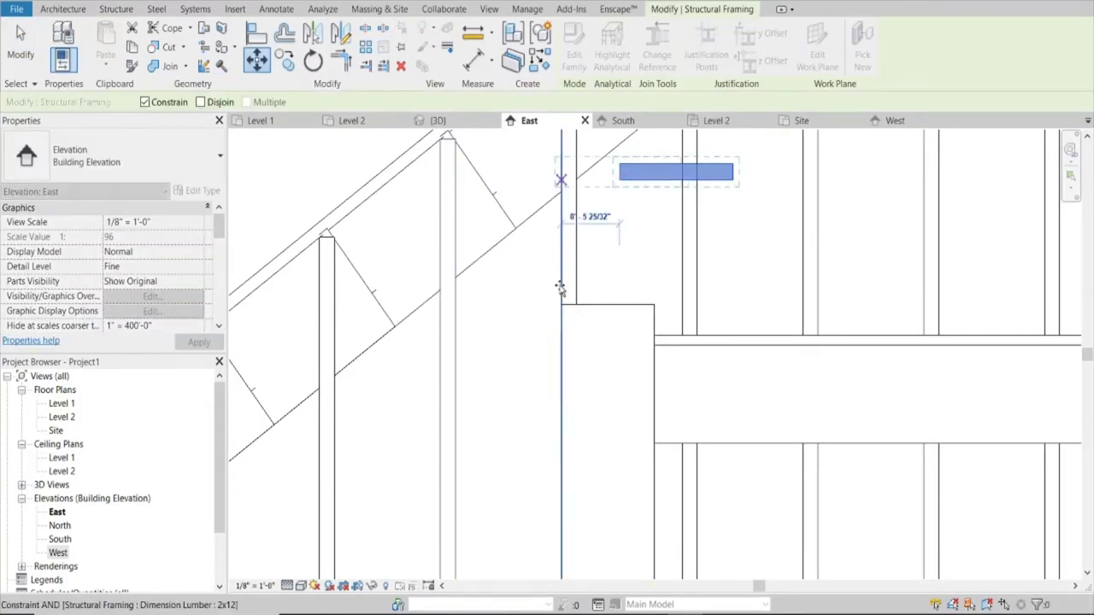
{"action": "left_click", "coordinate": [146, 102]}
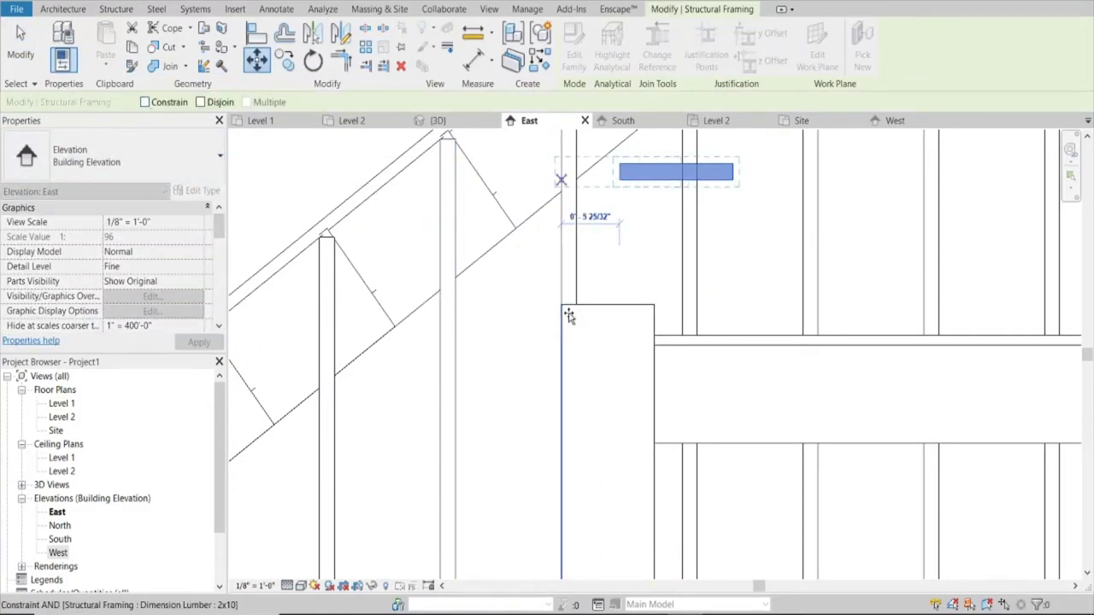
{"action": "left_click", "coordinate": [605, 247]}
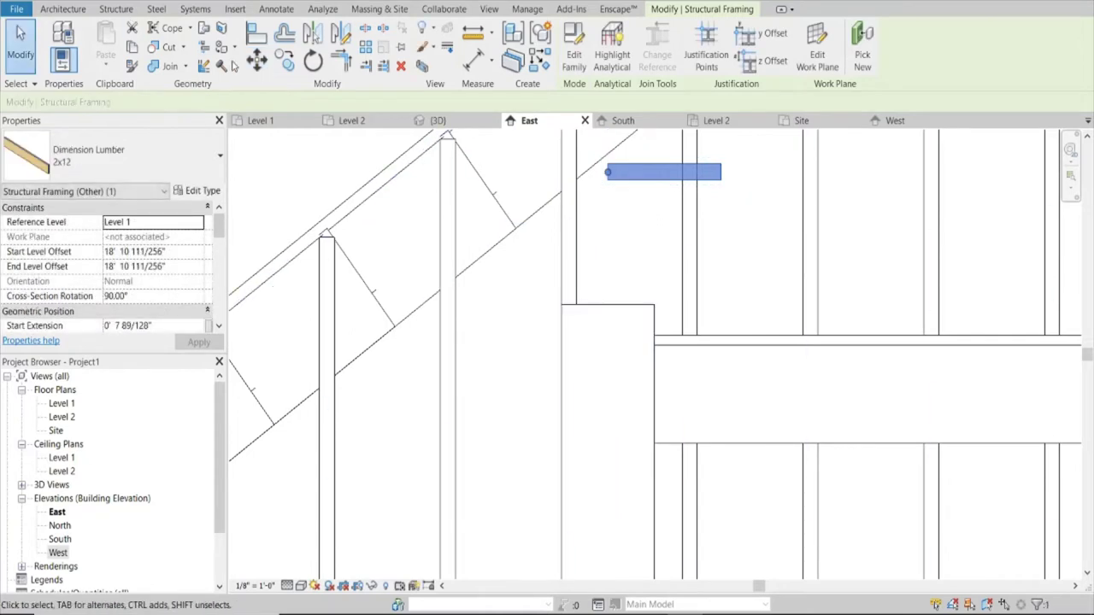
Copy the beam onto the left wall top as a 2x10, and delete the upper 2x12
{"action": "left_click", "coordinate": [287, 67]}
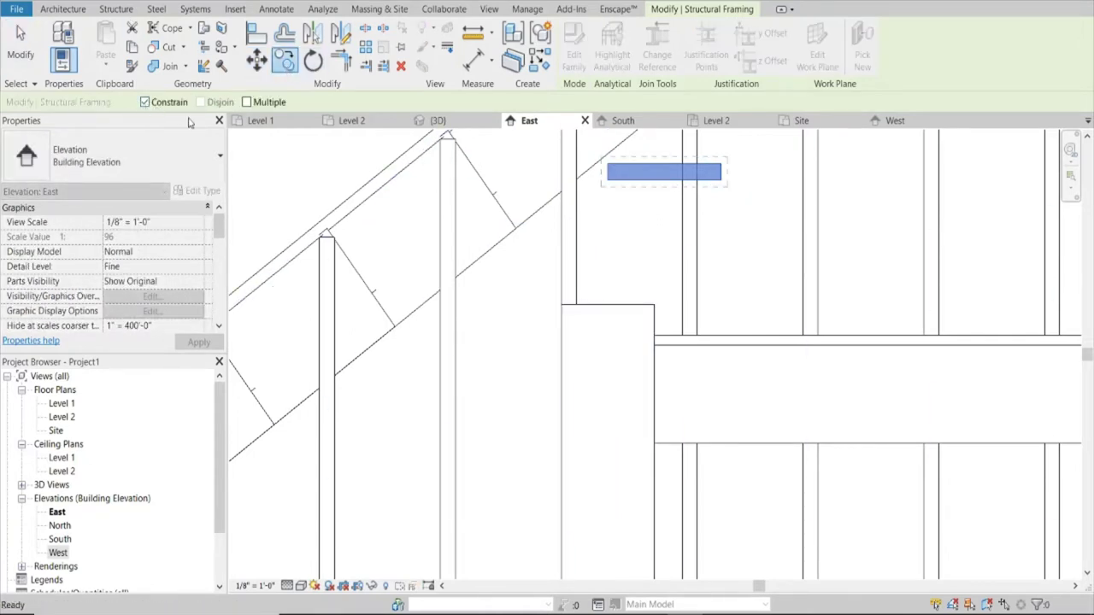
{"action": "left_click", "coordinate": [607, 180]}
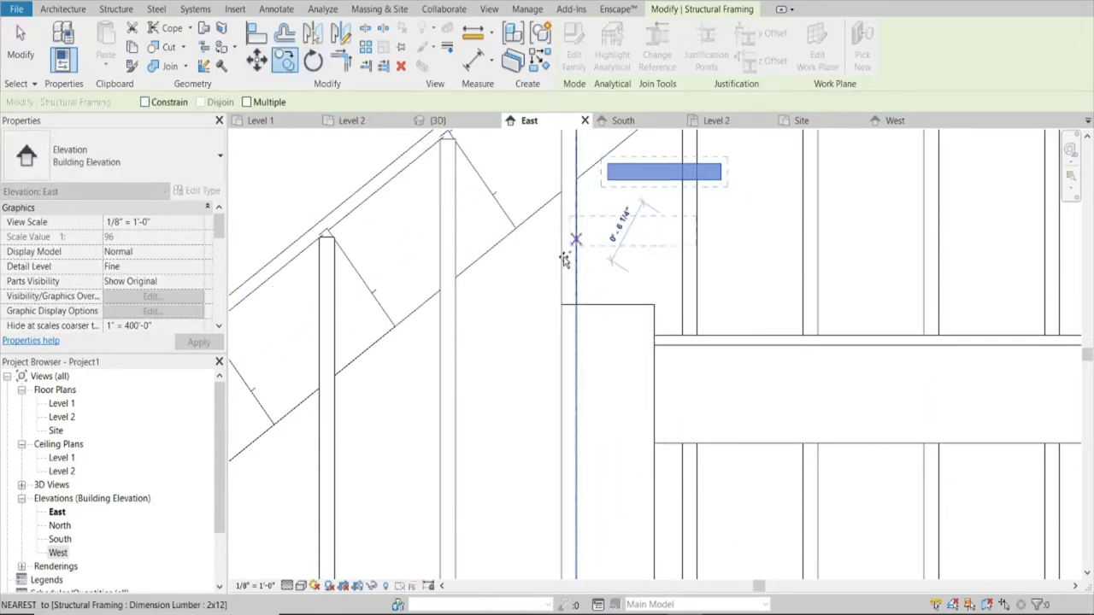
{"action": "left_click", "coordinate": [561, 298]}
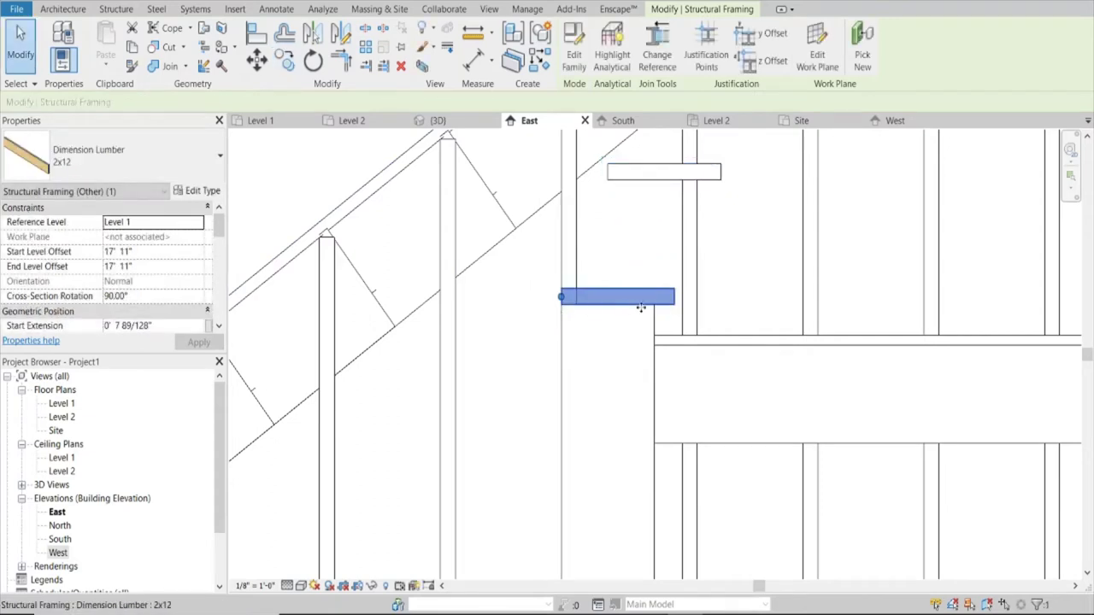
{"action": "scroll", "coordinate": [649, 304], "scroll_direction": "up", "scroll_amount": 2}
{"action": "left_click", "coordinate": [171, 158]}
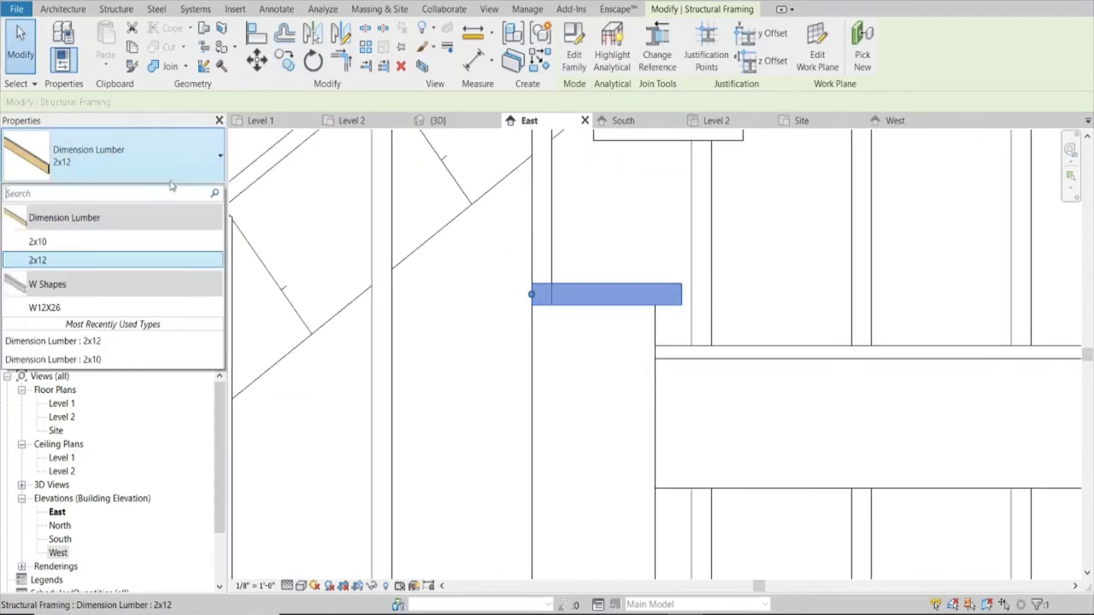
{"action": "left_click", "coordinate": [52, 258]}
{"action": "left_click", "coordinate": [486, 357]}
{"action": "scroll", "coordinate": [486, 358], "scroll_direction": "down", "scroll_amount": 2}
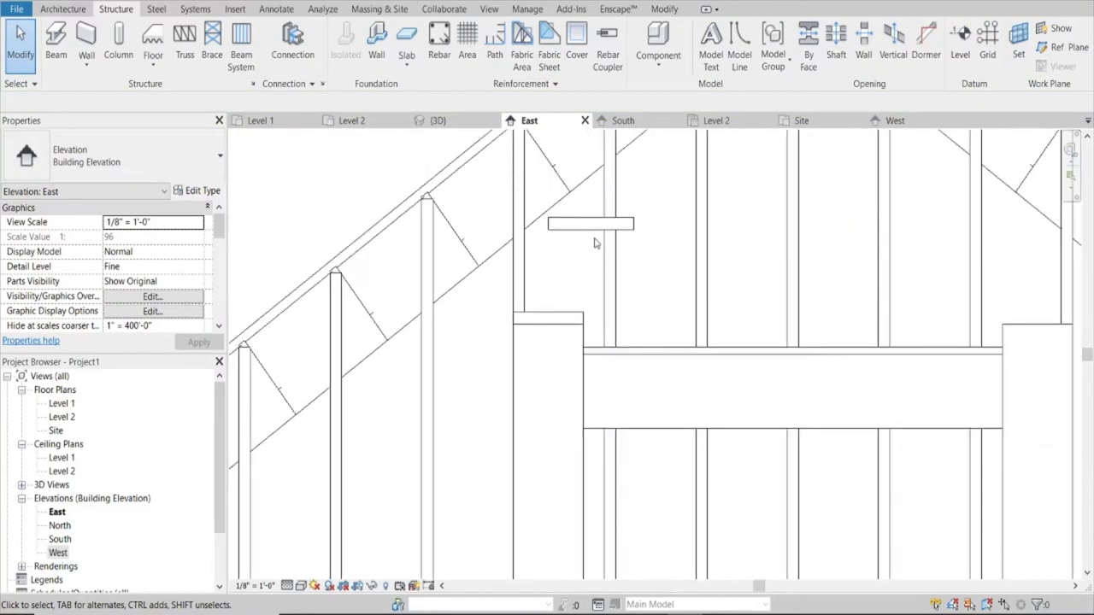
{"action": "left_click", "coordinate": [595, 234]}
{"action": "key", "text": "Delete"}
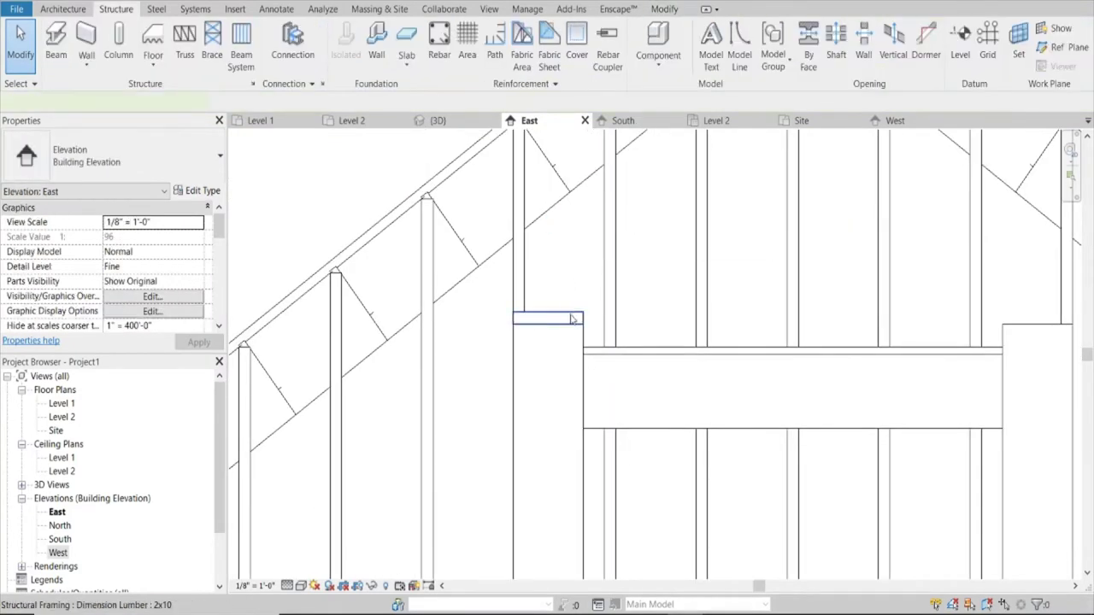
Copy the 2x10 beam onto the right wall top
{"action": "left_click", "coordinate": [573, 319]}
{"action": "left_click", "coordinate": [287, 64]}
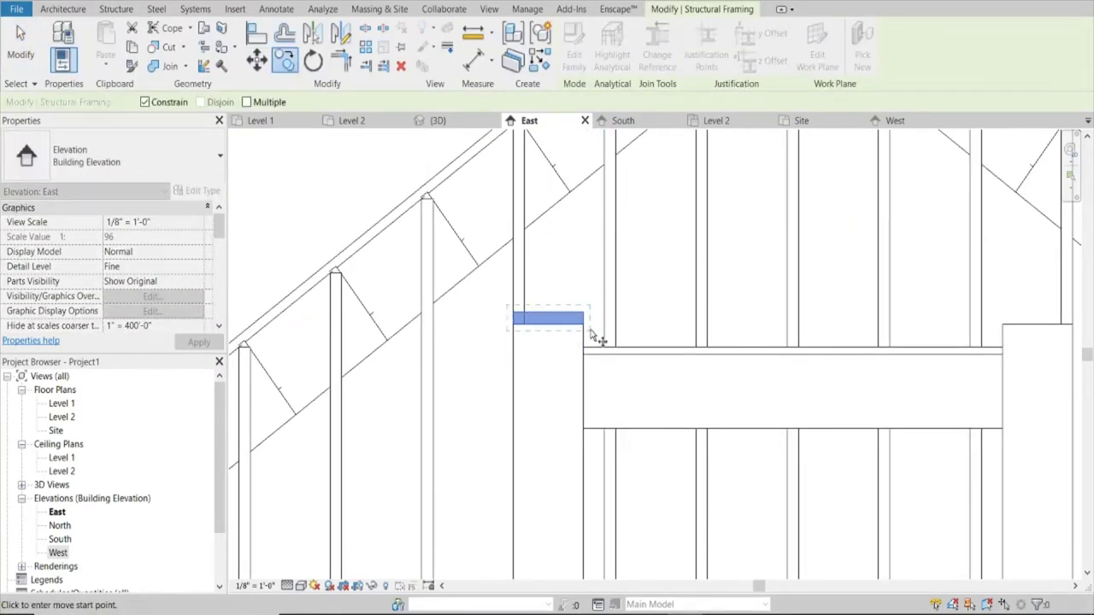
{"action": "scroll", "coordinate": [898, 329], "scroll_direction": "down", "scroll_amount": 1}
{"action": "scroll", "coordinate": [952, 330], "scroll_direction": "up", "scroll_amount": 2}
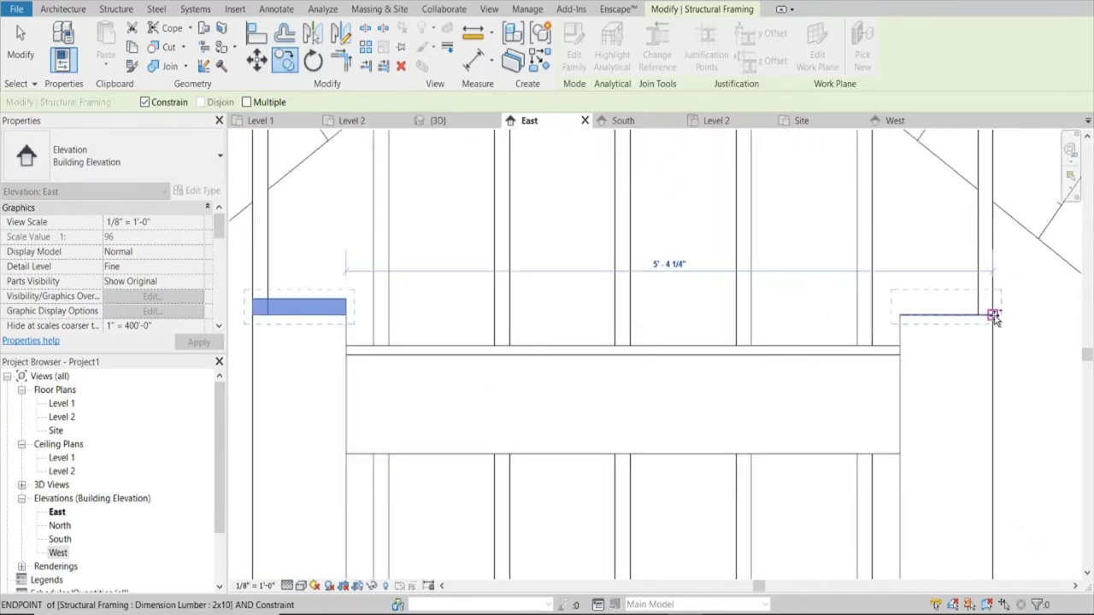
{"action": "left_click", "coordinate": [992, 315]}
{"action": "left_click", "coordinate": [437, 121]}
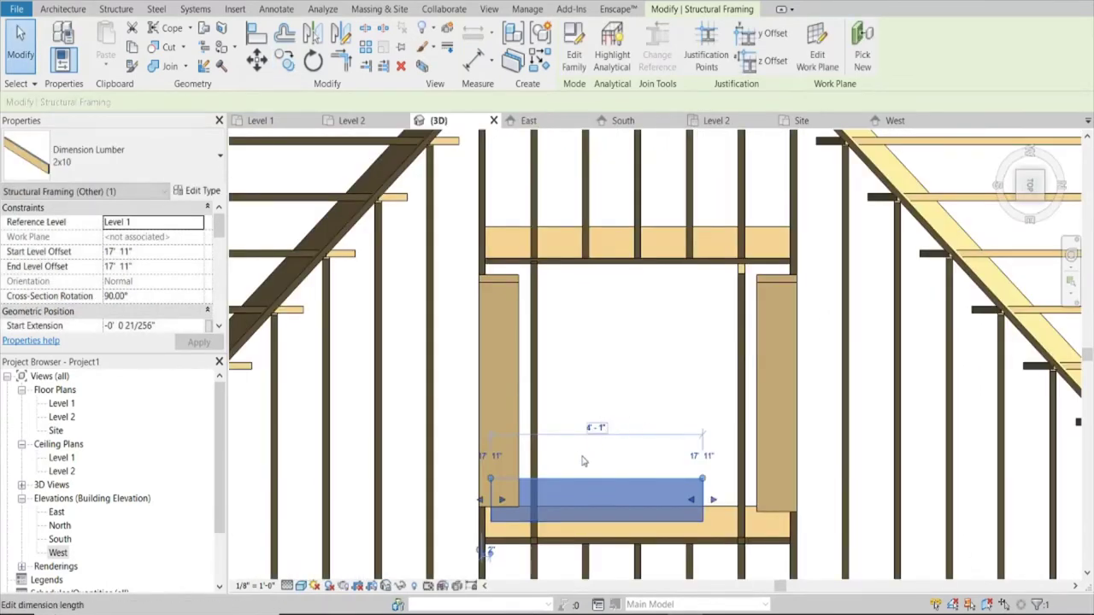
Move the 2x10 beam to the stud corner and stretch its end across to the right stud
{"action": "scroll", "coordinate": [436, 538], "scroll_direction": "up", "scroll_amount": 2}
{"action": "left_click", "coordinate": [257, 58]}
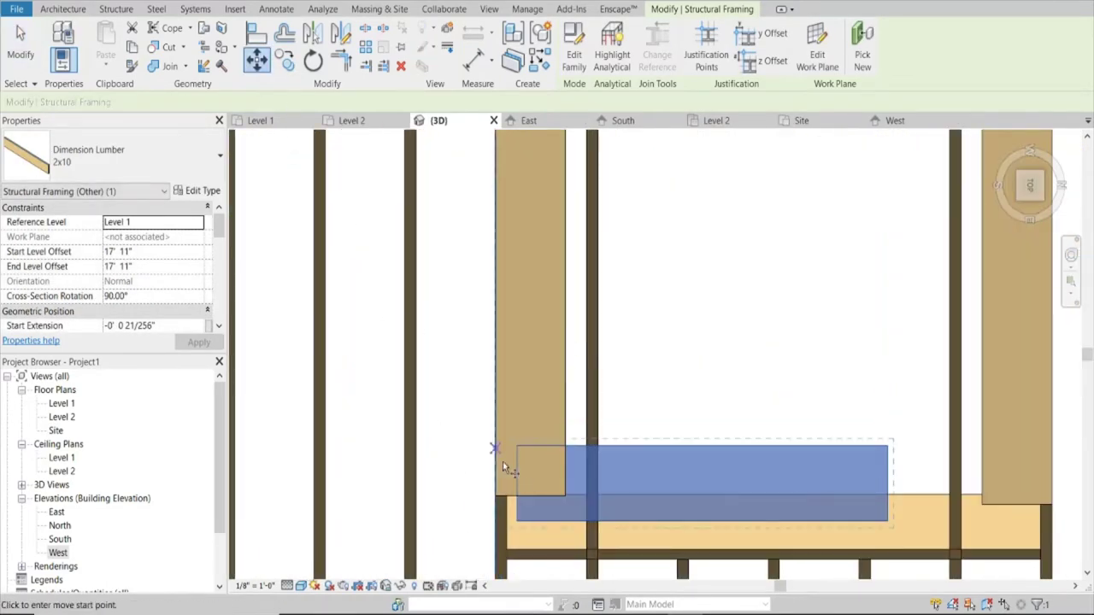
{"action": "left_click", "coordinate": [518, 521]}
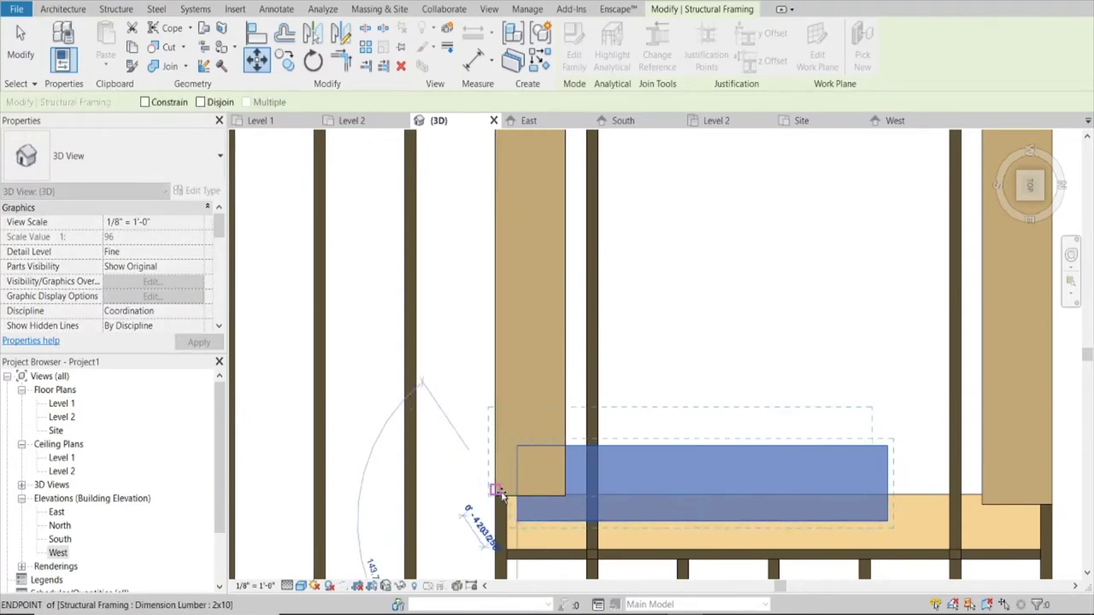
{"action": "scroll", "coordinate": [496, 490], "scroll_direction": "up", "scroll_amount": 2}
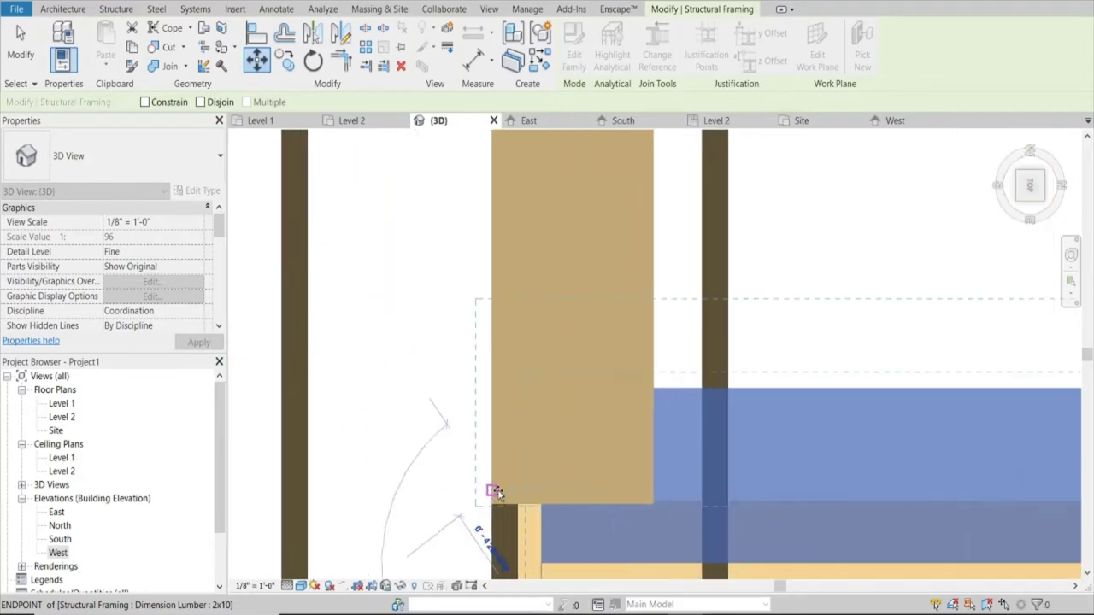
{"action": "scroll", "coordinate": [489, 496], "scroll_direction": "up", "scroll_amount": 2}
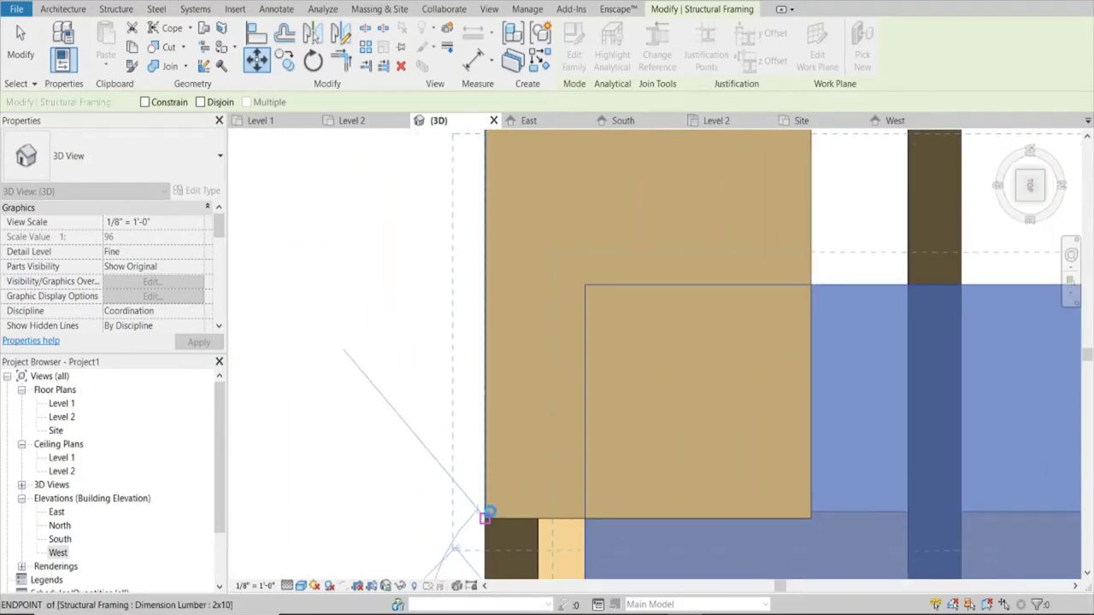
{"action": "left_click", "coordinate": [484, 514]}
{"action": "scroll", "coordinate": [485, 514], "scroll_direction": "down", "scroll_amount": 2}
{"action": "scroll", "coordinate": [650, 411], "scroll_direction": "down", "scroll_amount": 2}
{"action": "scroll", "coordinate": [745, 448], "scroll_direction": "down", "scroll_amount": 1}
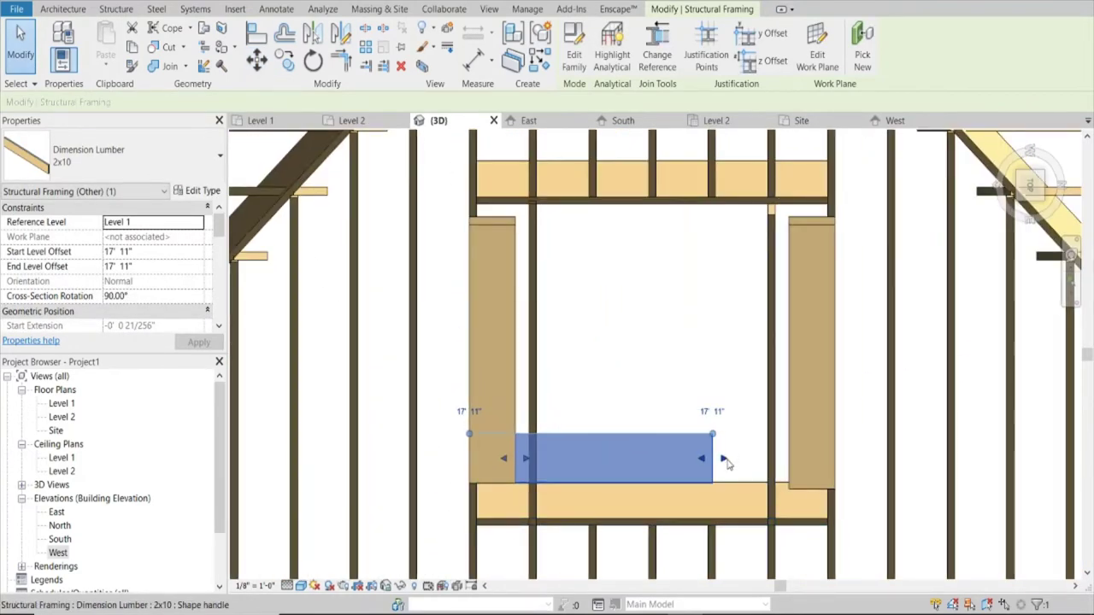
{"action": "left_click_drag", "start_coordinate": [724, 462], "coordinate": [839, 462]}
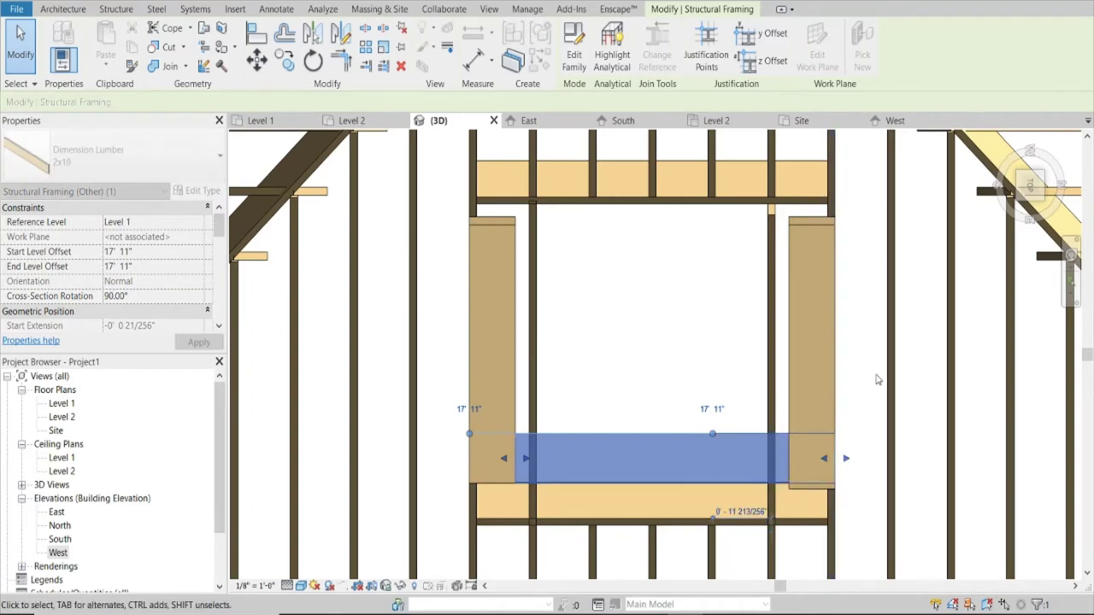
{"action": "left_click", "coordinate": [706, 361]}
Check the 2x10 at the opening corner, then orbit out to a roof overview
{"action": "left_click", "coordinate": [807, 498]}
{"action": "scroll", "coordinate": [807, 496], "scroll_direction": "up", "scroll_amount": 3}
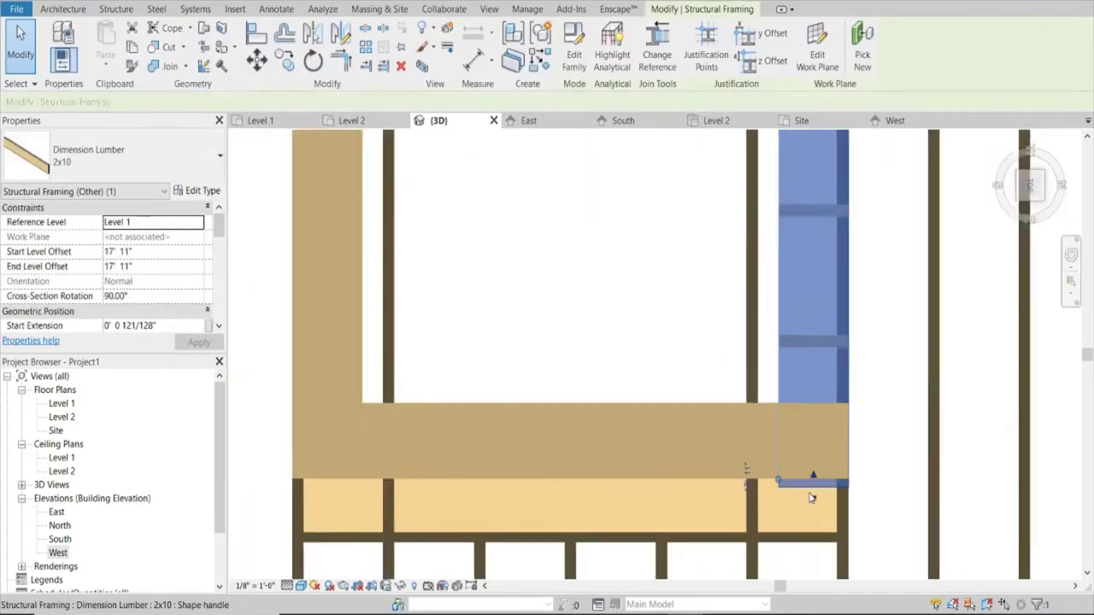
{"action": "left_click", "coordinate": [660, 287]}
{"action": "scroll", "coordinate": [649, 302], "scroll_direction": "down", "scroll_amount": 3}
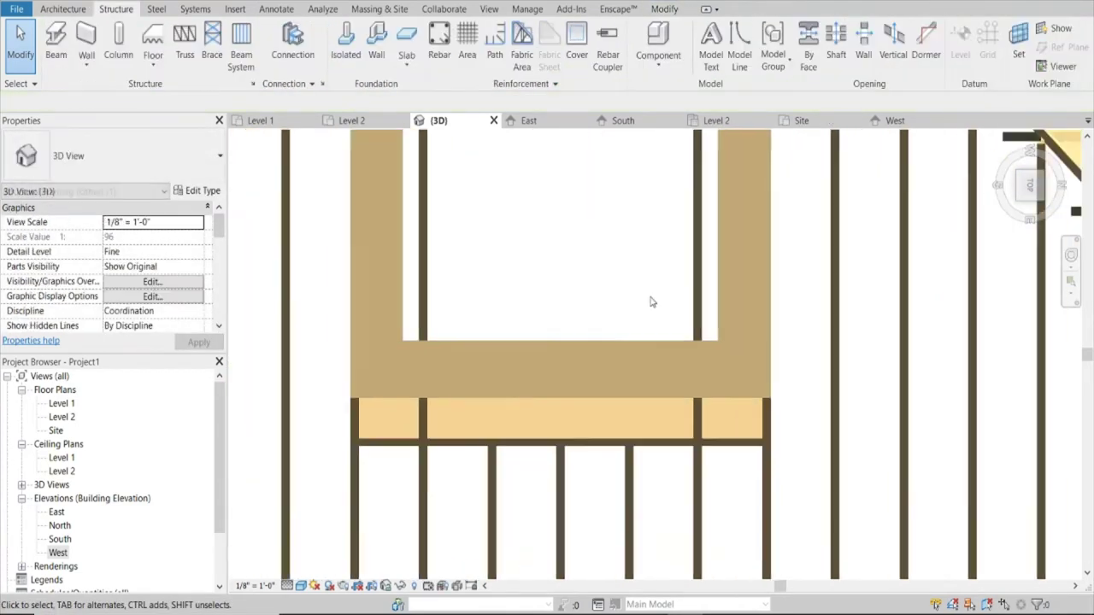
{"action": "scroll", "coordinate": [630, 342], "scroll_direction": "down", "scroll_amount": 3}
{"action": "mouse_move", "coordinate": [630, 342]}
{"action": "middle_mouse_down", "text": "shift"}
{"action": "mouse_move", "coordinate": [631, 311]}
{"action": "mouse_move", "coordinate": [700, 227]}
{"action": "mouse_move", "coordinate": [848, 224]}
{"action": "mouse_move", "coordinate": [983, 203]}
{"action": "middle_mouse_up", "text": "shift"}
{"action": "scroll", "coordinate": [630, 312], "scroll_direction": "down", "scroll_amount": 3}
From the top view, pull the lower sill's right end back to the trimmer
{"action": "left_click", "coordinate": [1030, 179]}
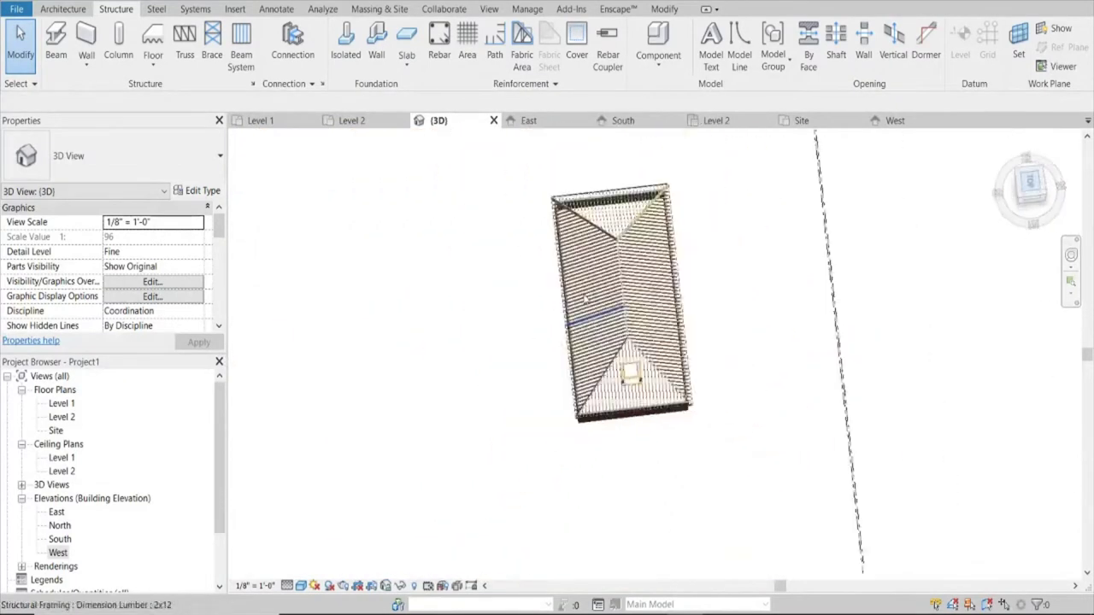
{"action": "scroll", "coordinate": [678, 525], "scroll_direction": "up", "scroll_amount": 4}
{"action": "scroll", "coordinate": [678, 525], "scroll_direction": "up", "scroll_amount": 2}
{"action": "scroll", "coordinate": [678, 519], "scroll_direction": "up", "scroll_amount": 2}
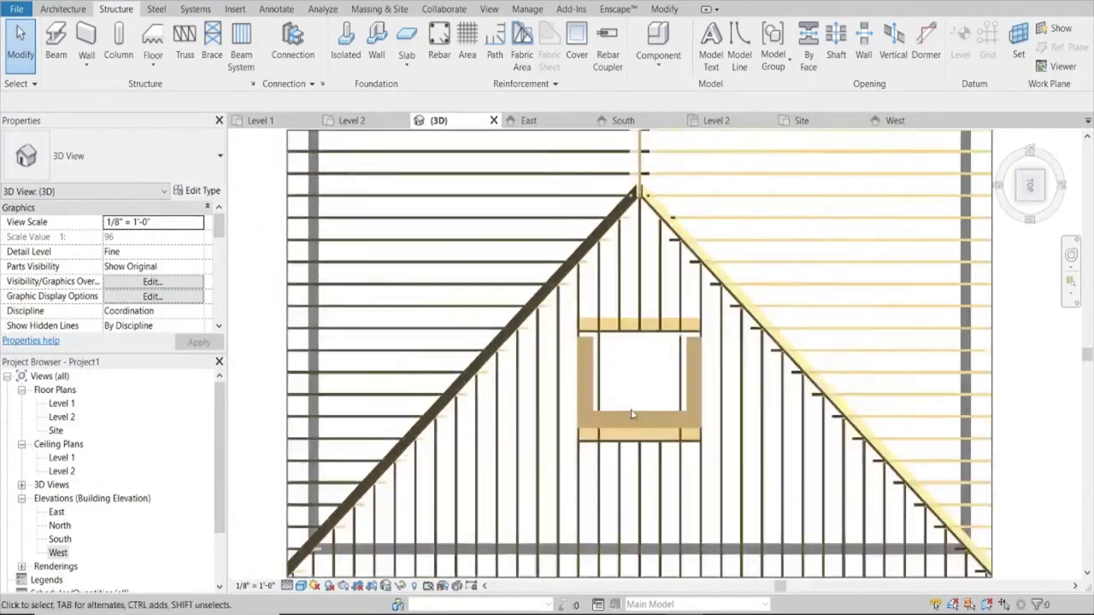
{"action": "scroll", "coordinate": [658, 444], "scroll_direction": "up", "scroll_amount": 2}
{"action": "left_click", "coordinate": [645, 410]}
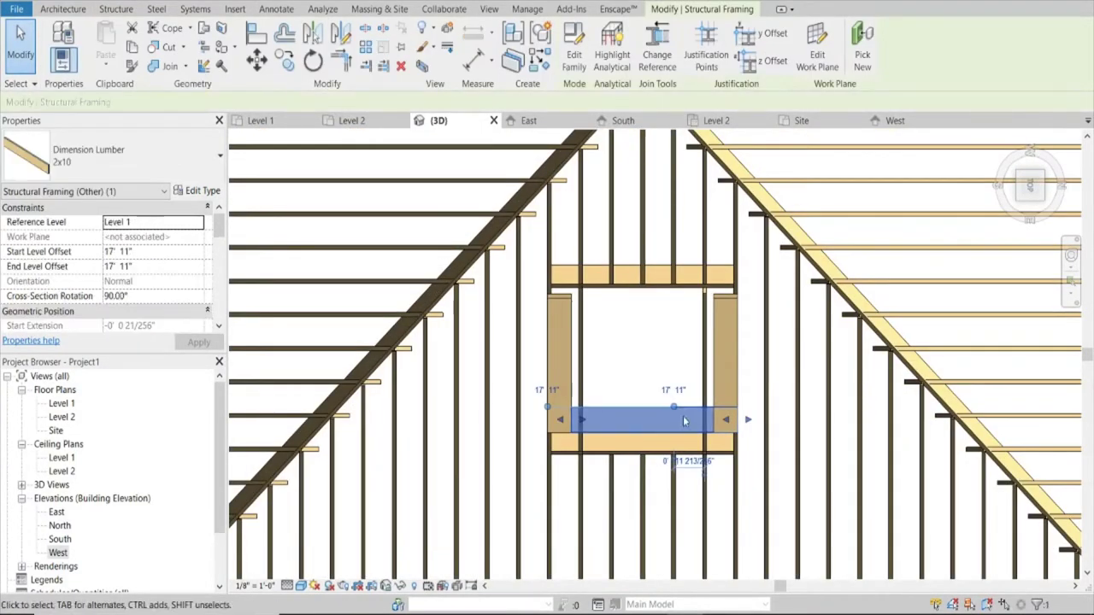
{"action": "scroll", "coordinate": [701, 432], "scroll_direction": "up", "scroll_amount": 2}
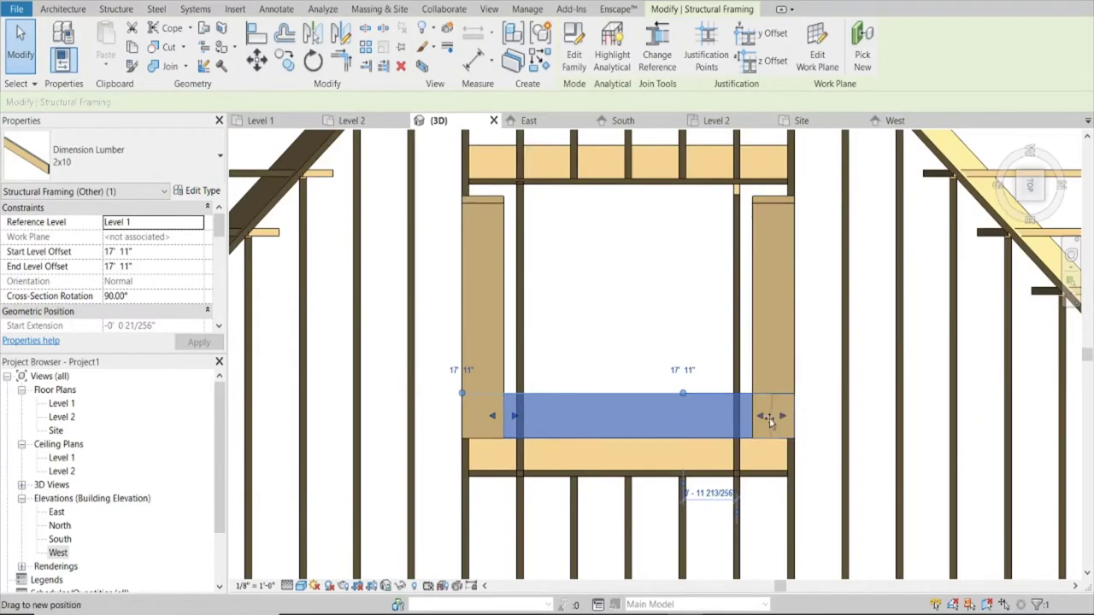
{"action": "left_click_drag", "start_coordinate": [769, 419], "coordinate": [756, 421]}
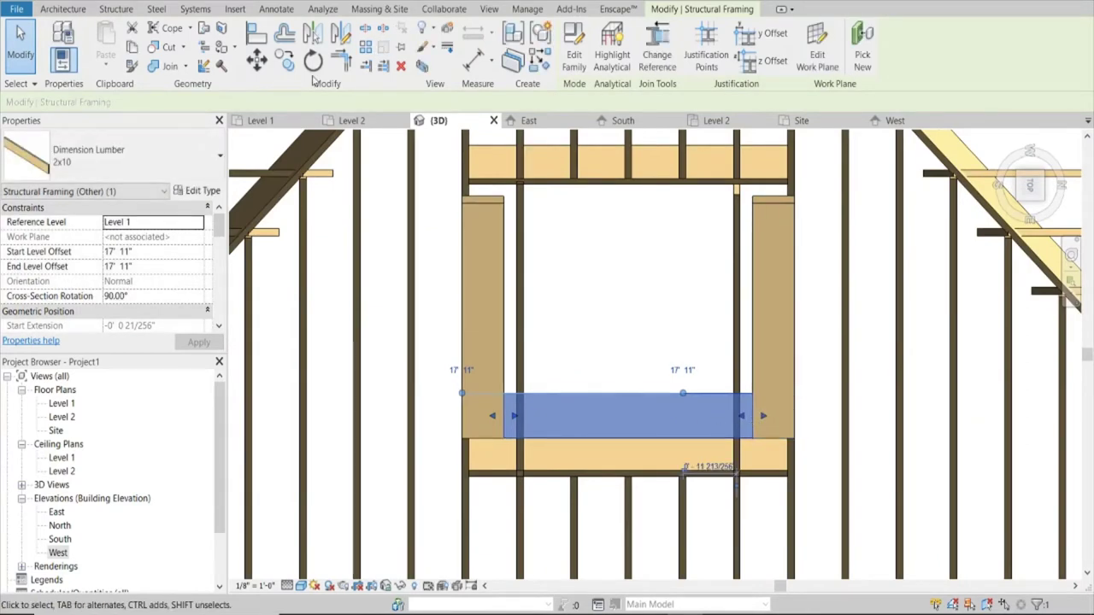
Copy the sill up tight under the top header, then begin the Level 2 roof footprint sketch
{"action": "left_click", "coordinate": [287, 61]}
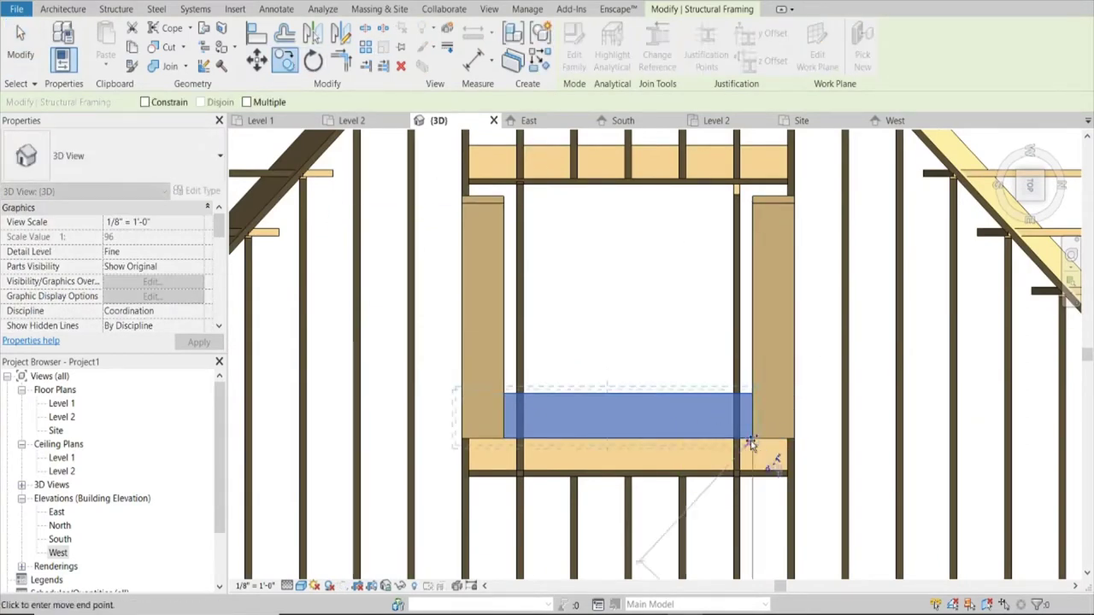
{"action": "left_click", "coordinate": [752, 248]}
{"action": "scroll", "coordinate": [775, 220], "scroll_direction": "up", "scroll_amount": 3}
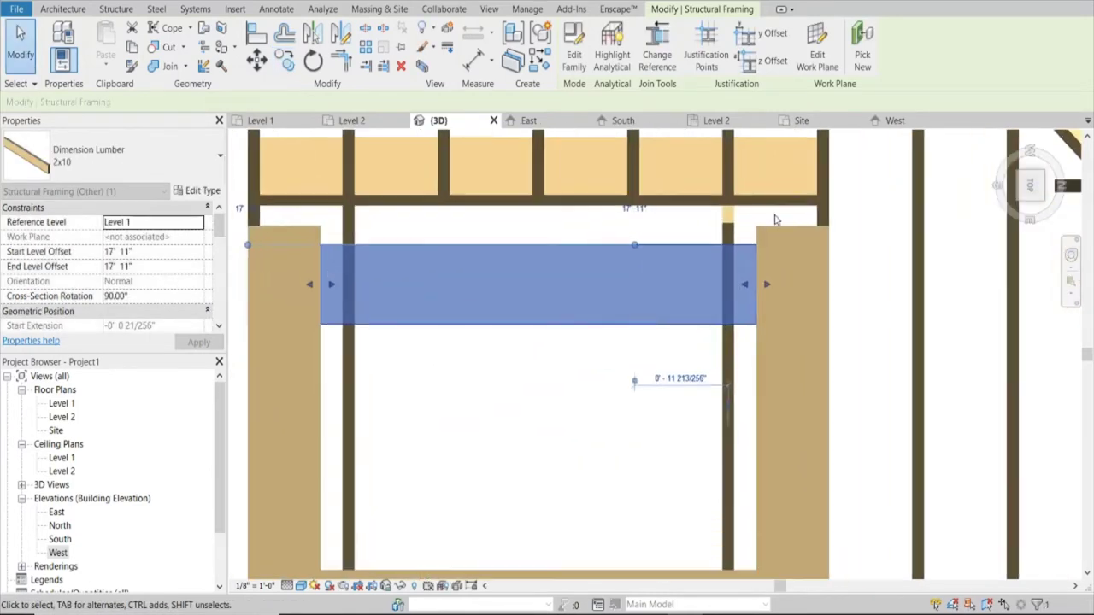
{"action": "scroll", "coordinate": [775, 220], "scroll_direction": "up", "scroll_amount": 2}
{"action": "scroll", "coordinate": [775, 220], "scroll_direction": "up", "scroll_amount": 2}
{"action": "key", "text": "m"}
{"action": "key", "text": "v"}
{"action": "scroll", "coordinate": [762, 263], "scroll_direction": "up", "scroll_amount": 1}
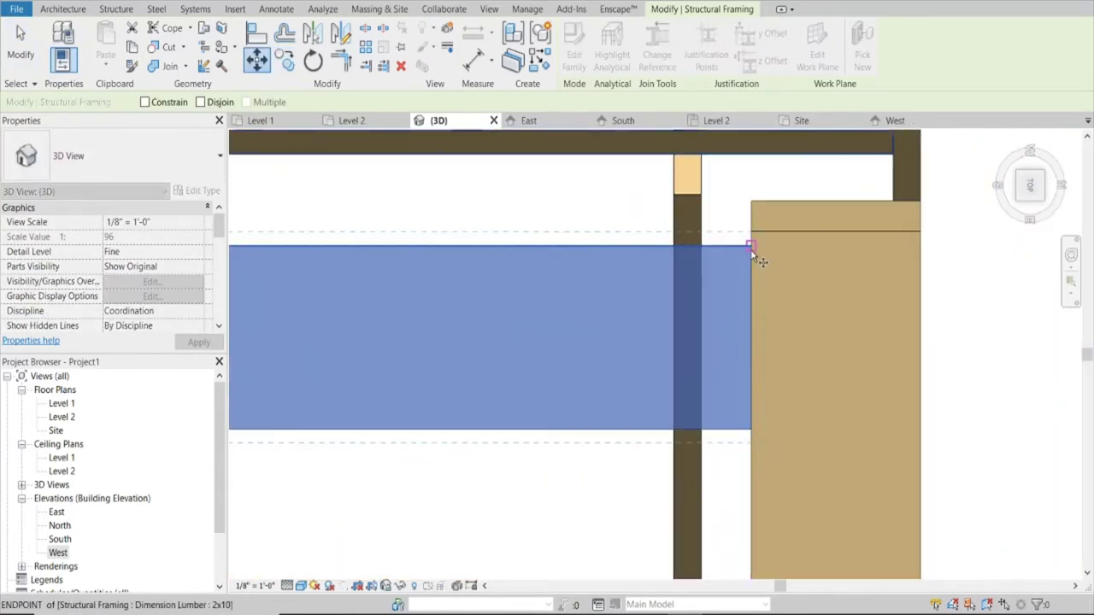
{"action": "left_click", "coordinate": [752, 247]}
{"action": "left_click", "coordinate": [752, 201]}
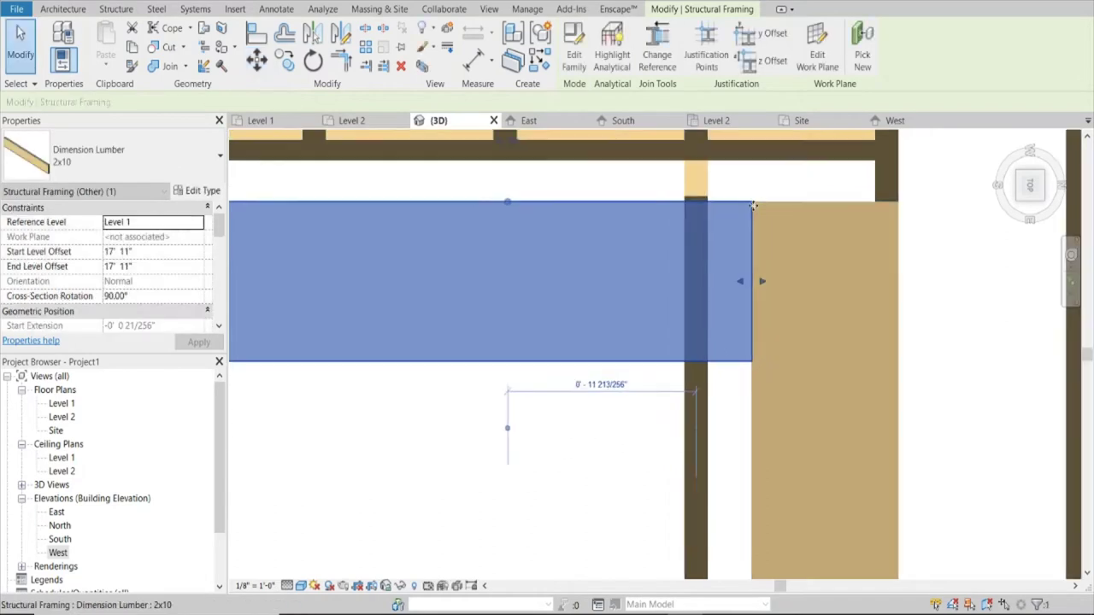
{"action": "left_click", "coordinate": [693, 257]}
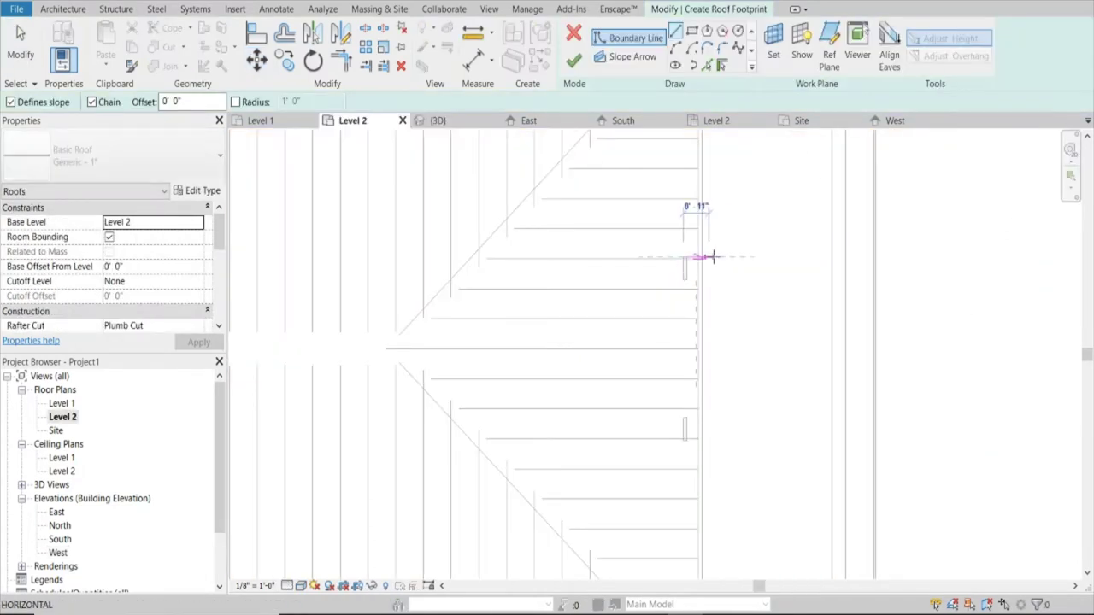
Draw the remaining edges to close the rectangular roof footprint over the framed opening
{"action": "left_click", "coordinate": [846, 256]}
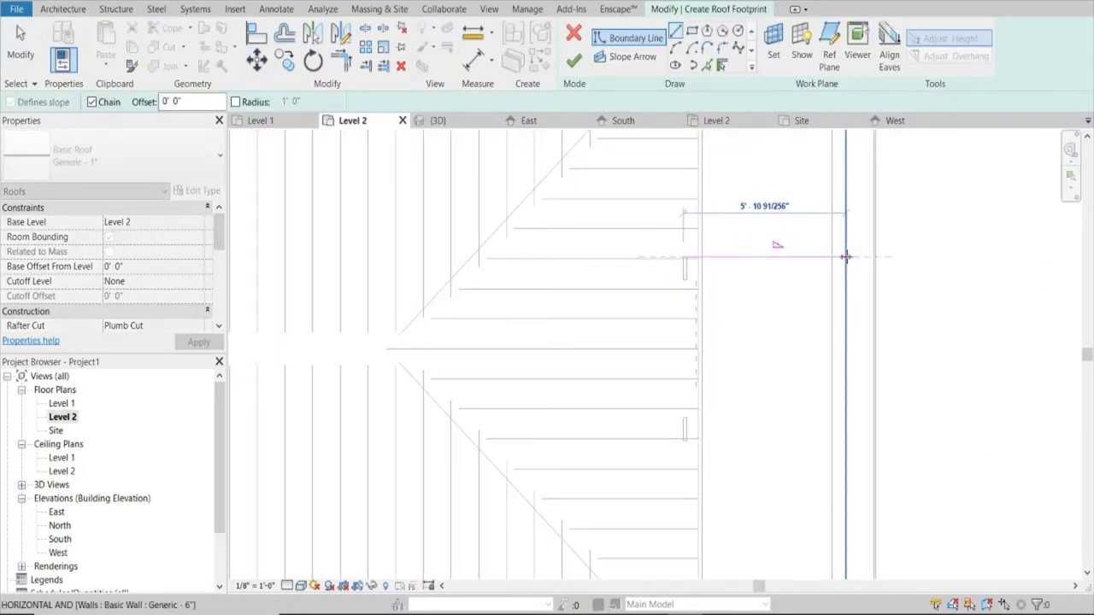
{"action": "left_click", "coordinate": [845, 437]}
{"action": "left_click", "coordinate": [683, 438]}
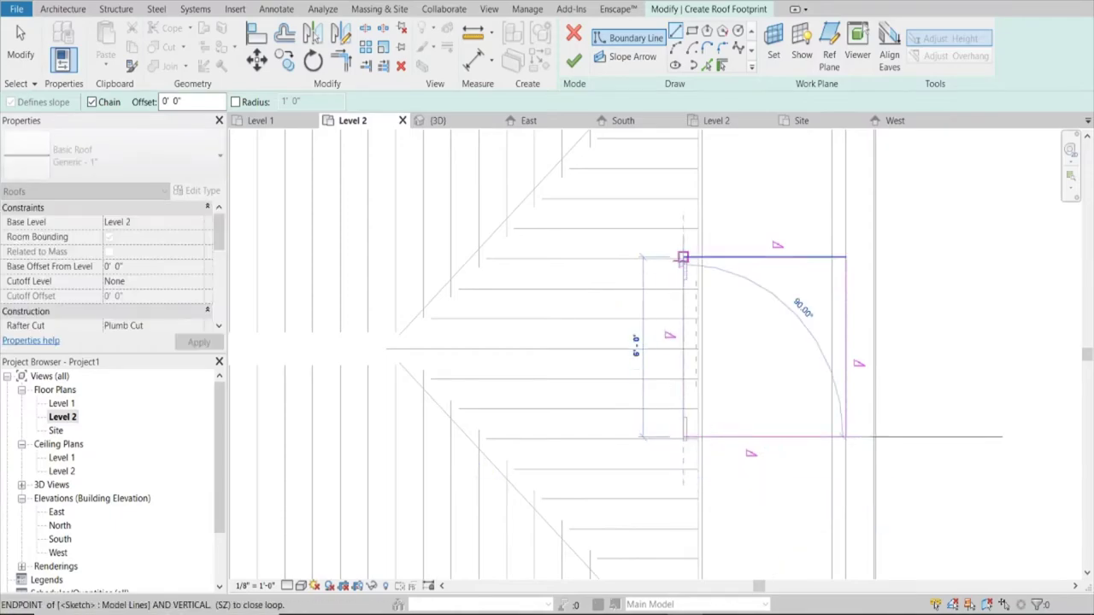
{"action": "left_click", "coordinate": [683, 257]}
Inspect the footprint sketch in 3D and from the top, selecting its left and right boundary lines
{"action": "left_click", "coordinate": [438, 120]}
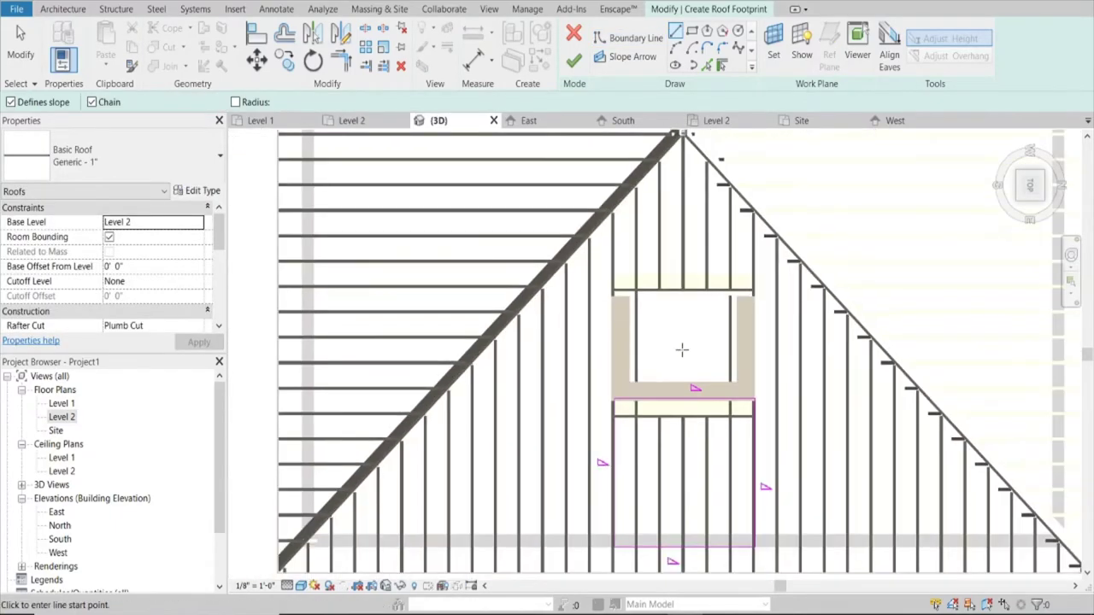
{"action": "mouse_move", "coordinate": [681, 350]}
{"action": "middle_mouse_down", "text": "shift"}
{"action": "mouse_move", "coordinate": [758, 288]}
{"action": "mouse_move", "coordinate": [919, 195]}
{"action": "mouse_move", "coordinate": [859, 224]}
{"action": "mouse_move", "coordinate": [785, 369]}
{"action": "middle_mouse_up", "text": "shift"}
{"action": "scroll", "coordinate": [859, 224], "scroll_direction": "up", "scroll_amount": 4}
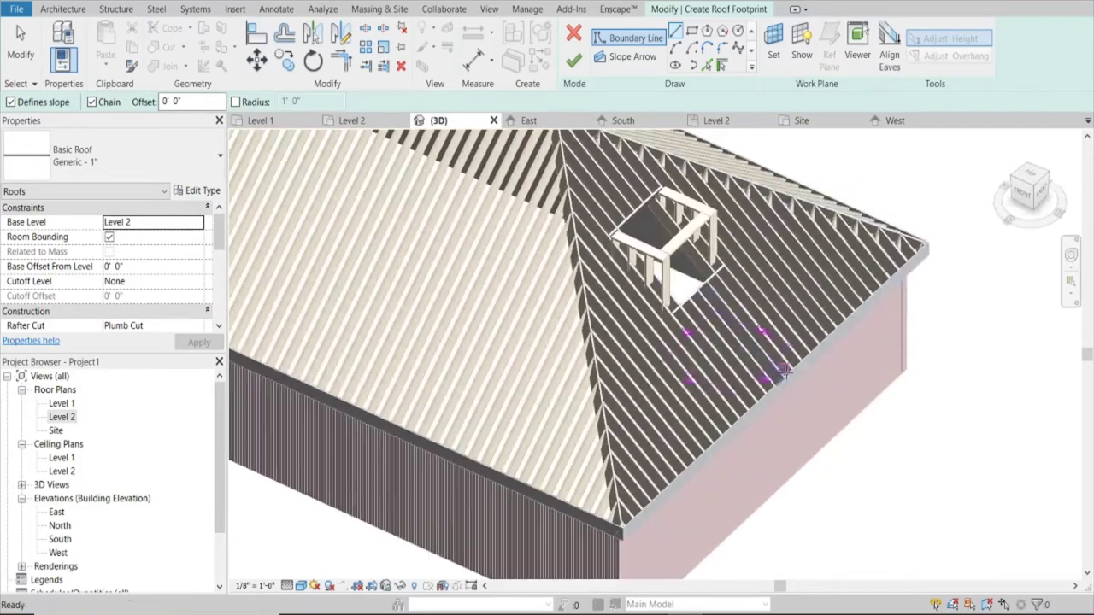
{"action": "scroll", "coordinate": [735, 359], "scroll_direction": "up", "scroll_amount": 3}
{"action": "key", "text": "Escape"}
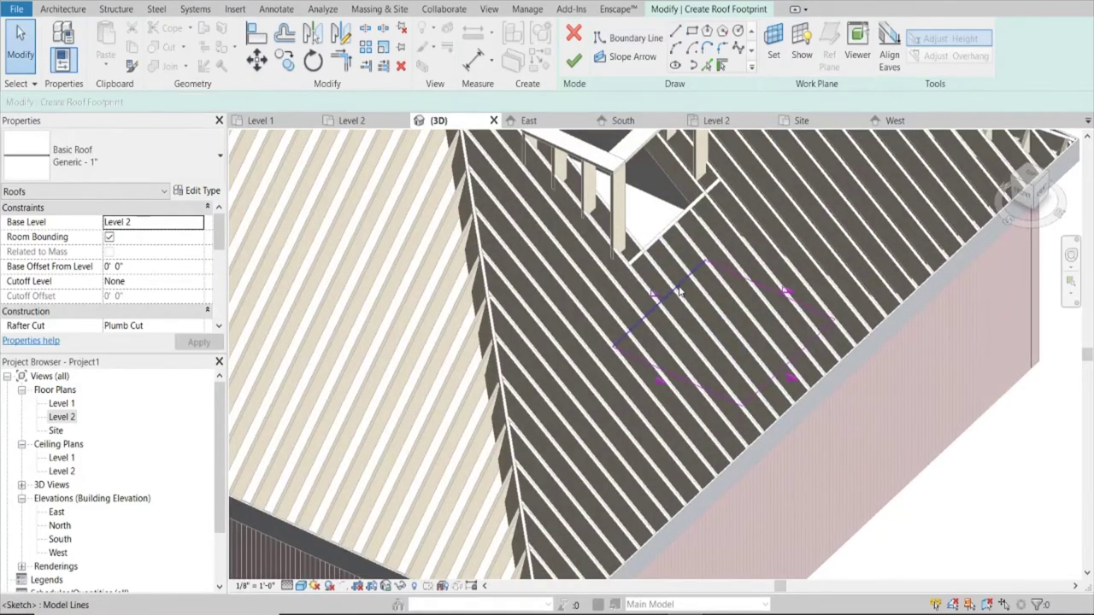
{"action": "left_click", "coordinate": [674, 295]}
{"action": "left_click", "coordinate": [803, 353]}
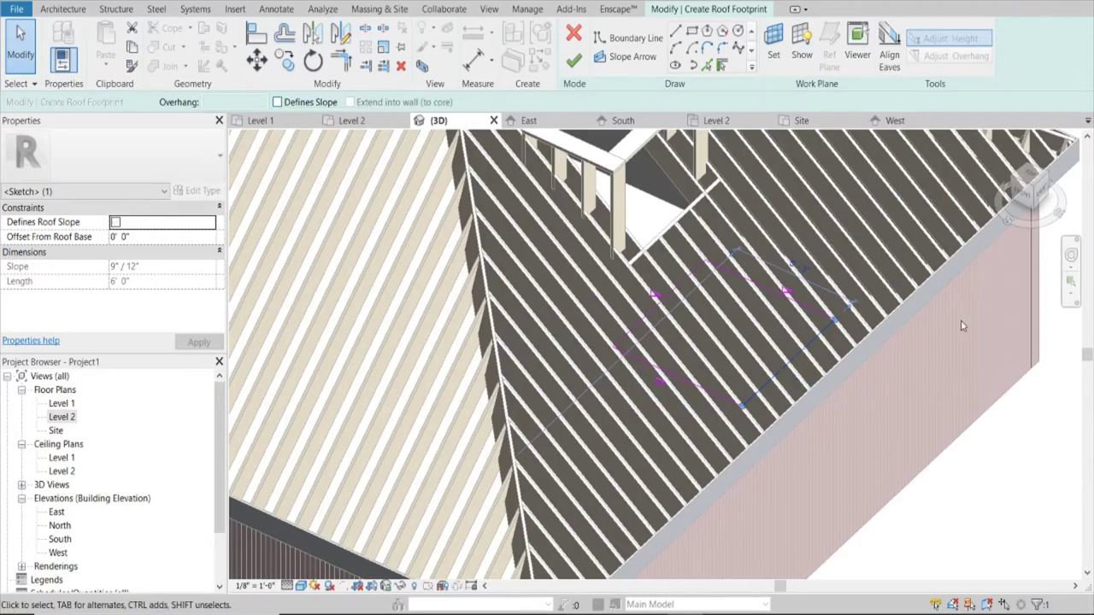
{"action": "left_click", "coordinate": [1032, 175]}
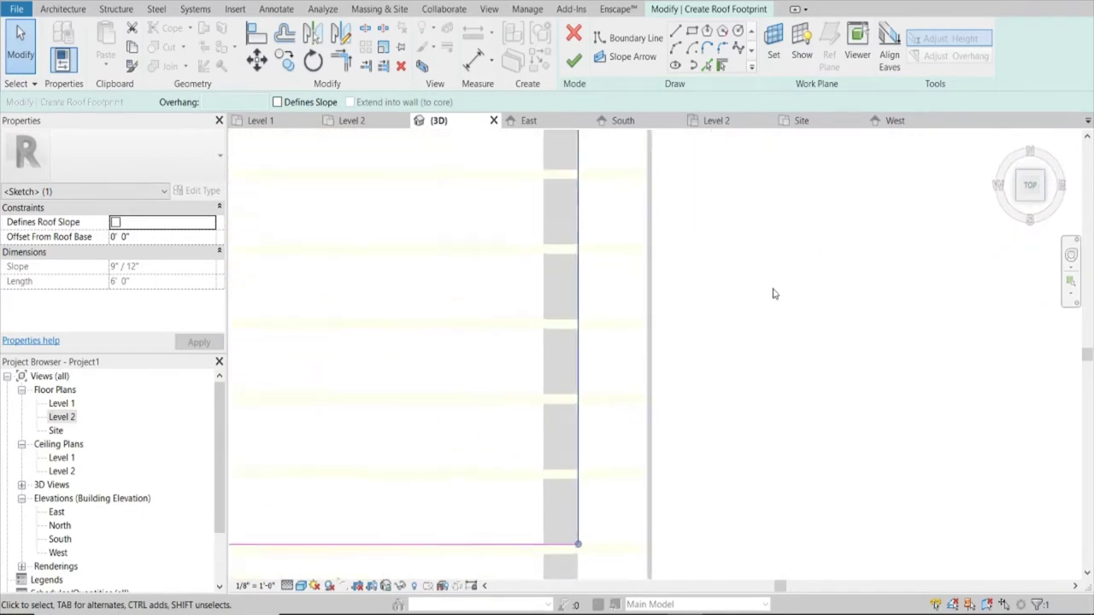
{"action": "scroll", "coordinate": [637, 254], "scroll_direction": "up", "scroll_amount": 3}
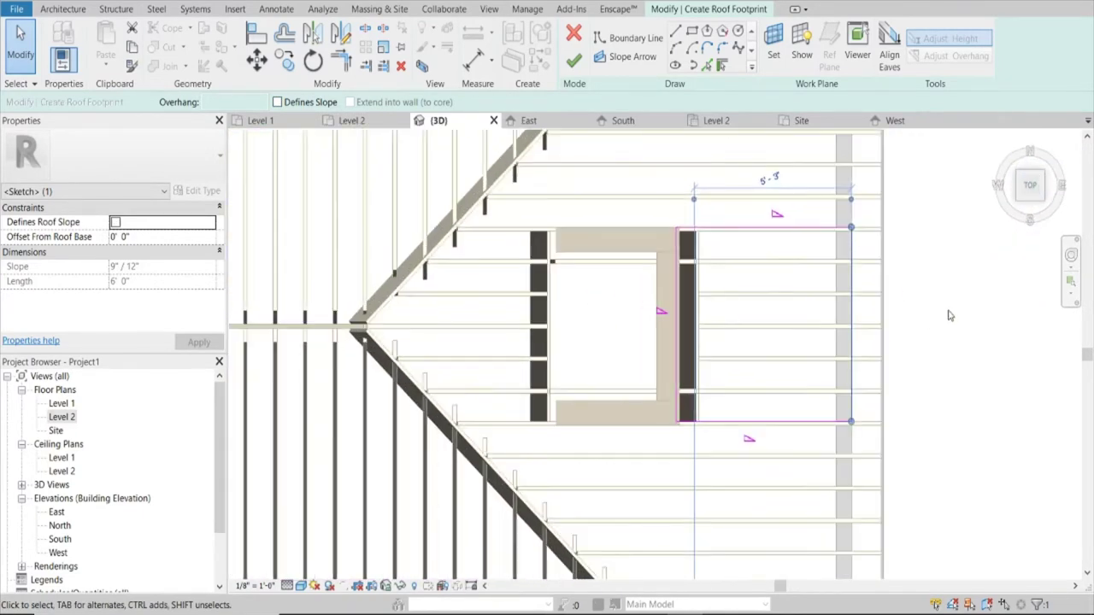
{"action": "left_click", "coordinate": [899, 327]}
{"action": "left_click", "coordinate": [675, 301]}
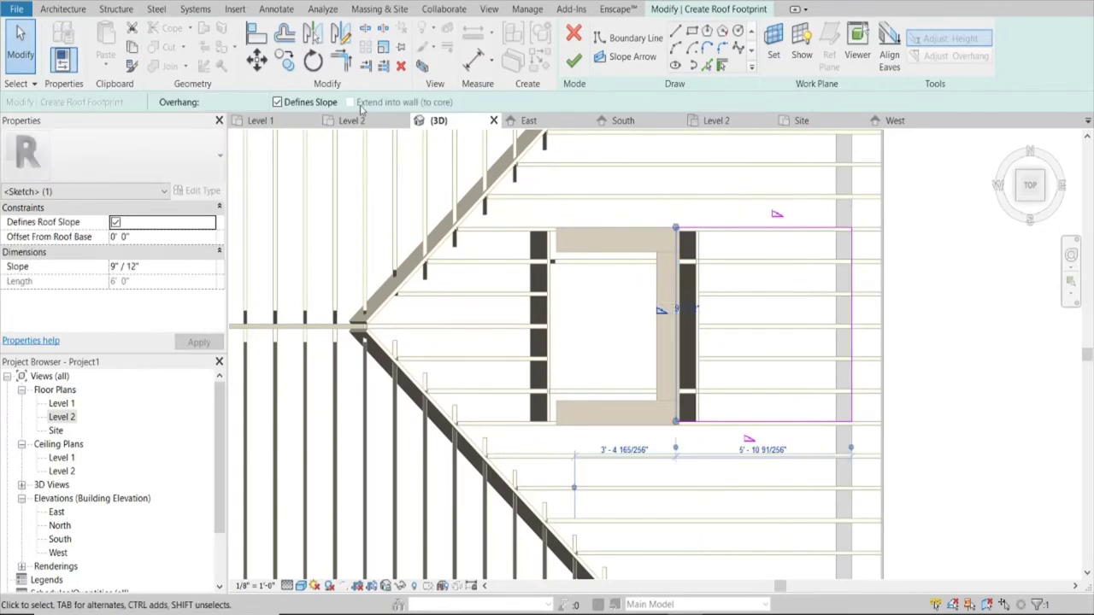
{"action": "left_click", "coordinate": [930, 320]}
{"action": "scroll", "coordinate": [786, 446], "scroll_direction": "up", "scroll_amount": 2}
Reposition the footprint's vertical edges inside the opening and finish the Generic 1" roof
{"action": "left_click", "coordinate": [786, 423]}
{"action": "scroll", "coordinate": [786, 447], "scroll_direction": "up", "scroll_amount": 2}
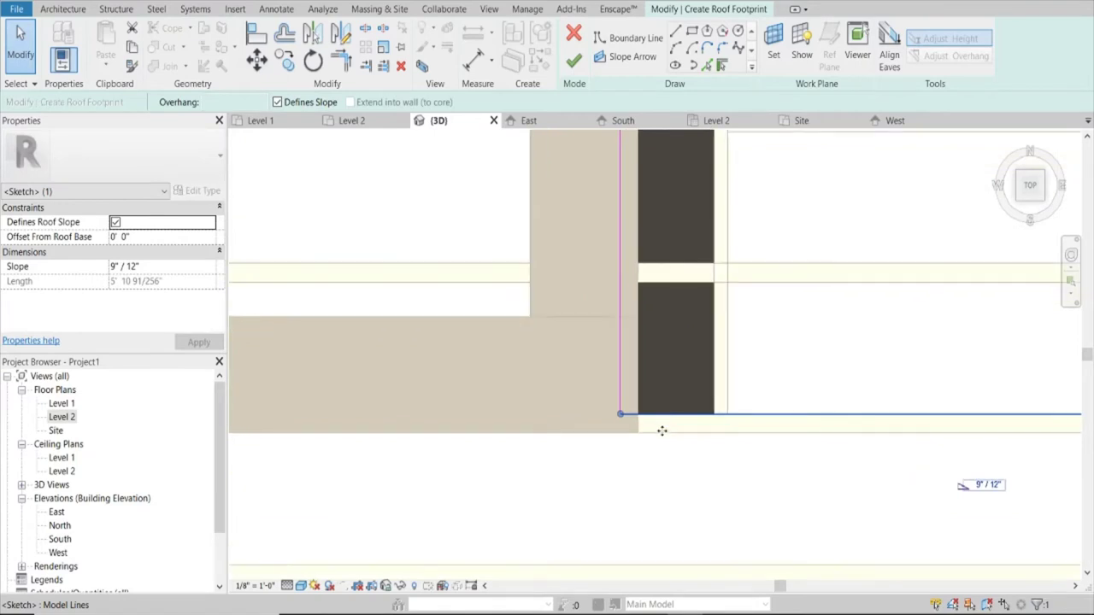
{"action": "scroll", "coordinate": [661, 440], "scroll_direction": "down", "scroll_amount": 2}
{"action": "scroll", "coordinate": [593, 405], "scroll_direction": "down", "scroll_amount": 2}
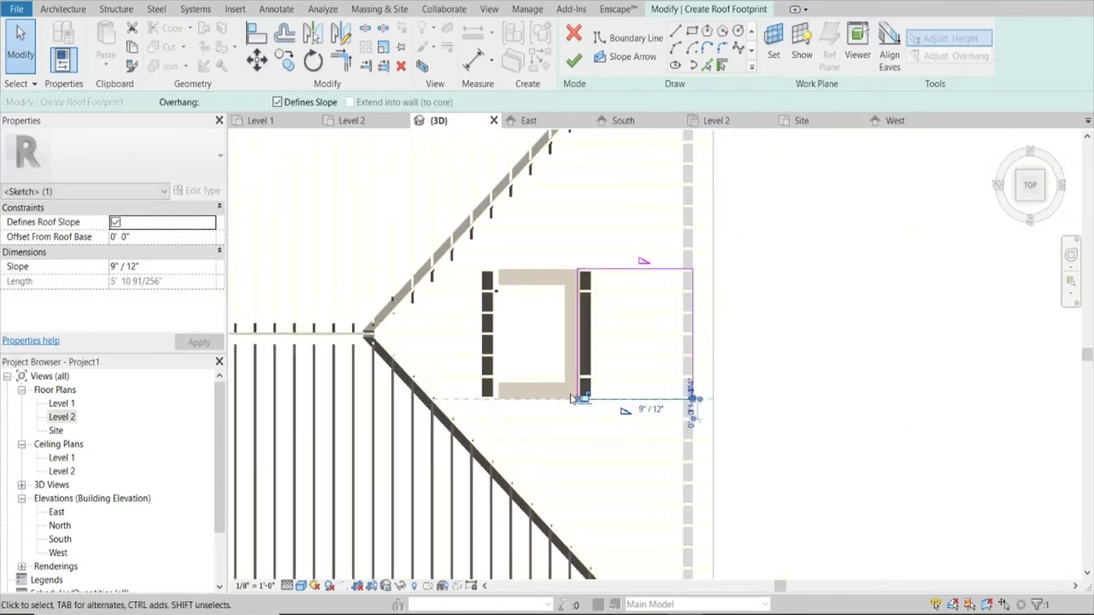
{"action": "scroll", "coordinate": [595, 356], "scroll_direction": "up", "scroll_amount": 1}
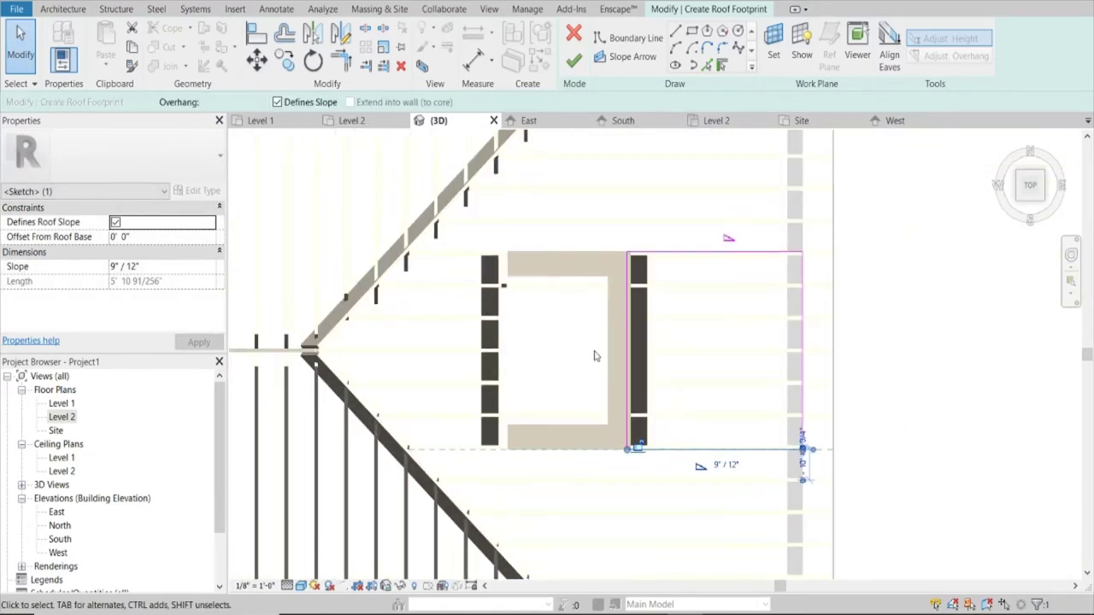
{"action": "left_click", "coordinate": [618, 313]}
{"action": "mouse_move", "coordinate": [618, 313]}
{"action": "left_mouse_down"}
{"action": "mouse_move", "coordinate": [477, 309]}
{"action": "mouse_move", "coordinate": [536, 313]}
{"action": "left_mouse_up"}
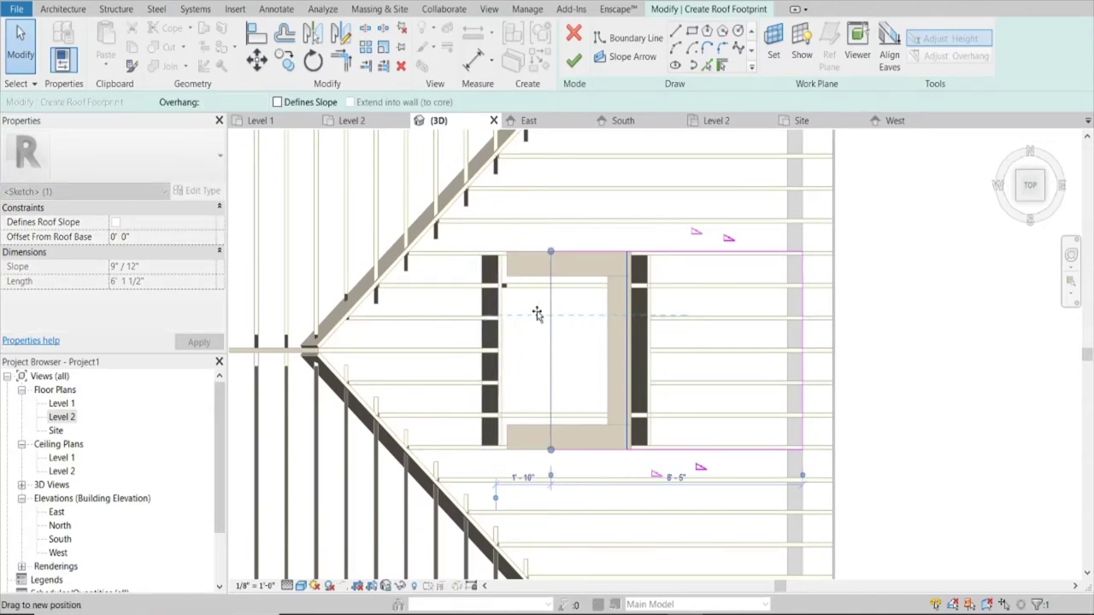
{"action": "left_click", "coordinate": [801, 321]}
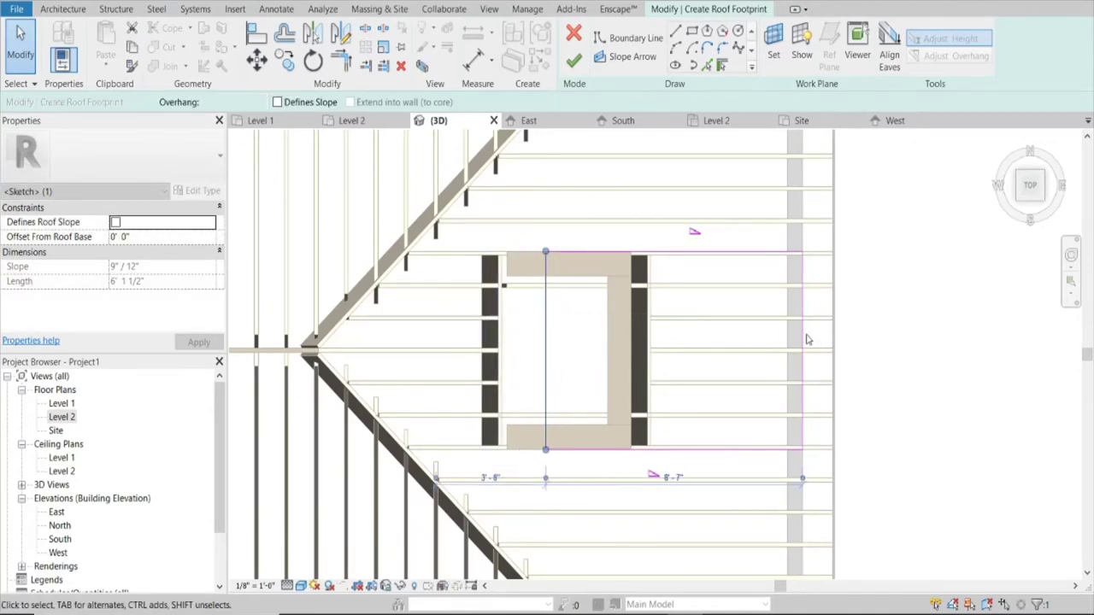
{"action": "mouse_move", "coordinate": [801, 320]}
{"action": "left_mouse_down"}
{"action": "mouse_move", "coordinate": [650, 324]}
{"action": "mouse_move", "coordinate": [676, 324]}
{"action": "left_mouse_up"}
{"action": "left_click", "coordinate": [915, 298]}
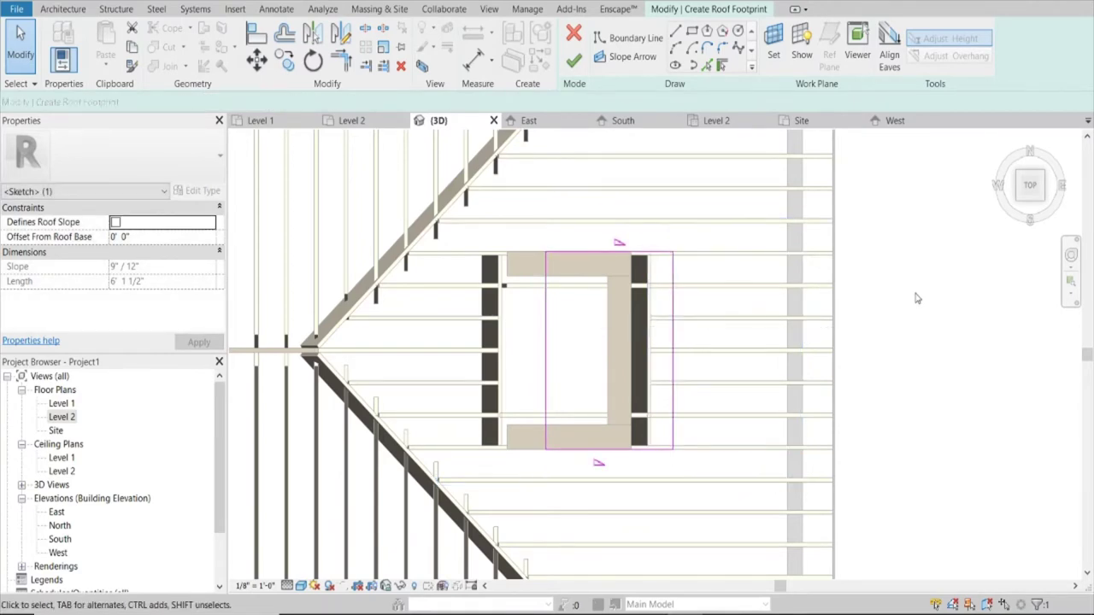
{"action": "left_click", "coordinate": [574, 60]}
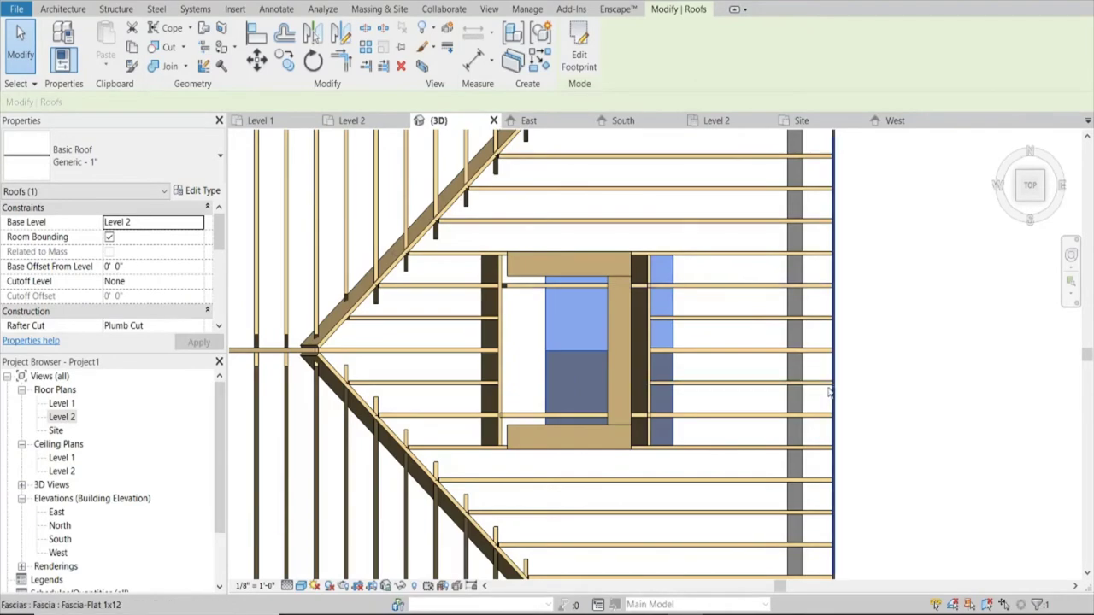
Orbit around the new roof and gable end, then return to the top view
{"action": "middle_click_drag", "start_coordinate": [828, 391], "coordinate": [547, 256], "text": "shift"}
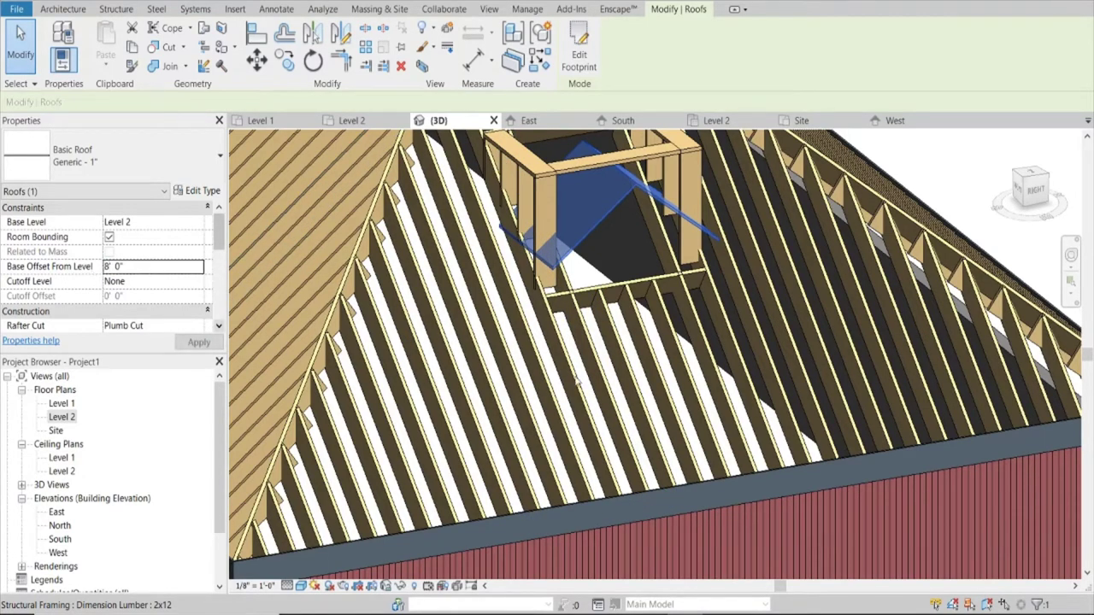
{"action": "mouse_move", "coordinate": [577, 381]}
{"action": "middle_mouse_down", "text": "shift"}
{"action": "mouse_move", "coordinate": [633, 249]}
{"action": "mouse_move", "coordinate": [659, 305]}
{"action": "mouse_move", "coordinate": [842, 474]}
{"action": "mouse_move", "coordinate": [733, 306]}
{"action": "middle_mouse_up", "text": "shift"}
{"action": "left_click", "coordinate": [1040, 173]}
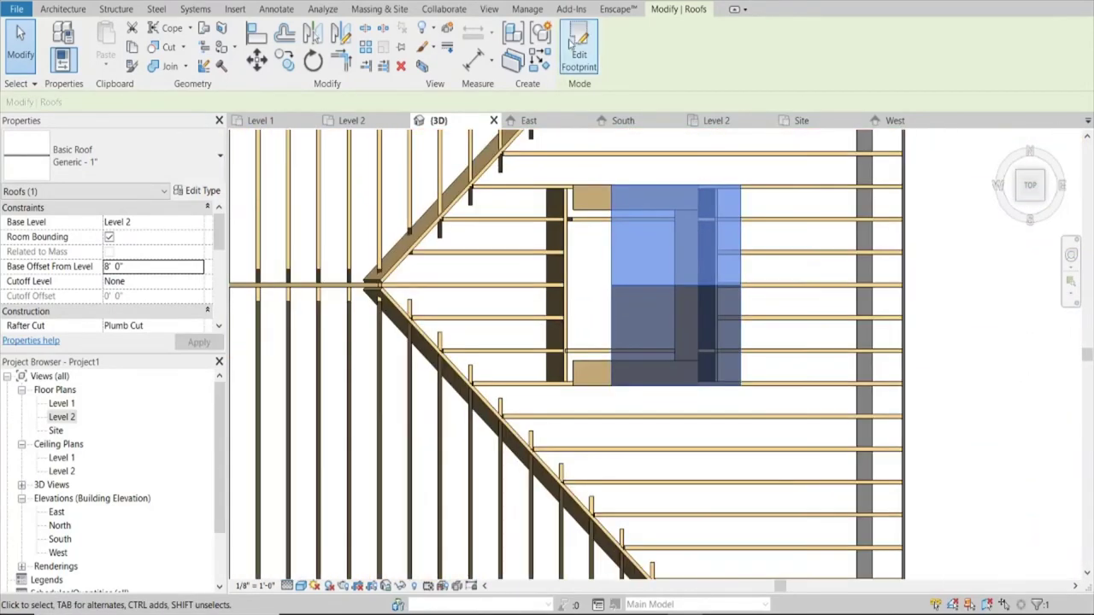
Edit the dormer roof footprint and move its top edge further up with MV
{"action": "double_click", "coordinate": [708, 189]}
{"action": "left_click", "coordinate": [711, 188]}
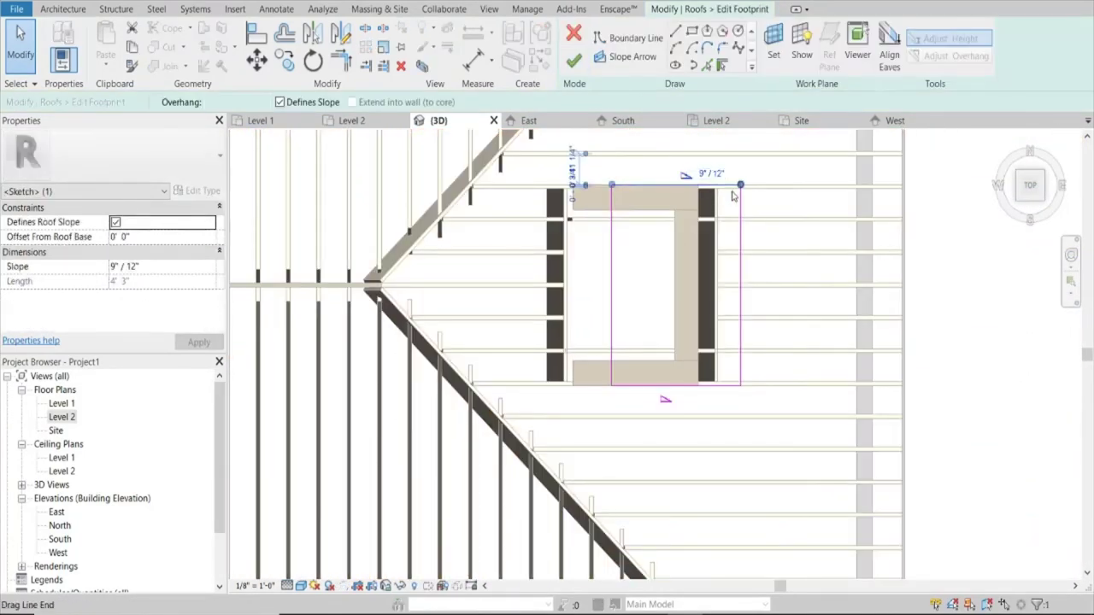
{"action": "key", "text": "m"}
{"action": "key", "text": "v"}
{"action": "left_click", "coordinate": [725, 185]}
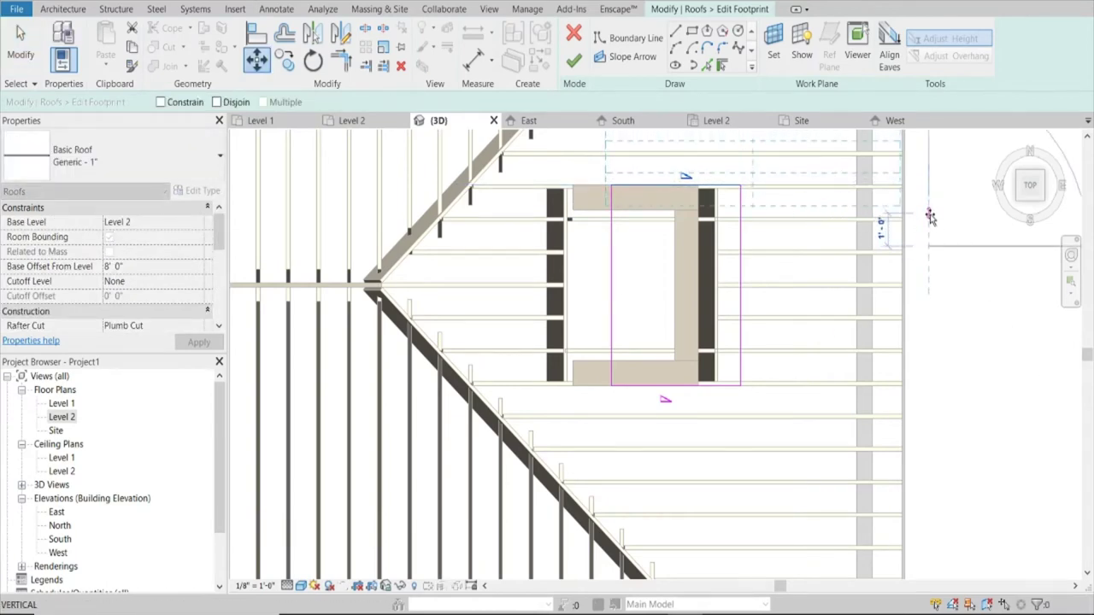
{"action": "left_click", "coordinate": [930, 217]}
Move the footprint's bottom edge further down and finish, forming the gable roof over the opening
{"action": "left_click", "coordinate": [713, 385]}
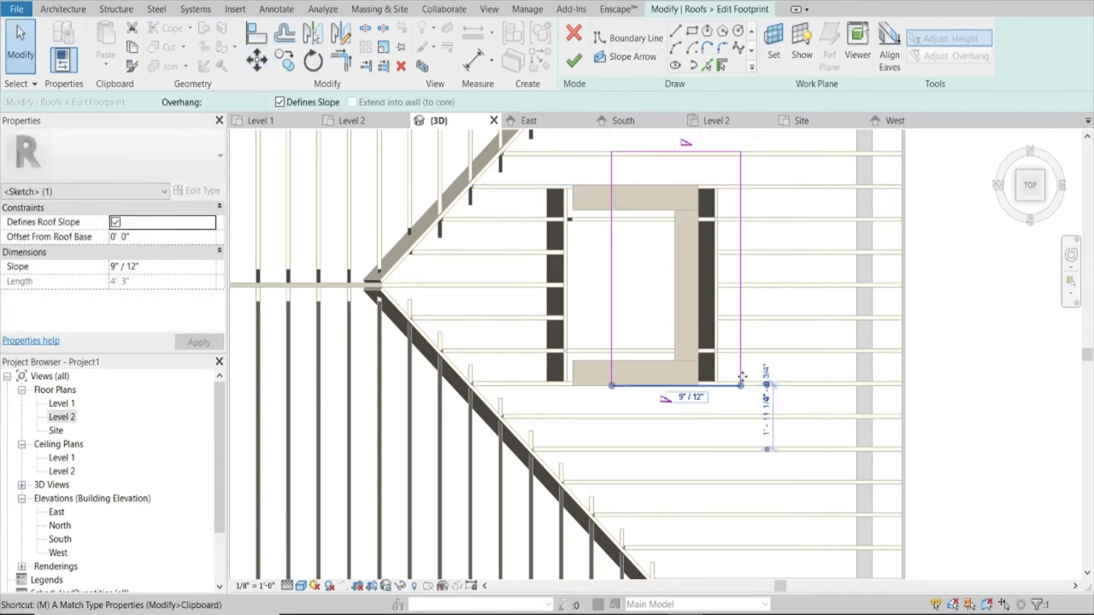
{"action": "key", "text": "m"}
{"action": "key", "text": "v"}
{"action": "left_click", "coordinate": [921, 294]}
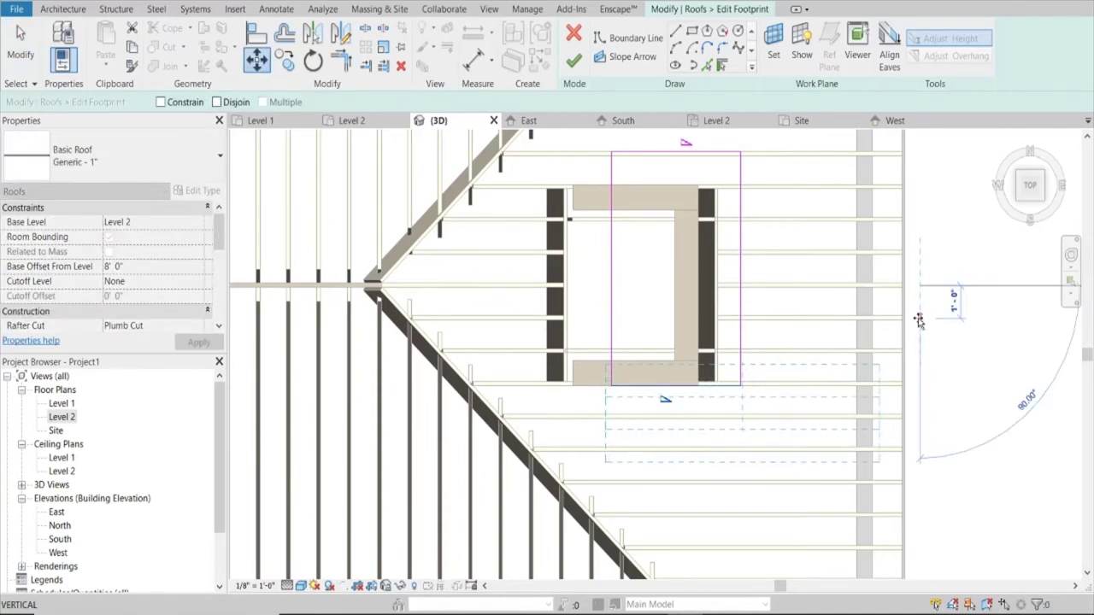
{"action": "left_click", "coordinate": [918, 320]}
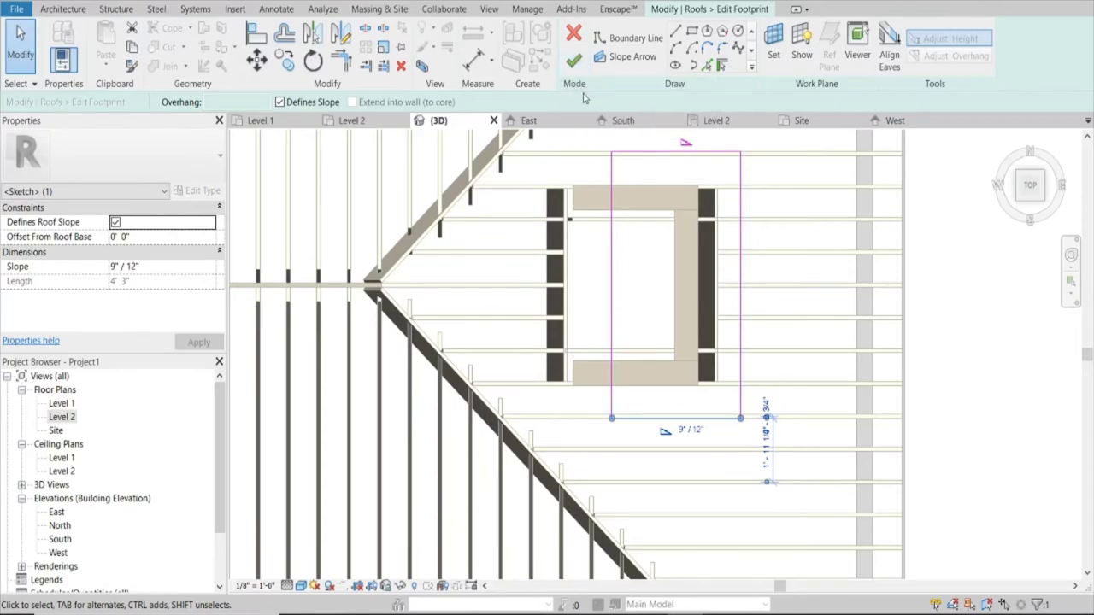
{"action": "left_click", "coordinate": [572, 61]}
{"action": "middle_click_drag", "start_coordinate": [827, 333], "coordinate": [692, 30], "text": "shift"}
{"action": "middle_click_drag", "start_coordinate": [594, 270], "coordinate": [631, 243], "text": "shift"}
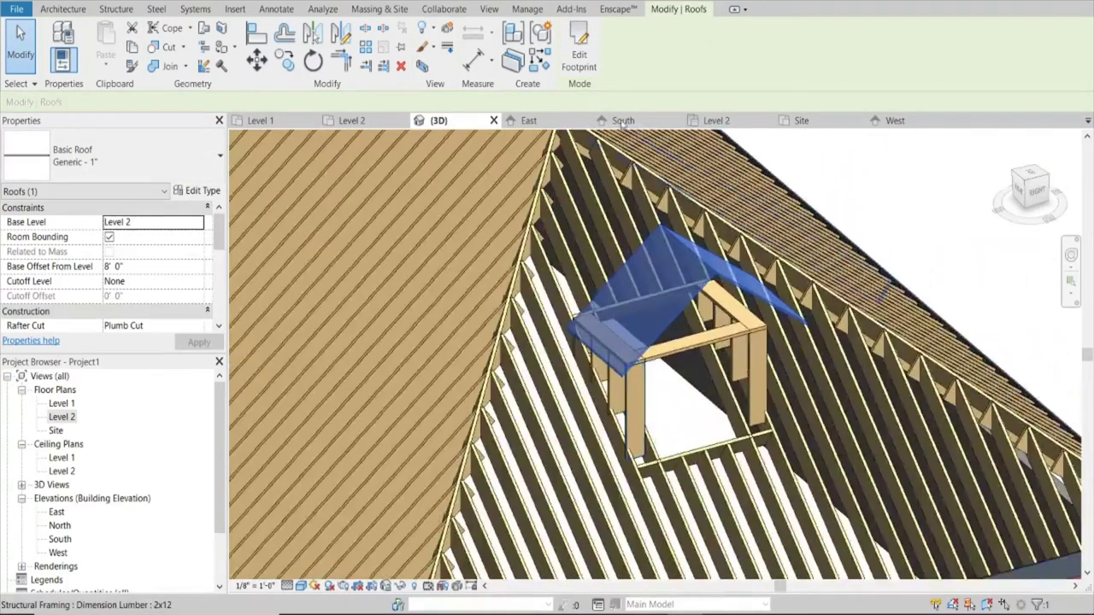
Extend one dormer footprint edge toward the main roof and finish the edit
{"action": "left_click", "coordinate": [580, 53]}
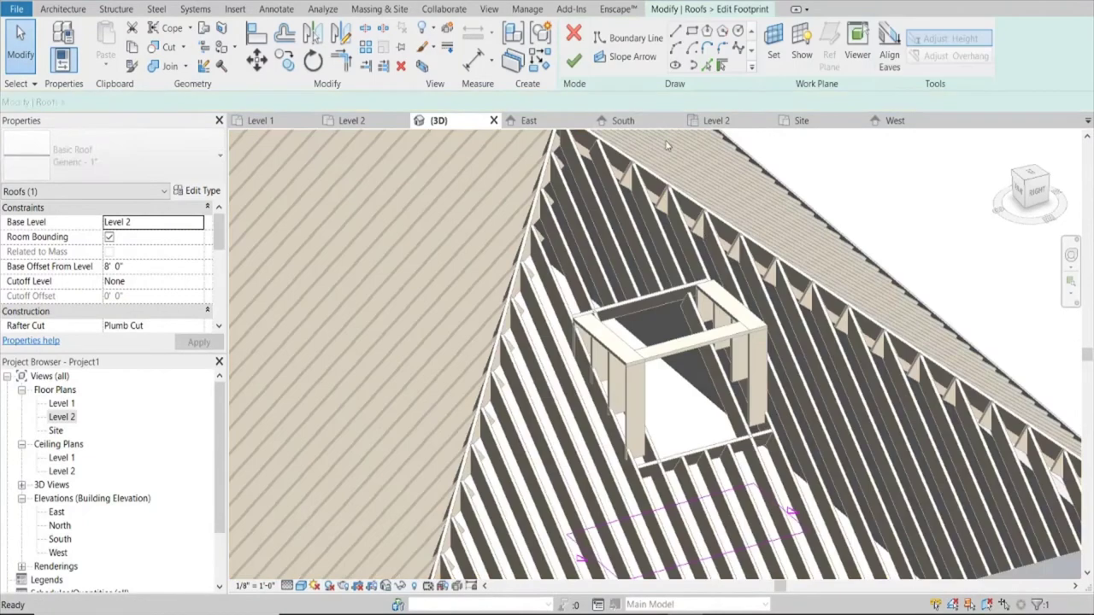
{"action": "left_click", "coordinate": [675, 502]}
{"action": "left_click_drag", "start_coordinate": [675, 503], "coordinate": [613, 447]}
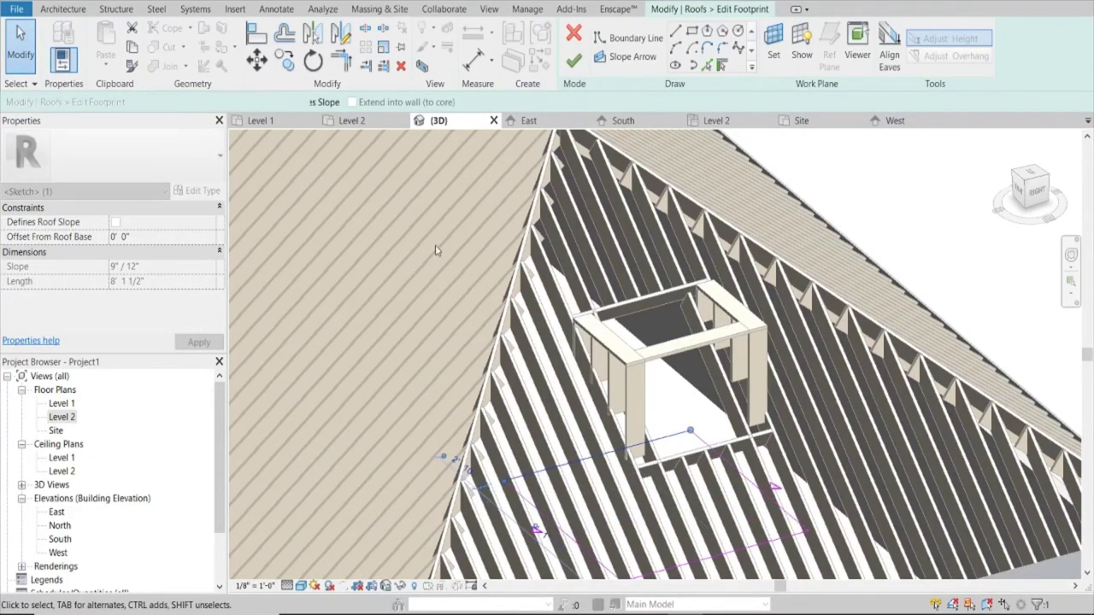
{"action": "left_click", "coordinate": [576, 75]}
View the model from the Right side and zoom in on the dormer roof
{"action": "left_click", "coordinate": [868, 178]}
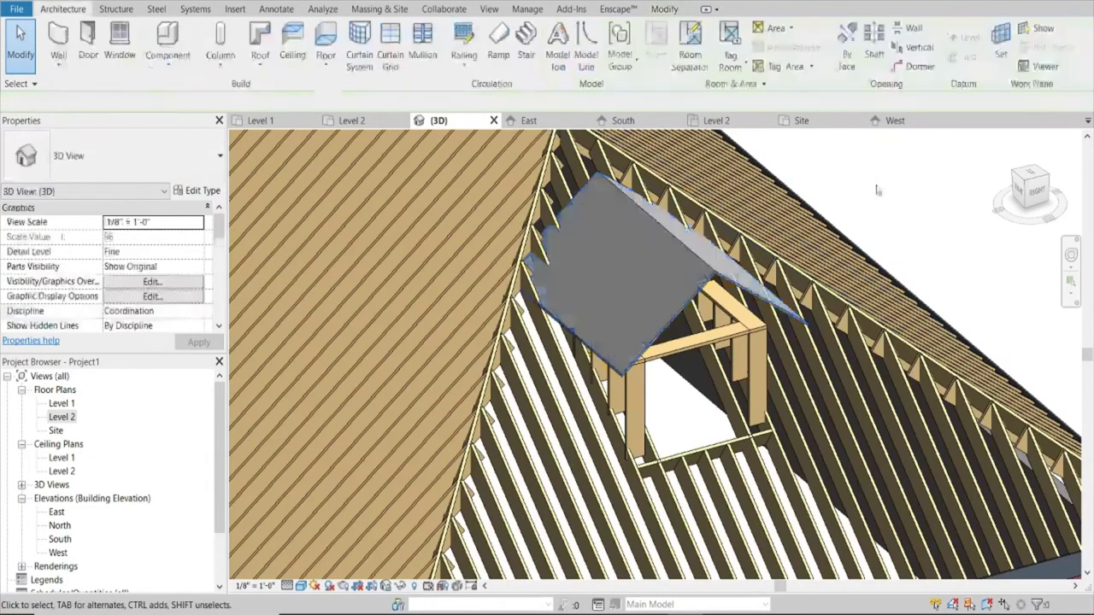
{"action": "middle_click_drag", "start_coordinate": [879, 190], "coordinate": [869, 203], "text": "shift"}
{"action": "left_click", "coordinate": [1028, 201]}
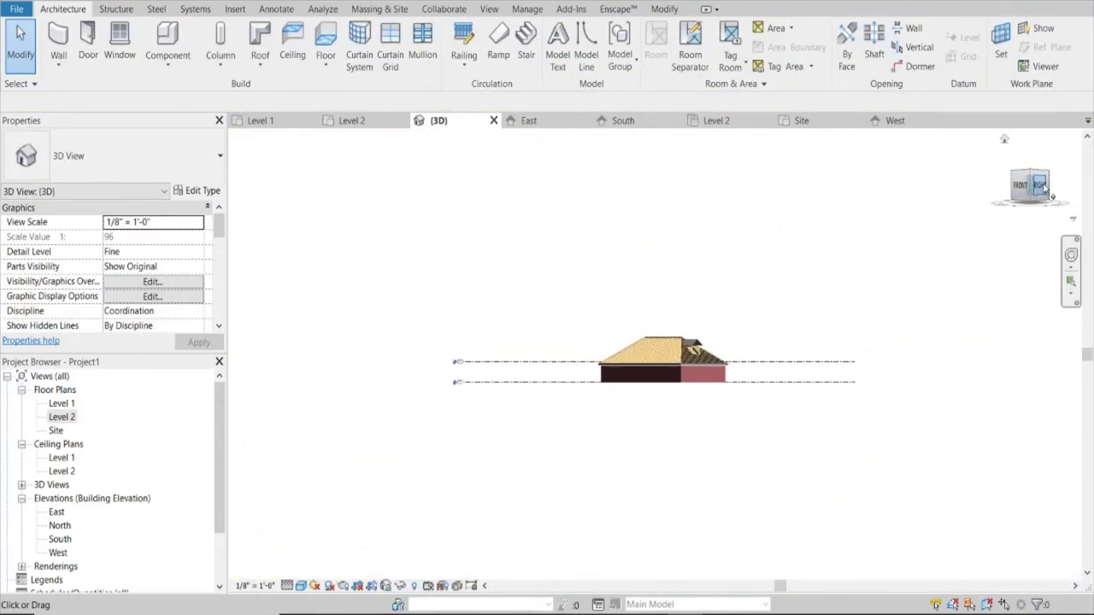
{"action": "scroll", "coordinate": [686, 396], "scroll_direction": "up", "scroll_amount": 2}
{"action": "scroll", "coordinate": [679, 419], "scroll_direction": "up", "scroll_amount": 4}
{"action": "scroll", "coordinate": [671, 453], "scroll_direction": "up", "scroll_amount": 2}
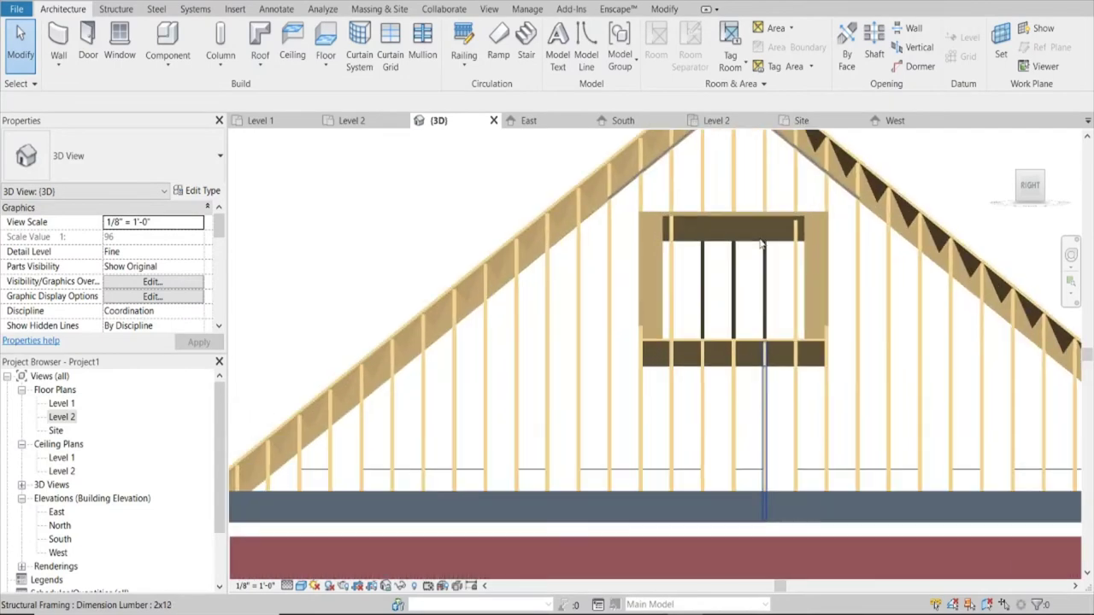
{"action": "scroll", "coordinate": [667, 470], "scroll_direction": "down", "scroll_amount": 5}
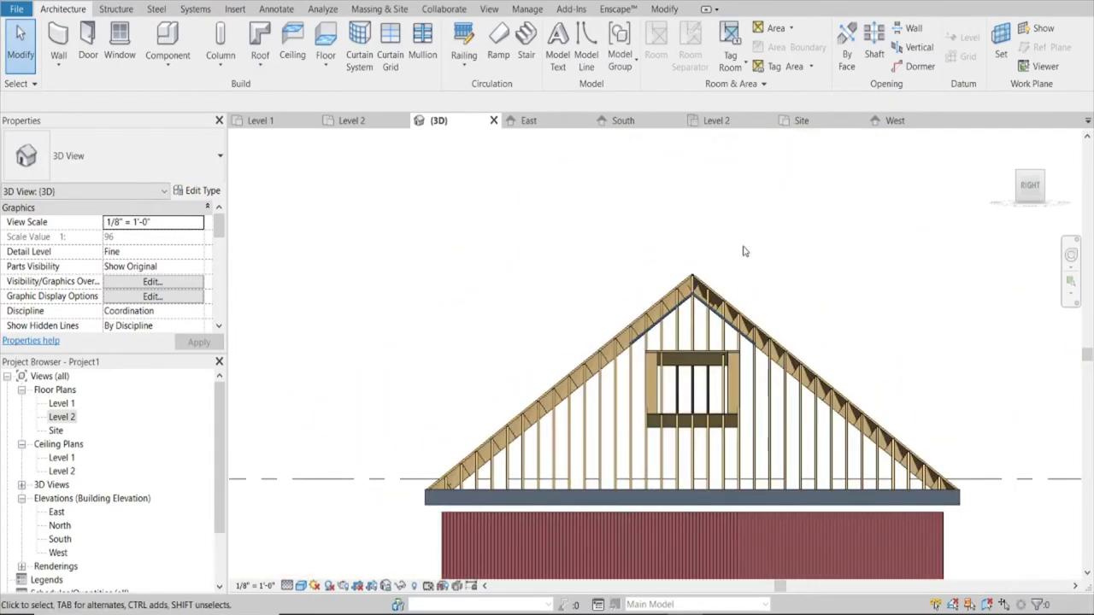
{"action": "scroll", "coordinate": [683, 333], "scroll_direction": "up", "scroll_amount": 3}
Select the dormer roof and move it down onto the framing with MV
{"action": "left_click", "coordinate": [711, 265]}
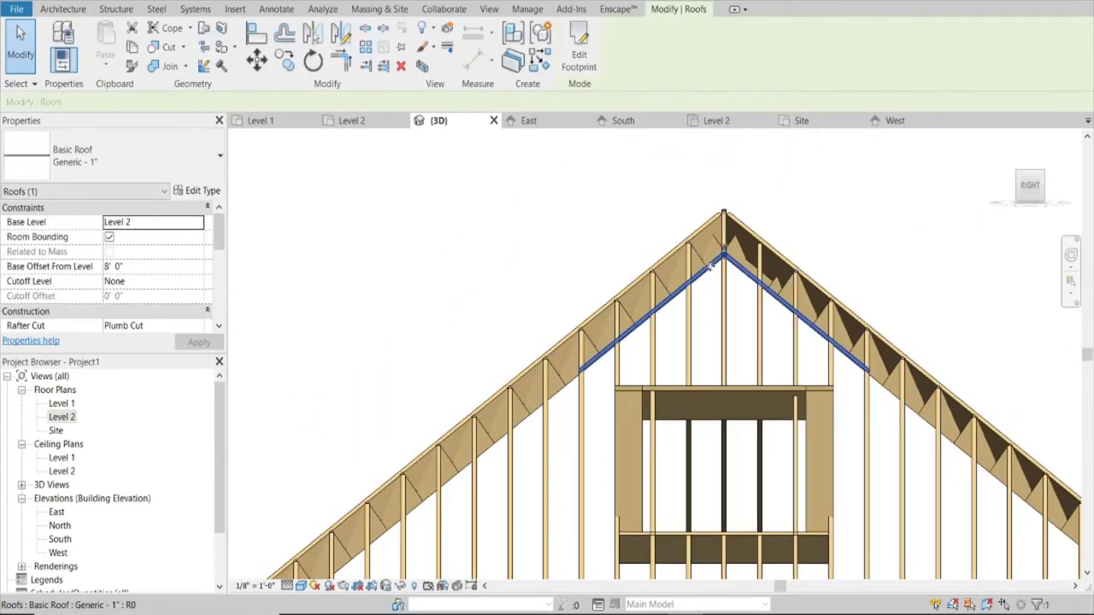
{"action": "scroll", "coordinate": [615, 389], "scroll_direction": "up", "scroll_amount": 2}
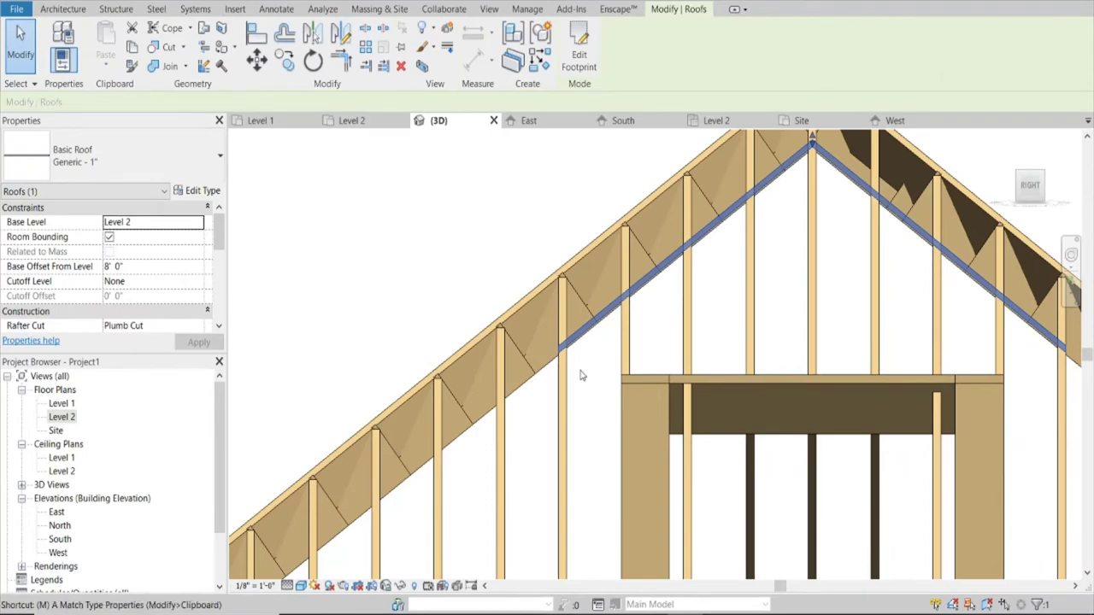
{"action": "key", "text": "m"}
{"action": "key", "text": "v"}
{"action": "scroll", "coordinate": [637, 287], "scroll_direction": "up", "scroll_amount": 2}
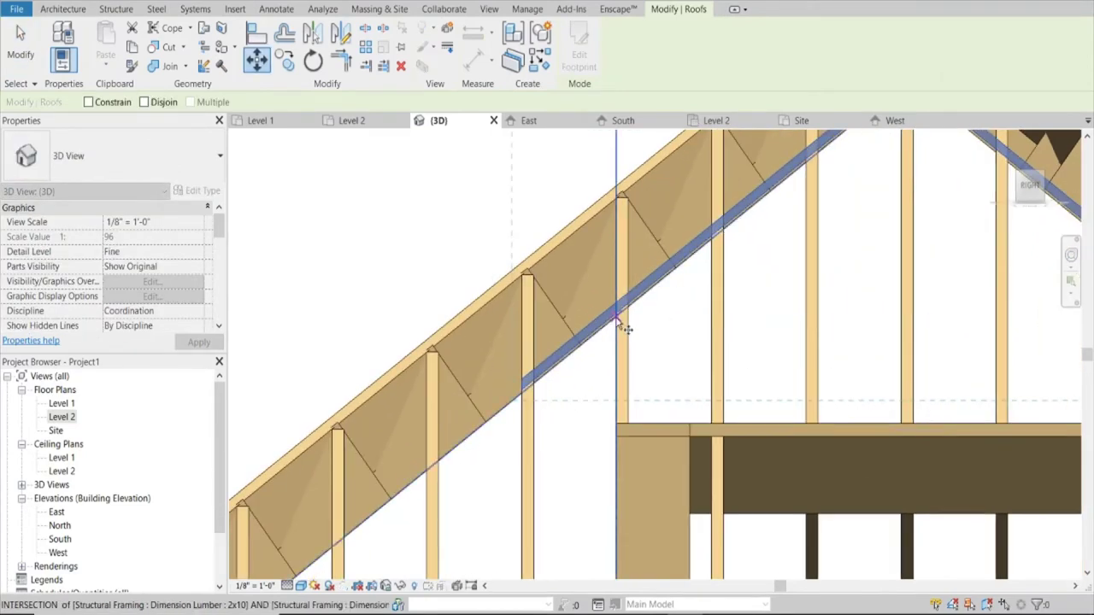
{"action": "left_click", "coordinate": [667, 274]}
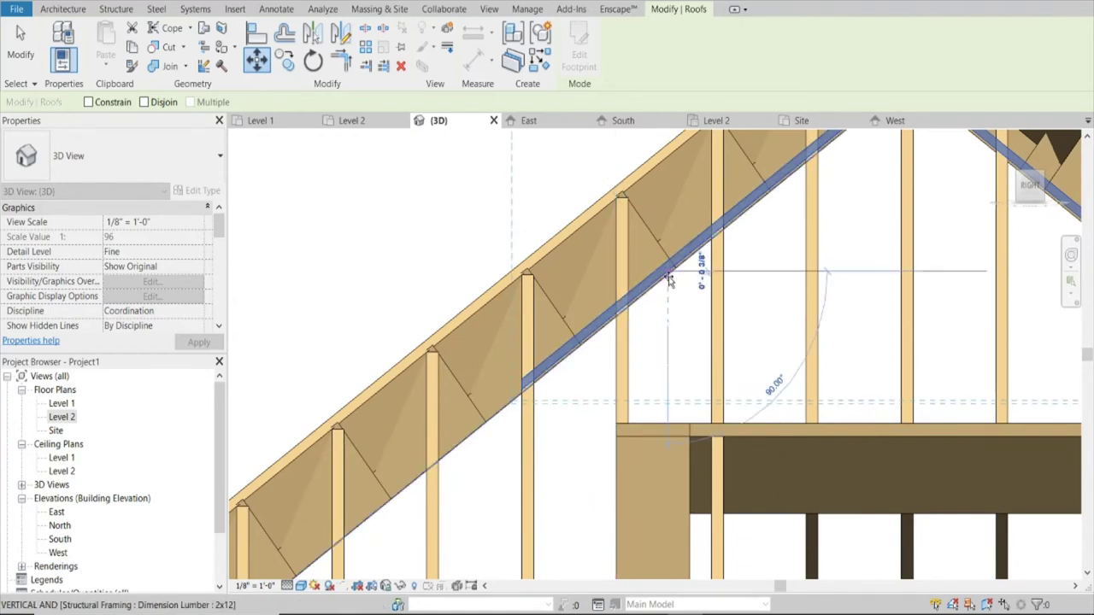
{"action": "left_click", "coordinate": [666, 342]}
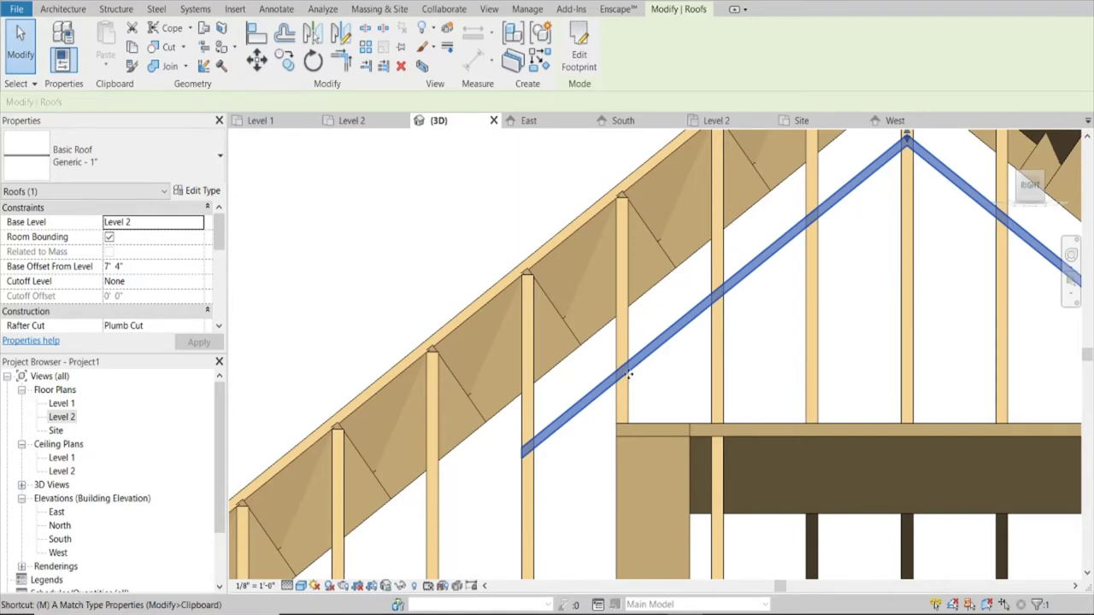
Move the roof down again from the stud/roof intersection to a 6' 11 13/256" base offset
{"action": "key", "text": "m"}
{"action": "key", "text": "v"}
{"action": "scroll", "coordinate": [628, 401], "scroll_direction": "up", "scroll_amount": 3}
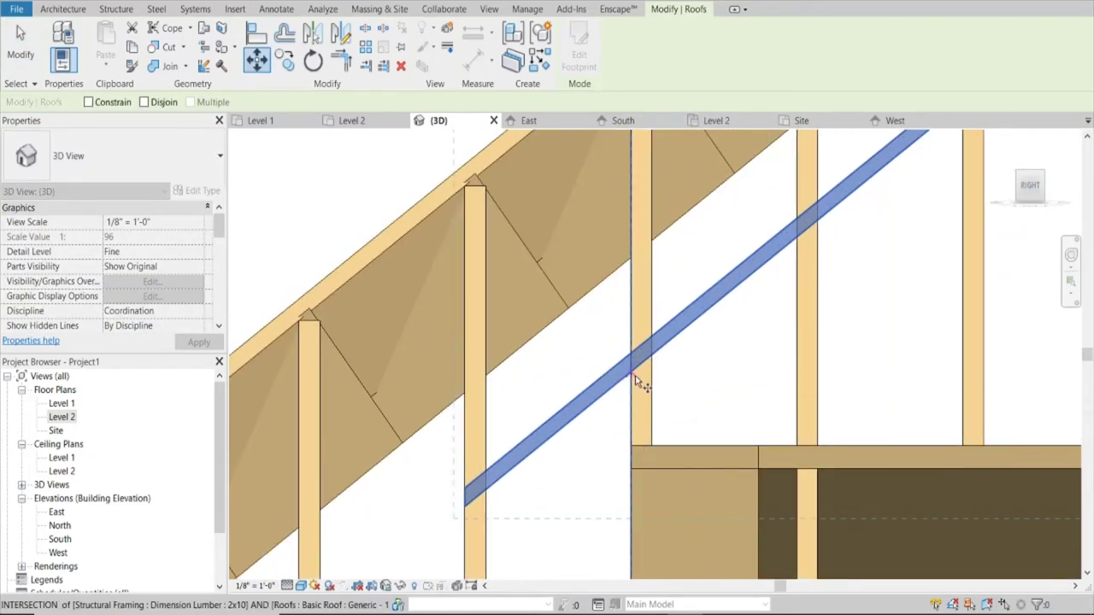
{"action": "left_click", "coordinate": [632, 373]}
{"action": "left_click", "coordinate": [633, 445]}
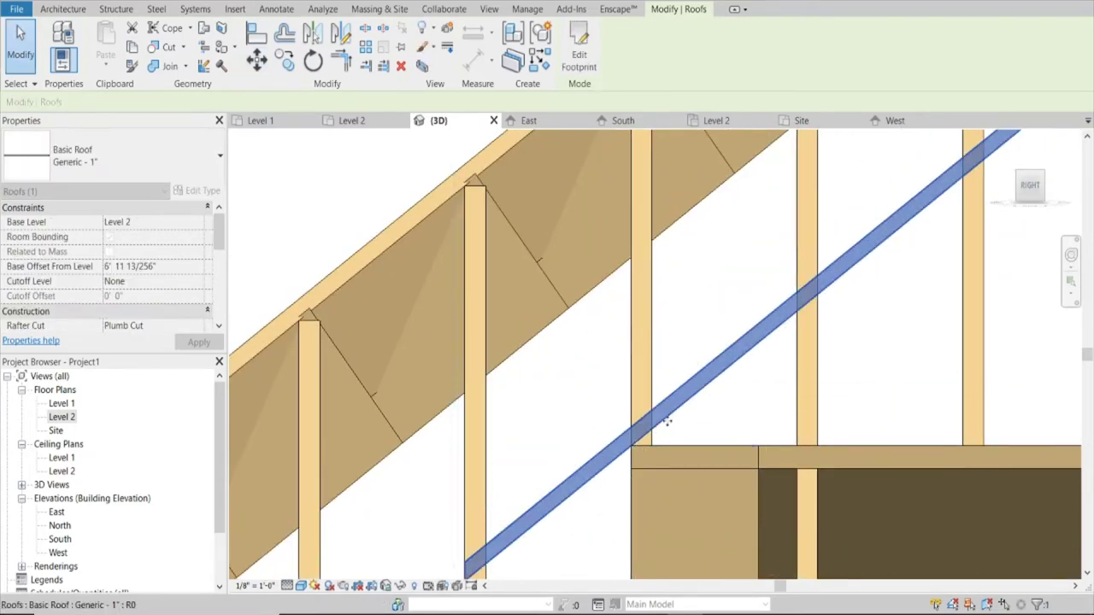
{"action": "scroll", "coordinate": [709, 359], "scroll_direction": "down", "scroll_amount": 3}
{"action": "key", "text": "Escape"}
{"action": "mouse_move", "coordinate": [697, 337]}
{"action": "middle_mouse_down", "text": "shift"}
{"action": "mouse_move", "coordinate": [716, 382]}
{"action": "mouse_move", "coordinate": [846, 466]}
{"action": "middle_mouse_up", "text": "shift"}
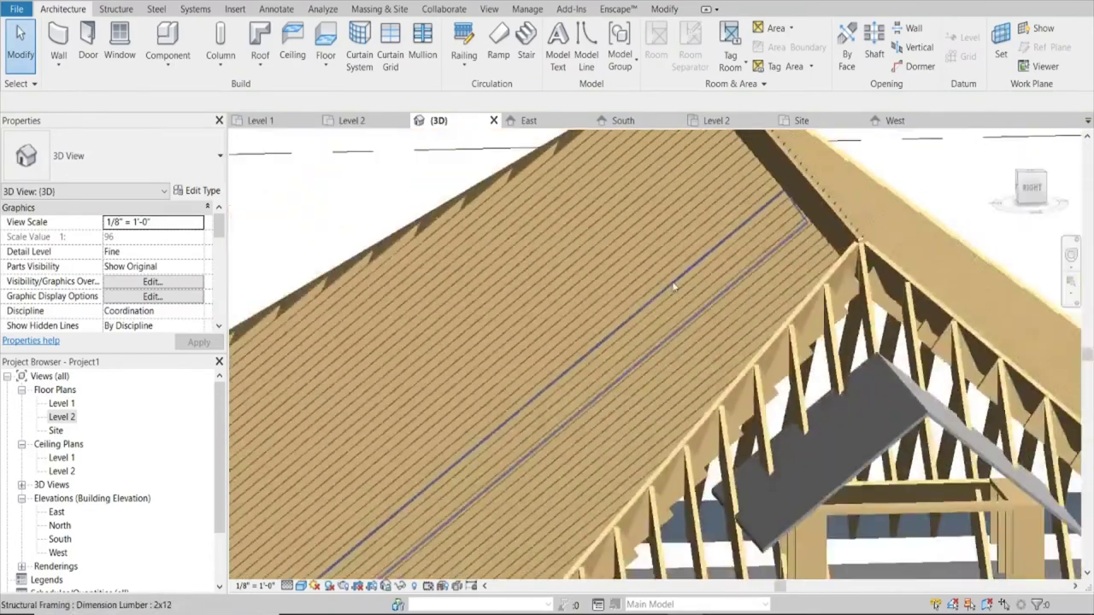
Override the dormer roof's graphics in this view with 20 surface transparency
{"action": "scroll", "coordinate": [846, 466], "scroll_direction": "down", "scroll_amount": 2}
{"action": "scroll", "coordinate": [846, 466], "scroll_direction": "up", "scroll_amount": 3}
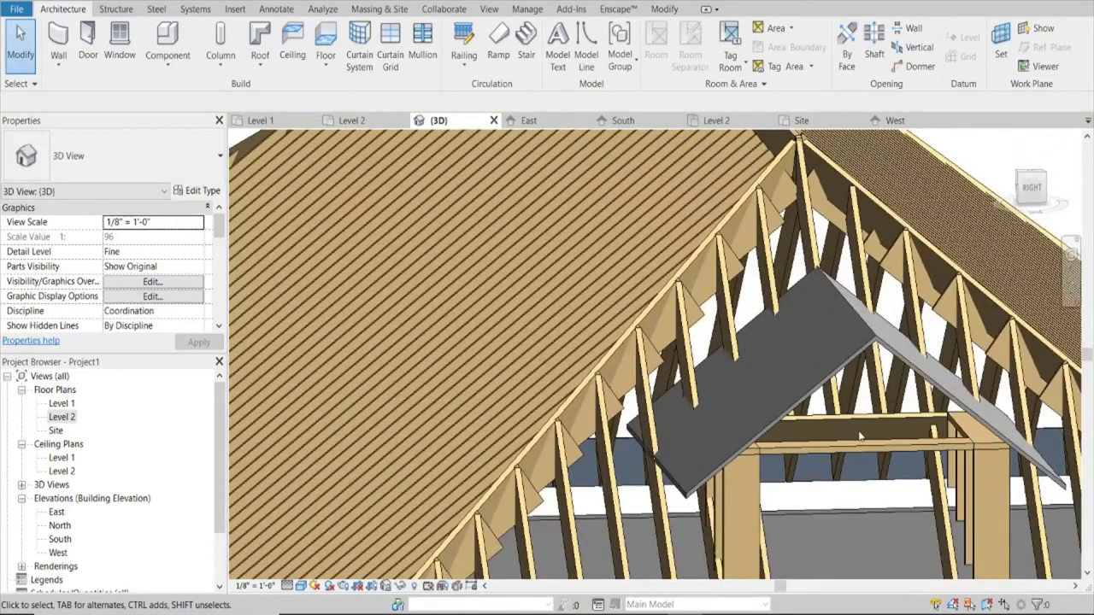
{"action": "scroll", "coordinate": [860, 437], "scroll_direction": "down", "scroll_amount": 2}
{"action": "mouse_move", "coordinate": [859, 436]}
{"action": "middle_mouse_down", "text": "shift"}
{"action": "mouse_move", "coordinate": [822, 343]}
{"action": "mouse_move", "coordinate": [809, 352]}
{"action": "mouse_move", "coordinate": [615, 288]}
{"action": "mouse_move", "coordinate": [640, 313]}
{"action": "middle_mouse_up", "text": "shift"}
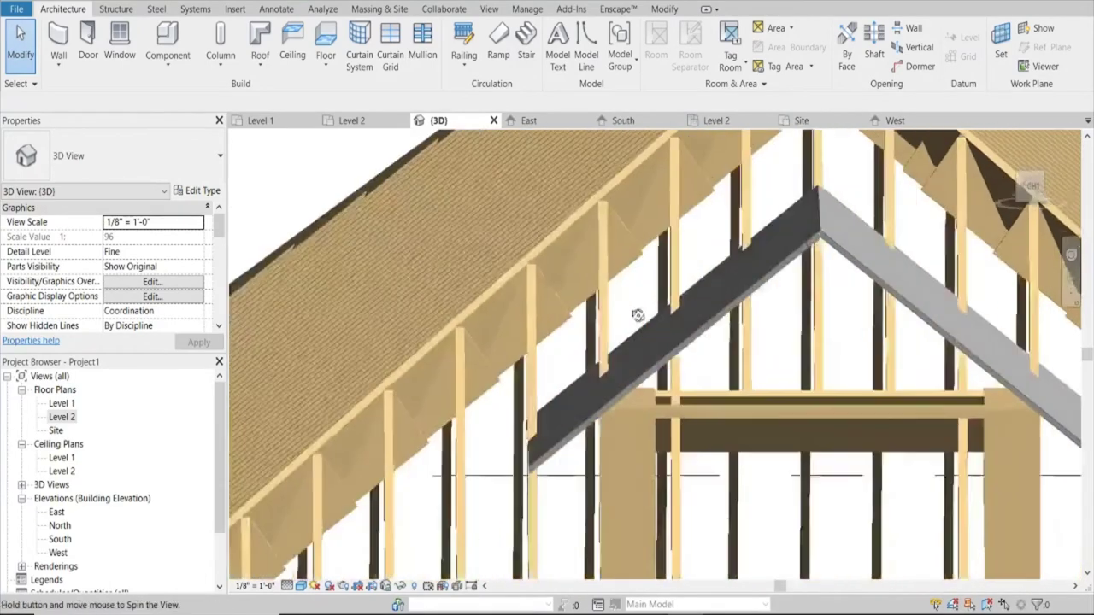
{"action": "scroll", "coordinate": [969, 353], "scroll_direction": "up", "scroll_amount": 3}
{"action": "scroll", "coordinate": [969, 353], "scroll_direction": "up", "scroll_amount": 2}
{"action": "left_click", "coordinate": [969, 353]}
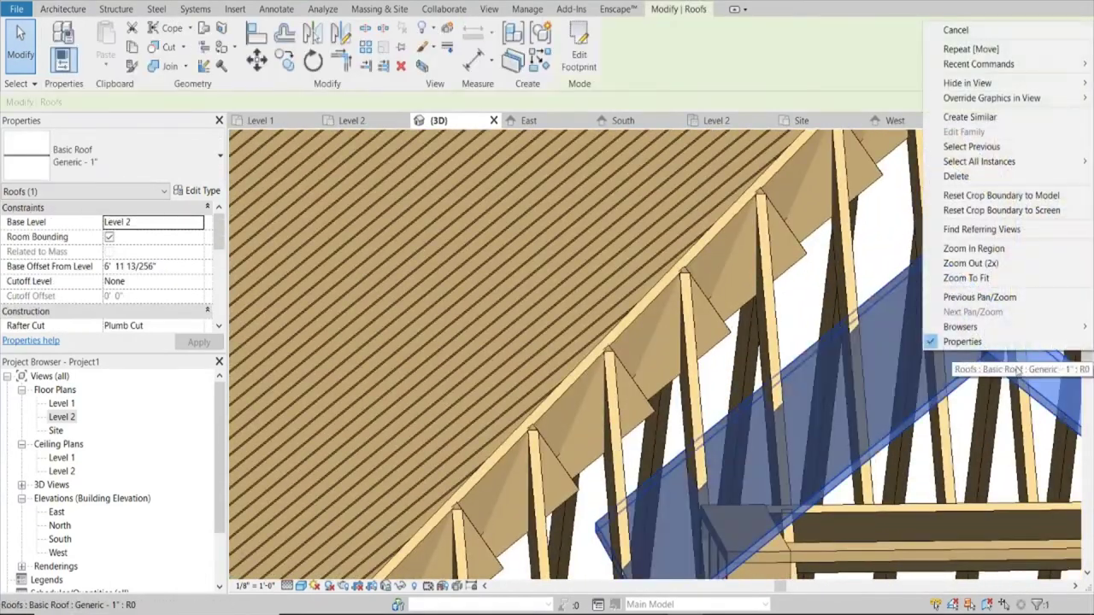
{"action": "right_click", "coordinate": [980, 350]}
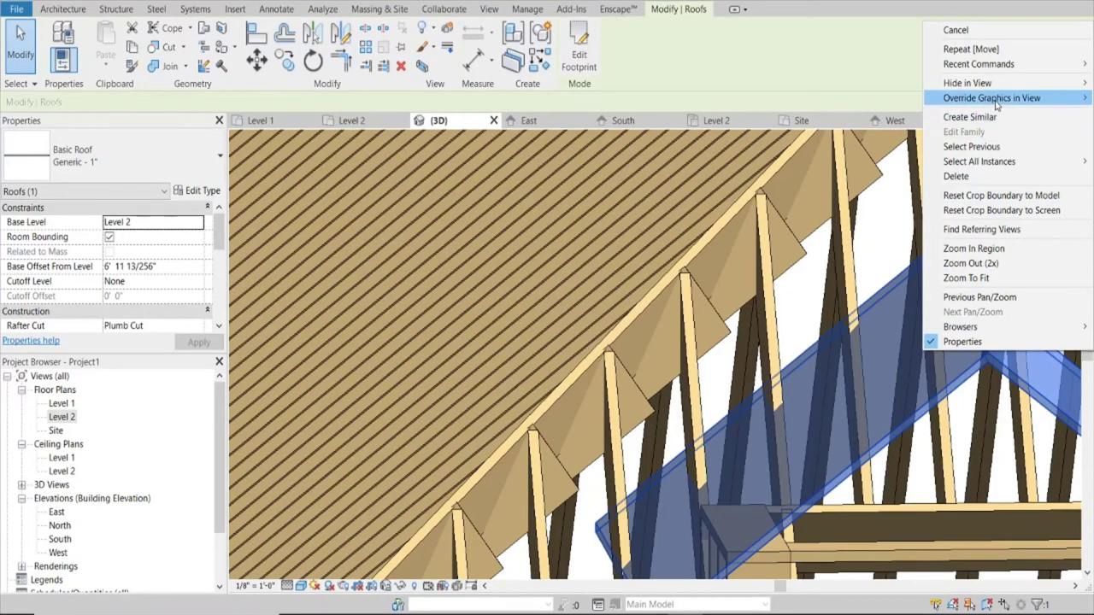
{"action": "mouse_move", "coordinate": [991, 98]}
{"action": "left_click", "coordinate": [898, 99]}
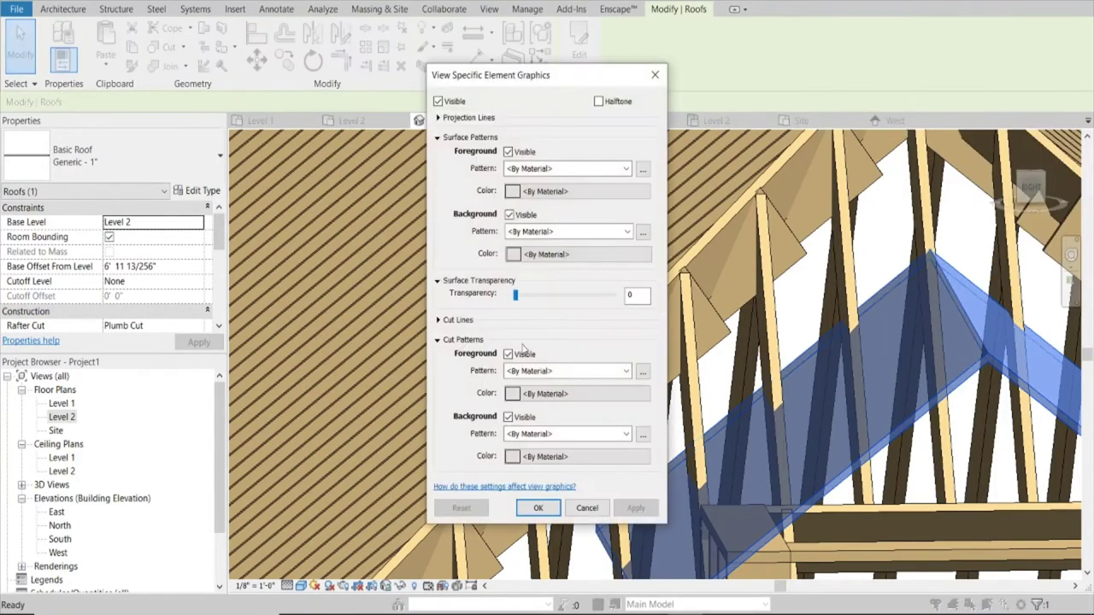
{"action": "left_click", "coordinate": [539, 510]}
{"action": "scroll", "coordinate": [854, 256], "scroll_direction": "down", "scroll_amount": 3}
{"action": "left_click", "coordinate": [933, 173]}
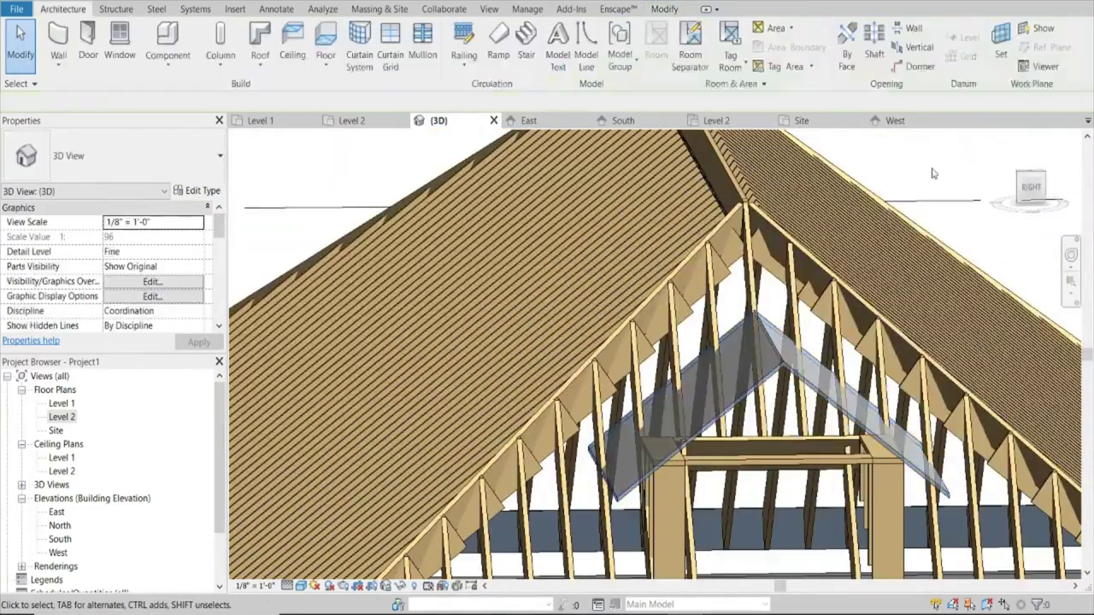
Start a Structure Beam System with its work plane set to the dormer roof face
{"action": "scroll", "coordinate": [519, 277], "scroll_direction": "down", "scroll_amount": 2}
{"action": "scroll", "coordinate": [519, 278], "scroll_direction": "down", "scroll_amount": 2}
{"action": "scroll", "coordinate": [519, 278], "scroll_direction": "down", "scroll_amount": 2}
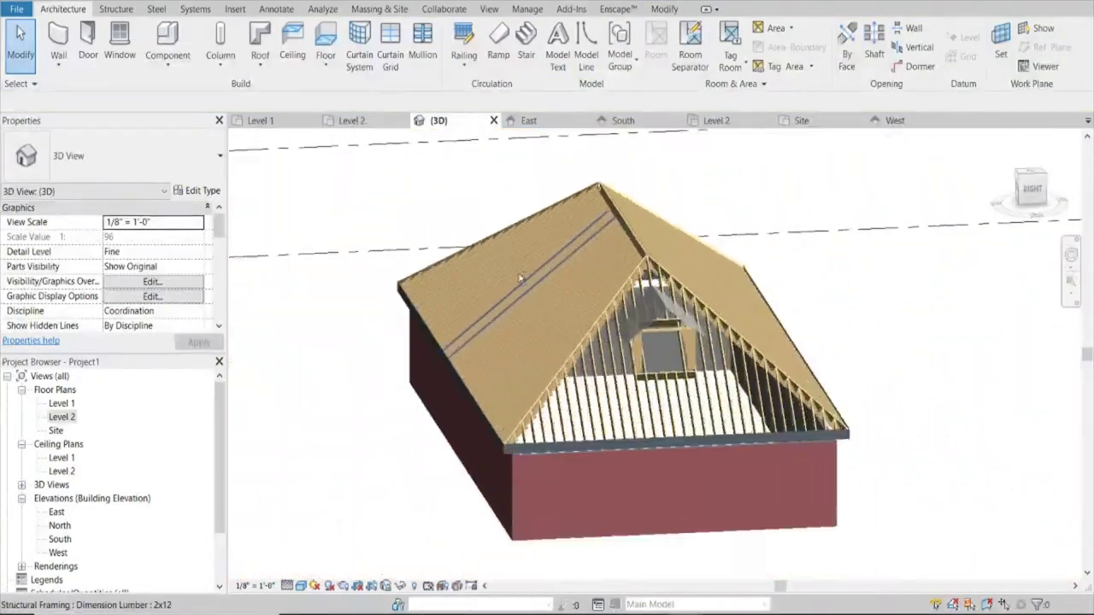
{"action": "scroll", "coordinate": [567, 386], "scroll_direction": "up", "scroll_amount": 1}
{"action": "scroll", "coordinate": [567, 385], "scroll_direction": "up", "scroll_amount": 3}
{"action": "scroll", "coordinate": [666, 325], "scroll_direction": "up", "scroll_amount": 2}
{"action": "scroll", "coordinate": [692, 295], "scroll_direction": "up", "scroll_amount": 1}
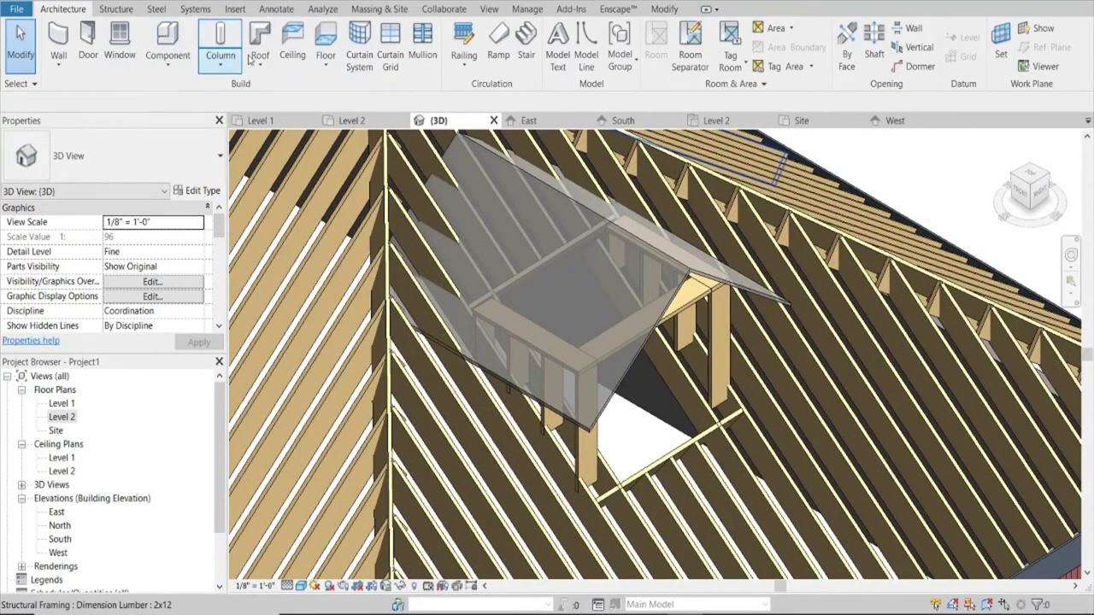
{"action": "left_click", "coordinate": [116, 11]}
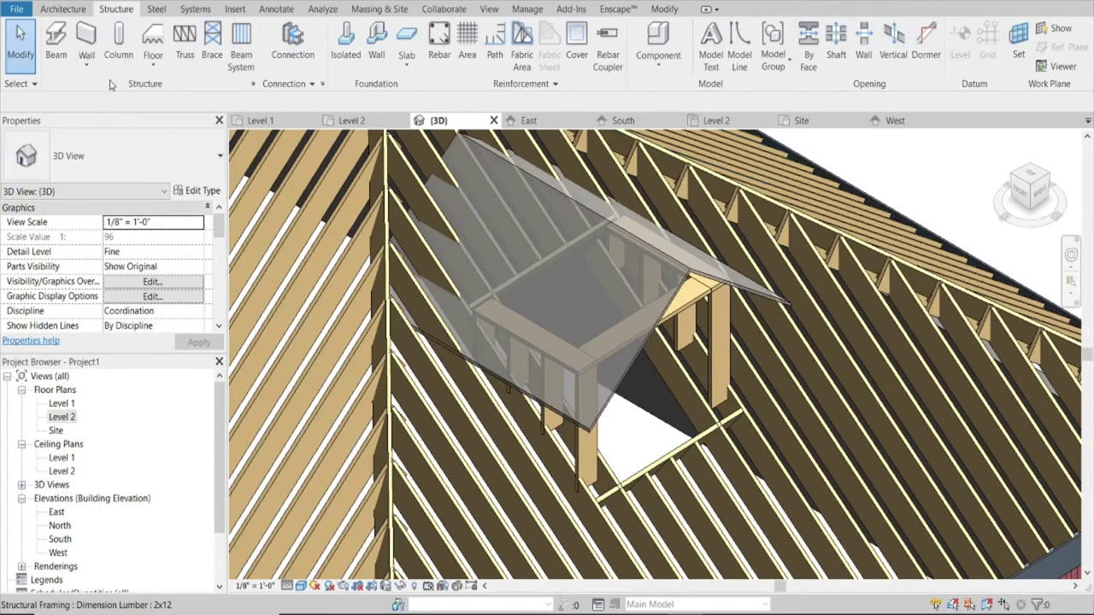
{"action": "left_click", "coordinate": [237, 41]}
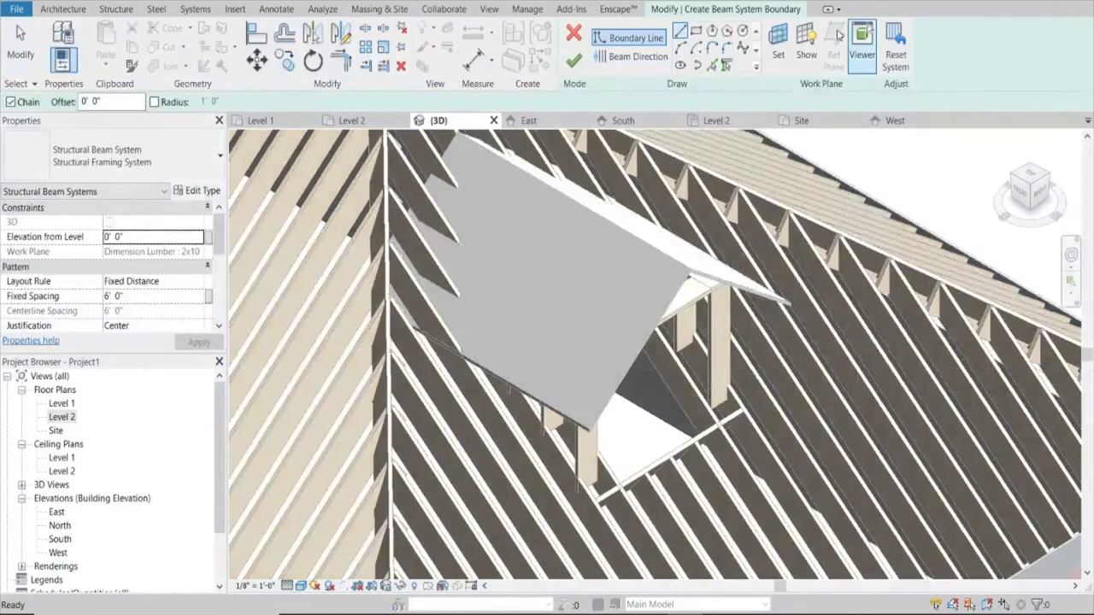
{"action": "left_click", "coordinate": [778, 41]}
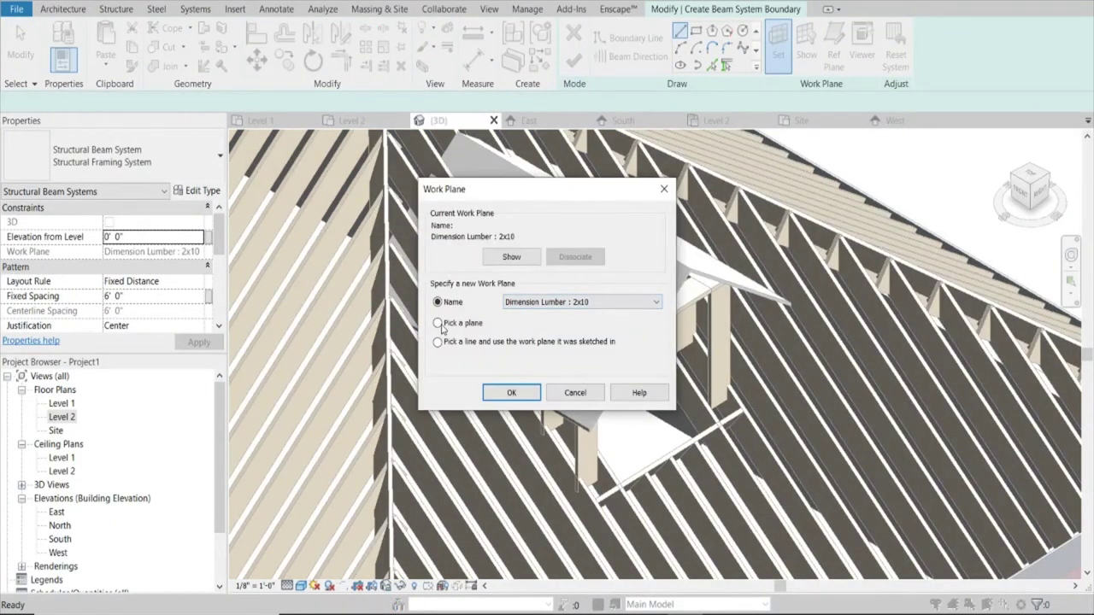
{"action": "left_click", "coordinate": [516, 395]}
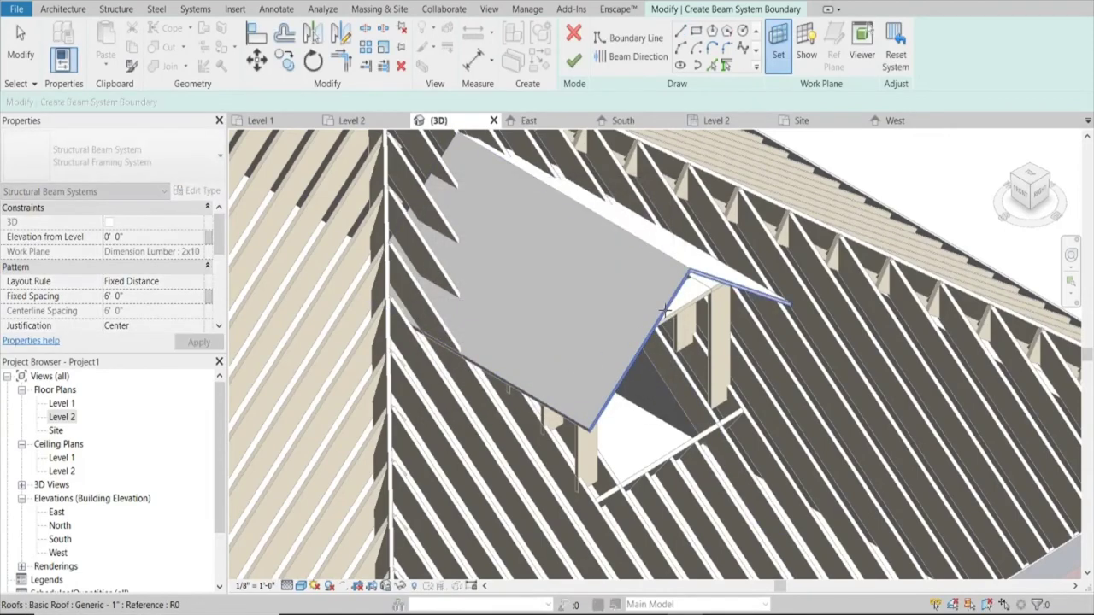
{"action": "scroll", "coordinate": [667, 314], "scroll_direction": "up", "scroll_amount": 3}
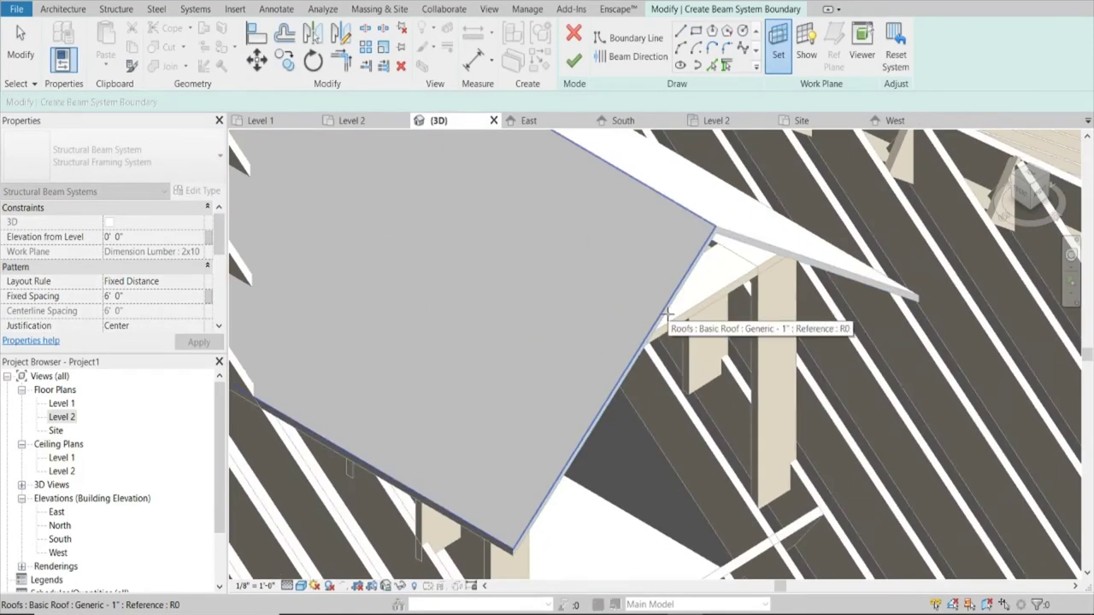
{"action": "left_click", "coordinate": [667, 314]}
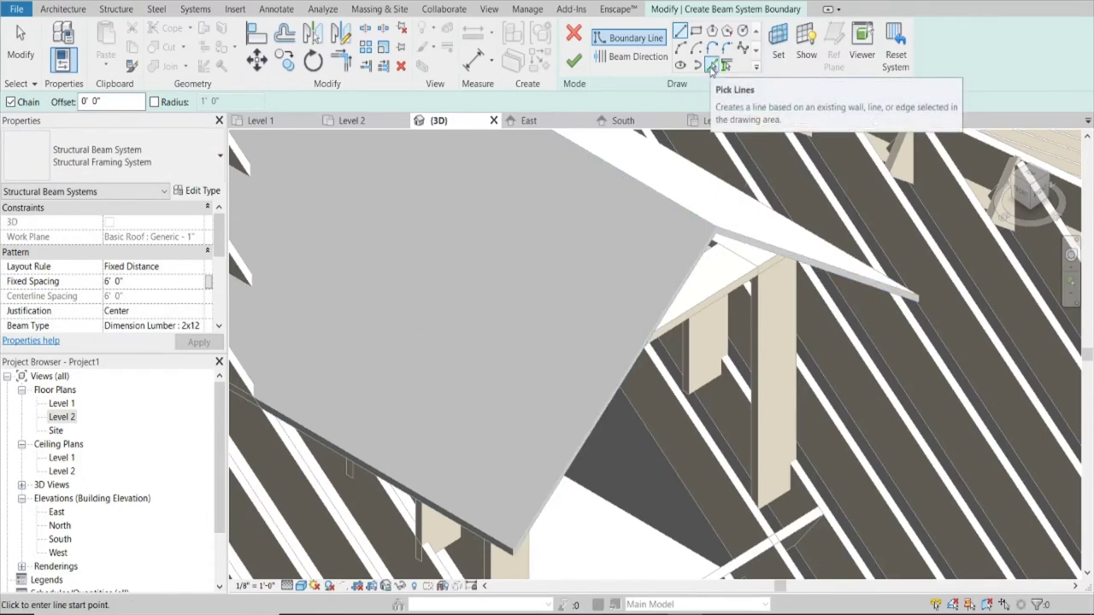
Use the roof plane's edges as the boundary, set beam direction, and finish 2x12 rafters at 2' 0"
{"action": "left_click", "coordinate": [713, 66]}
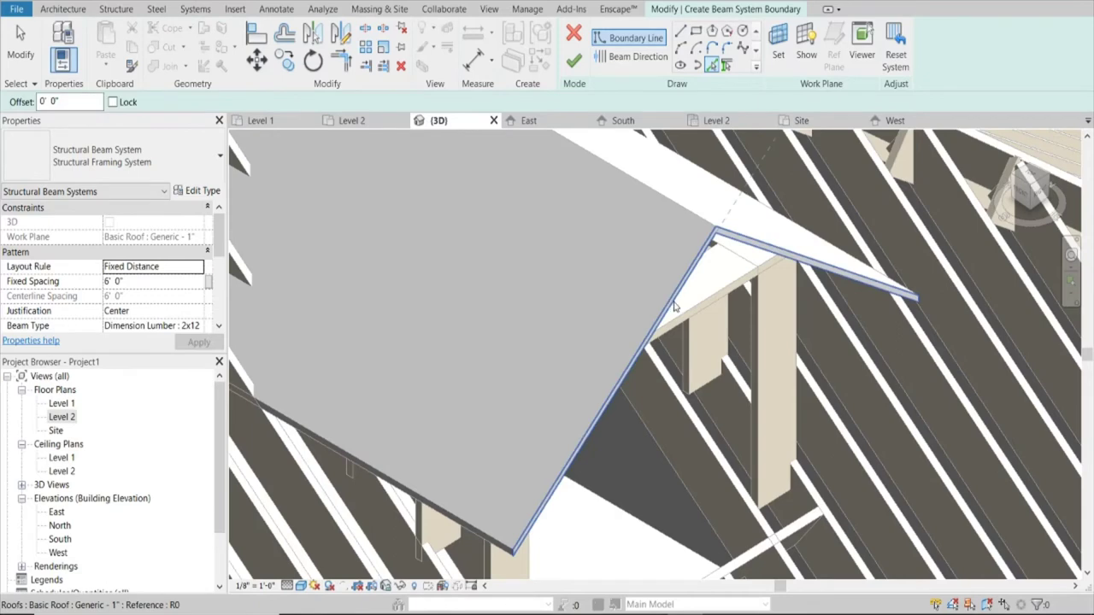
{"action": "key", "text": "Tab"}
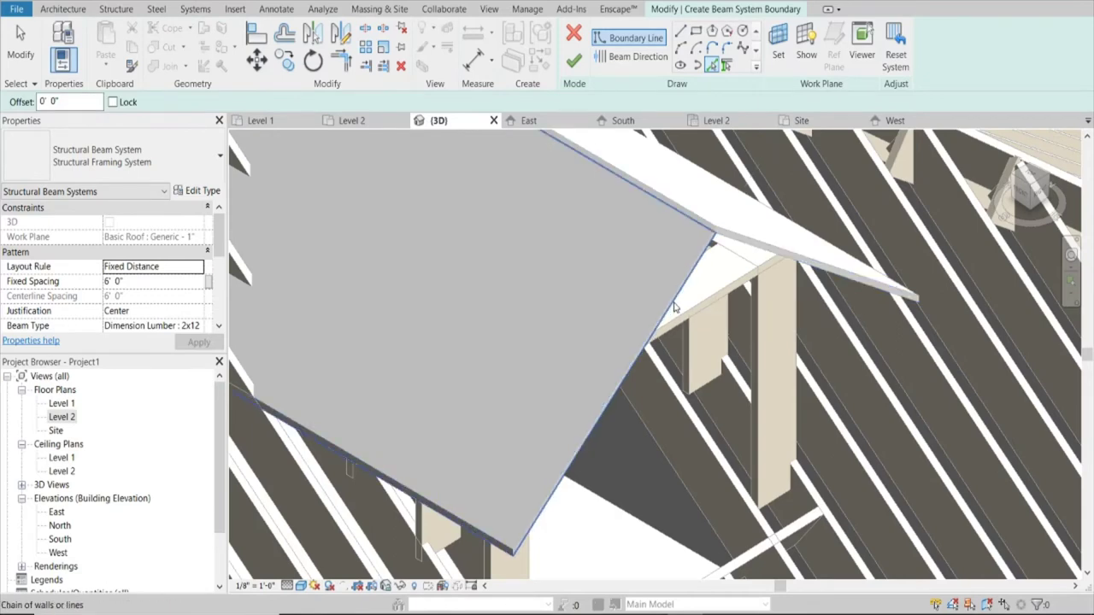
{"action": "left_click", "coordinate": [674, 308]}
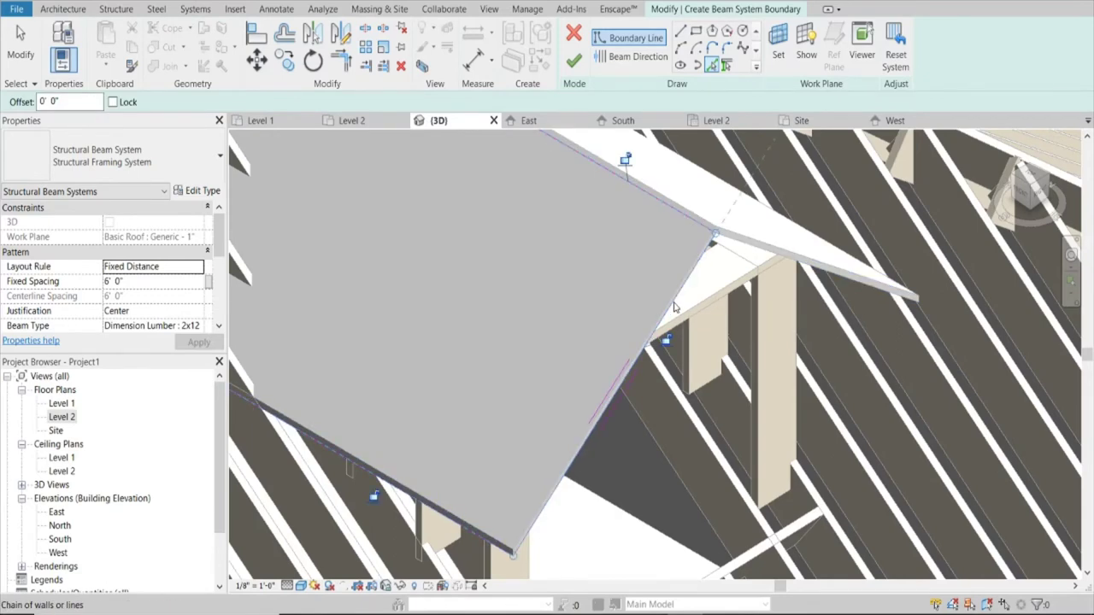
{"action": "left_click", "coordinate": [629, 58]}
{"action": "type", "text": "2"}
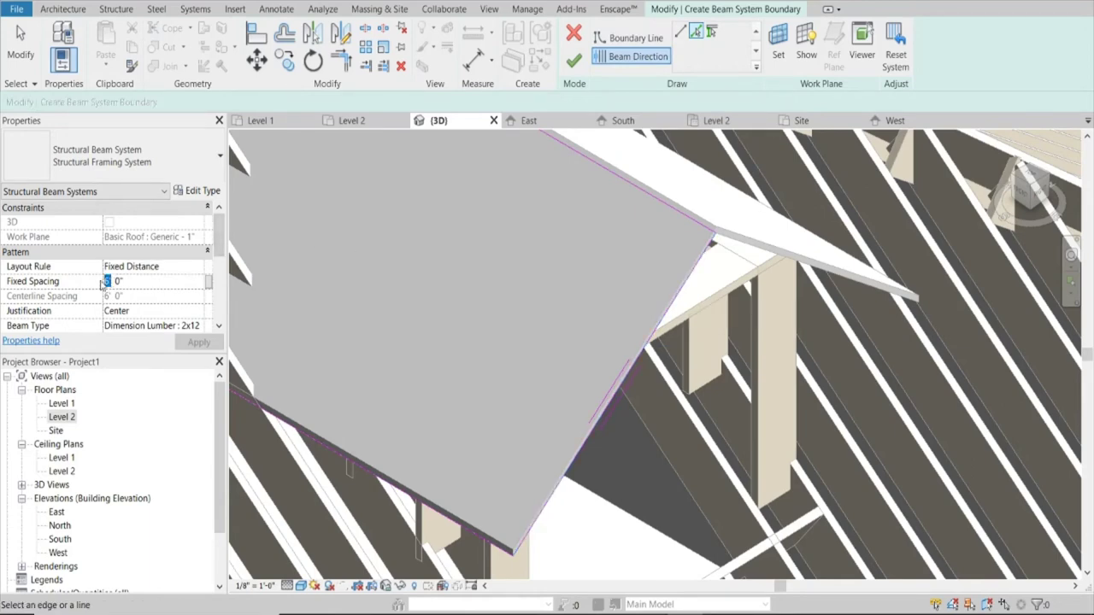
{"action": "left_click", "coordinate": [575, 60]}
{"action": "mouse_move", "coordinate": [593, 237]}
{"action": "middle_mouse_down", "text": "shift"}
{"action": "mouse_move", "coordinate": [706, 351]}
{"action": "mouse_move", "coordinate": [720, 339]}
{"action": "mouse_move", "coordinate": [713, 188]}
{"action": "mouse_move", "coordinate": [610, 149]}
{"action": "mouse_move", "coordinate": [701, 236]}
{"action": "mouse_move", "coordinate": [649, 325]}
{"action": "middle_mouse_up", "text": "shift"}
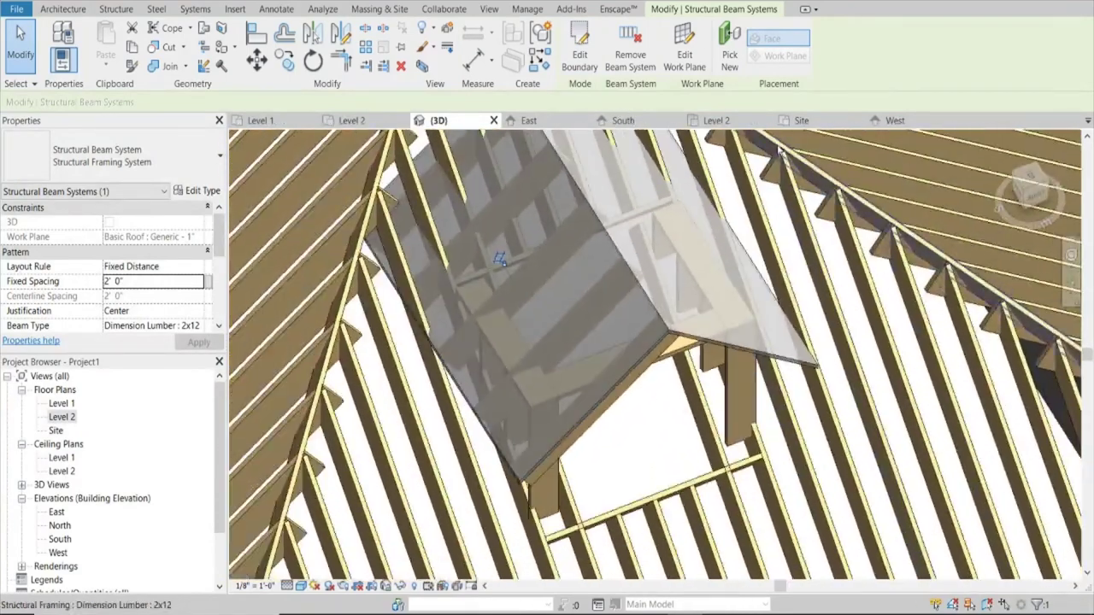
Start a second beam system with its work plane on the other dormer roof face
{"action": "middle_click_drag", "start_coordinate": [500, 258], "coordinate": [547, 282], "text": "shift"}
{"action": "key", "text": "Escape"}
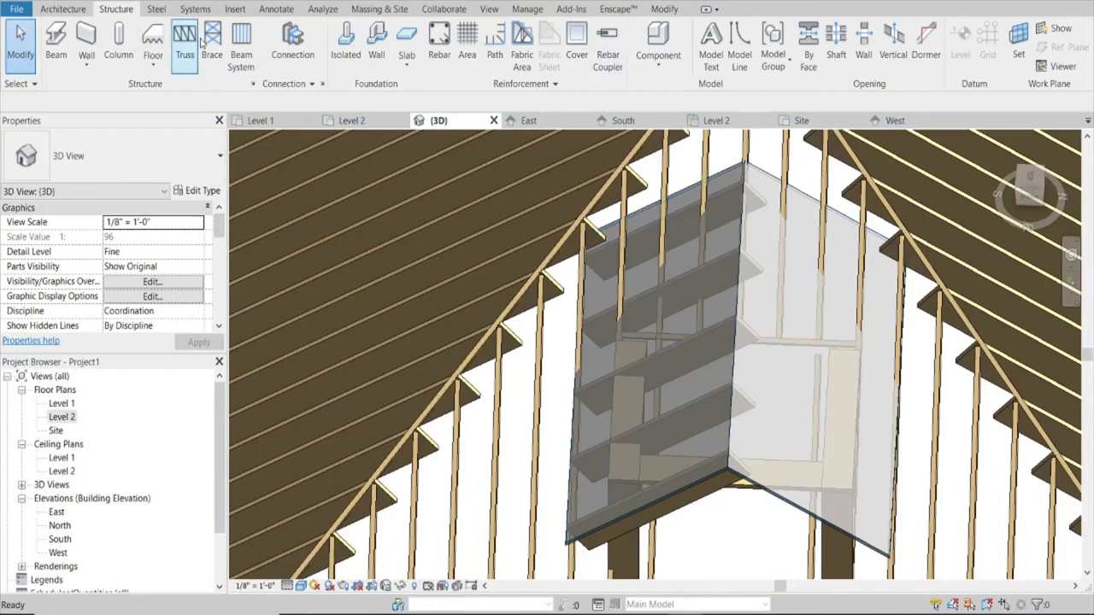
{"action": "left_click", "coordinate": [242, 53]}
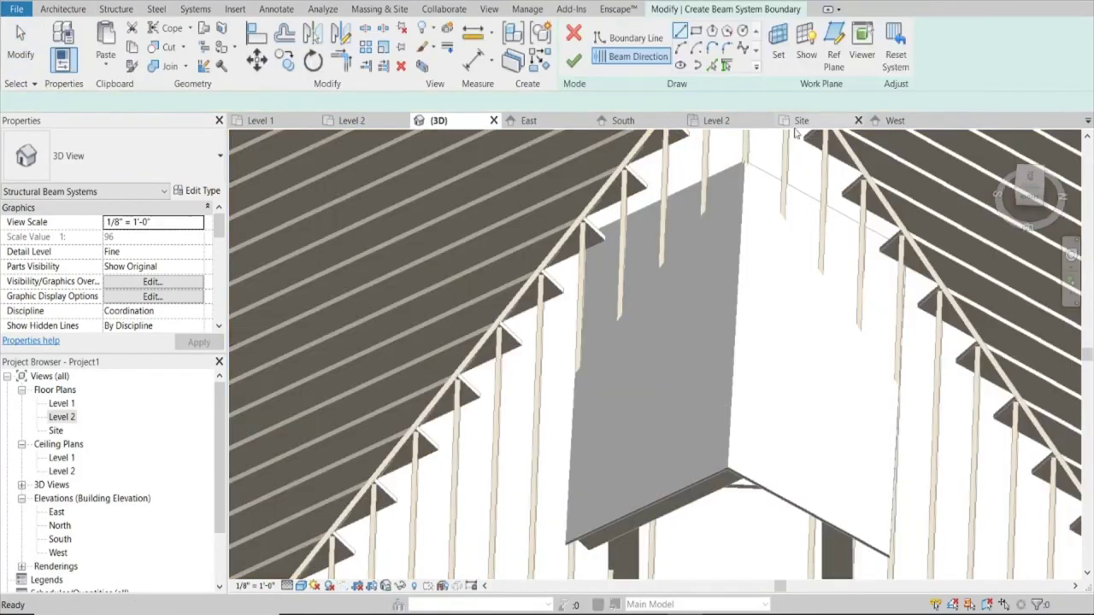
{"action": "left_click", "coordinate": [779, 51]}
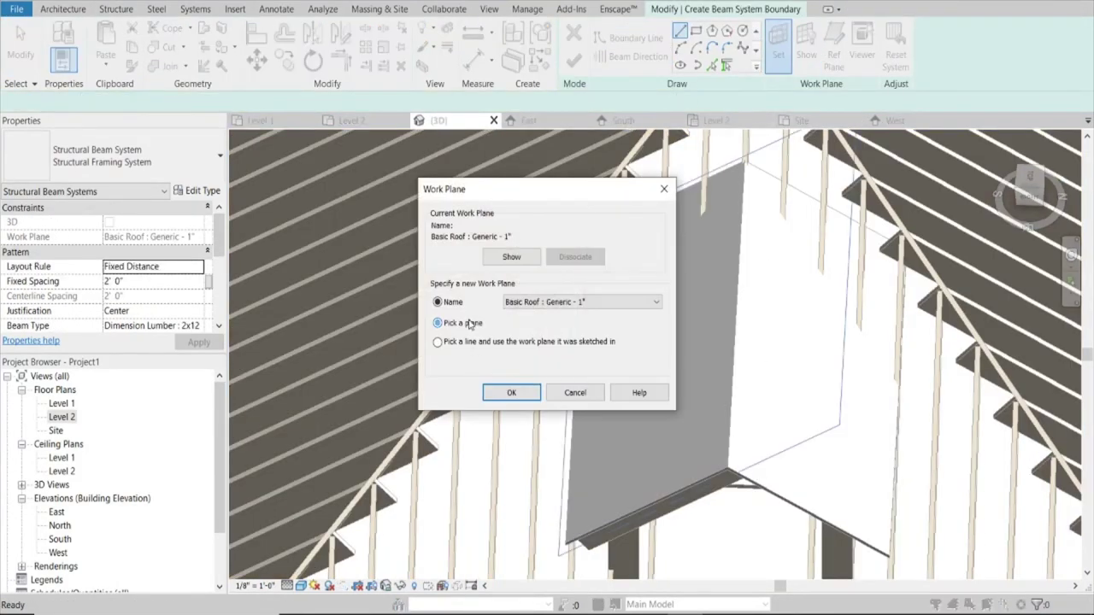
{"action": "left_click", "coordinate": [510, 393]}
{"action": "scroll", "coordinate": [767, 513], "scroll_direction": "up", "scroll_amount": 3}
{"action": "scroll", "coordinate": [770, 484], "scroll_direction": "up", "scroll_amount": 2}
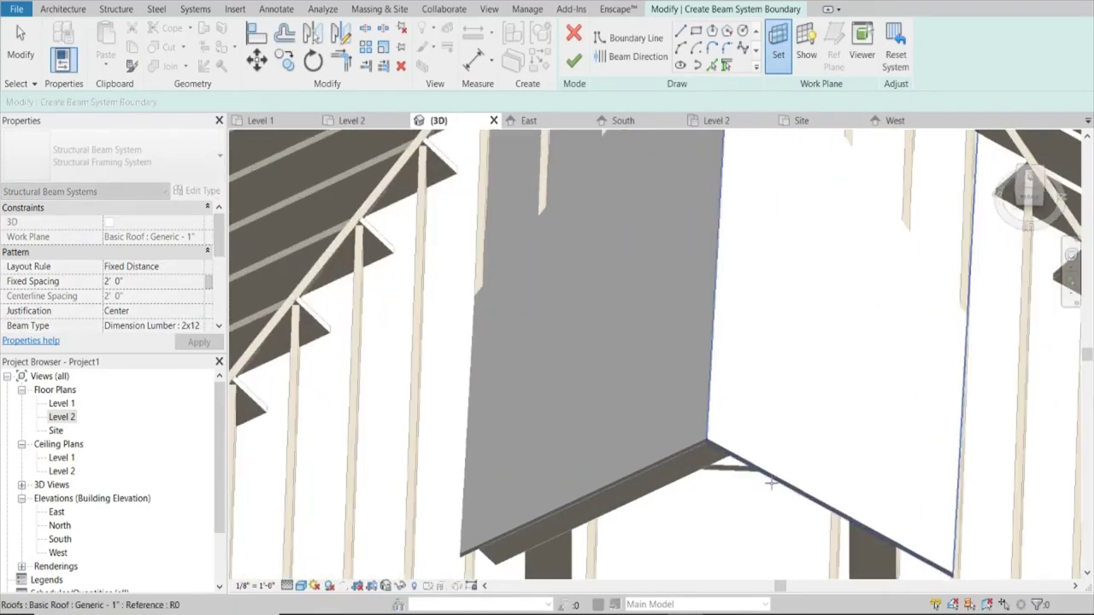
{"action": "left_click", "coordinate": [770, 483]}
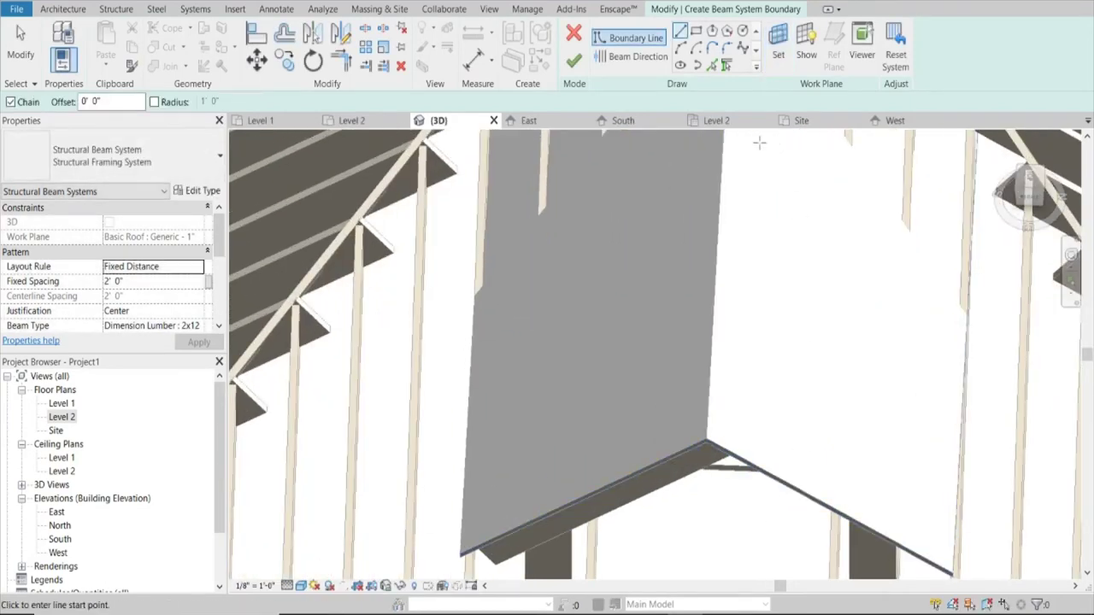
Use that plane's edges as the boundary, set beam direction, and finish 2x12 rafters at 2' 0"
{"action": "left_click", "coordinate": [713, 70]}
{"action": "scroll", "coordinate": [784, 495], "scroll_direction": "up", "scroll_amount": 2}
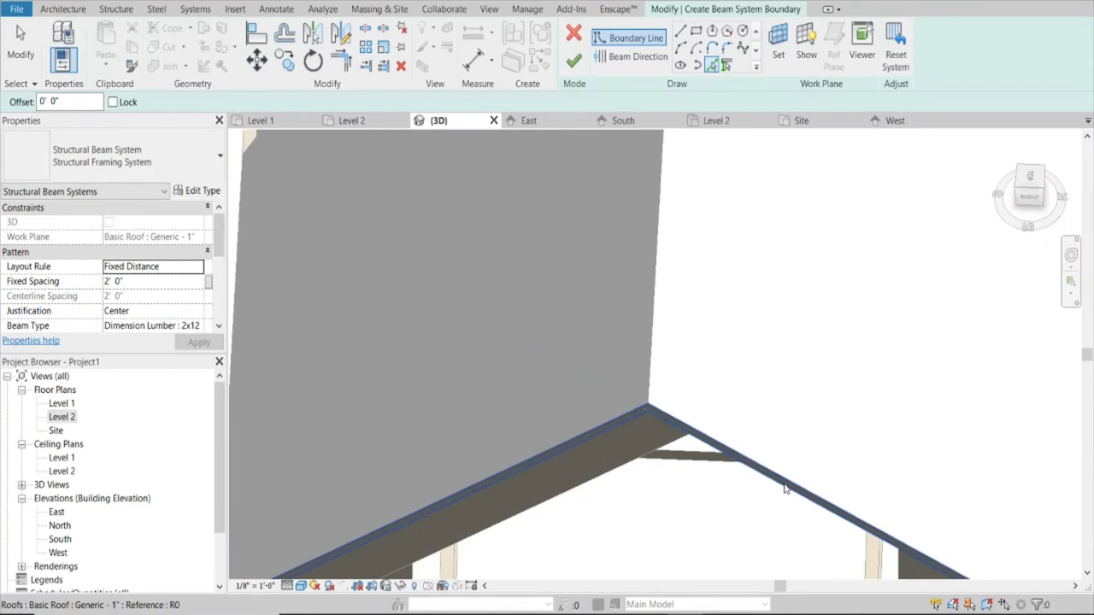
{"action": "scroll", "coordinate": [785, 489], "scroll_direction": "down", "scroll_amount": 3}
{"action": "scroll", "coordinate": [785, 489], "scroll_direction": "up", "scroll_amount": 1}
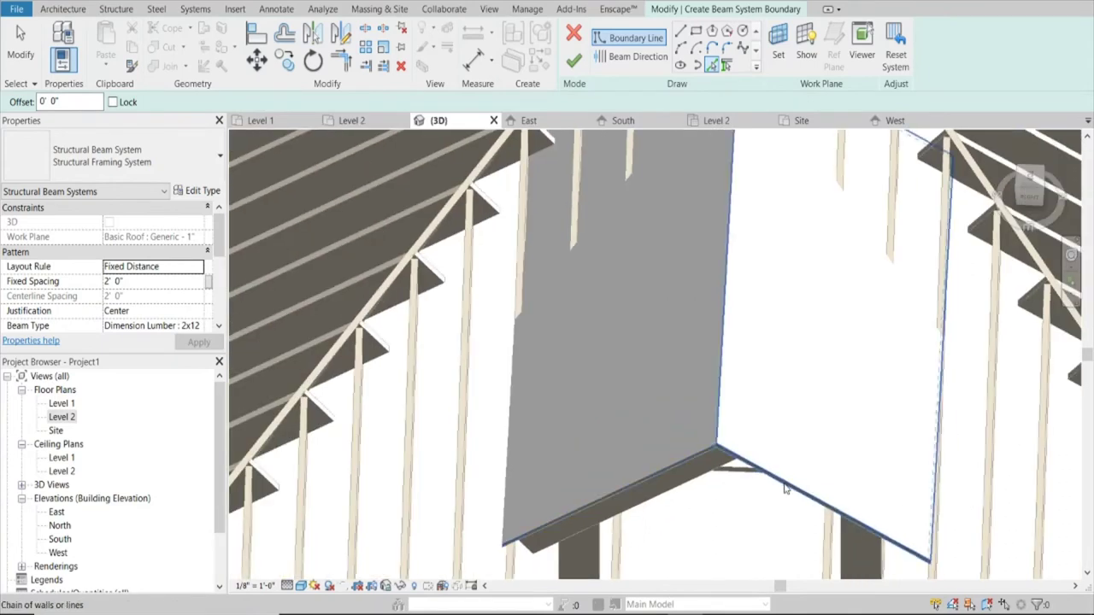
{"action": "left_click", "coordinate": [784, 489]}
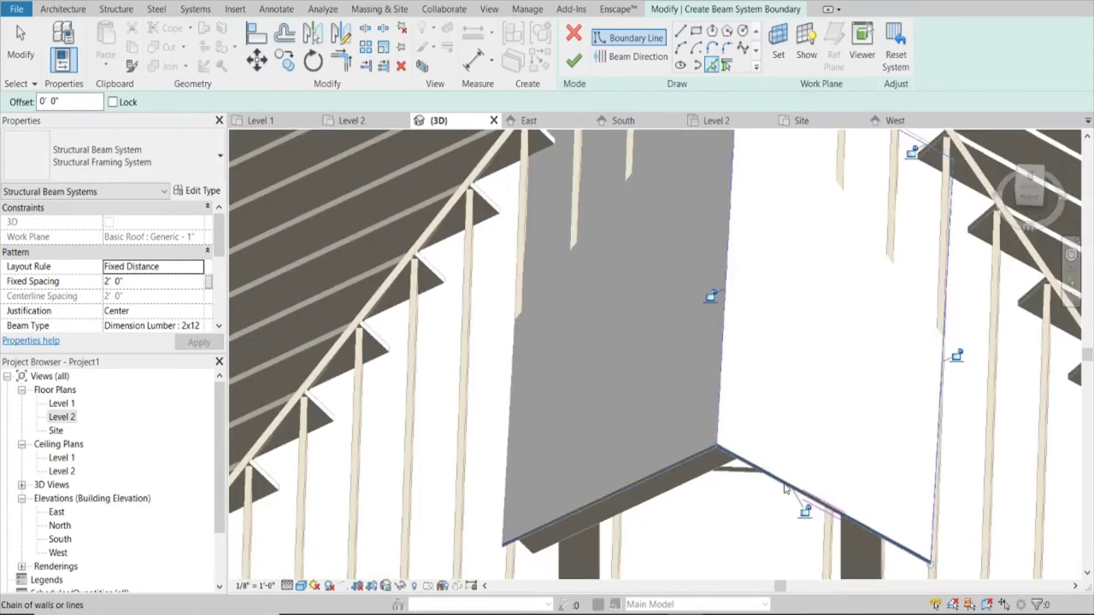
{"action": "left_click", "coordinate": [647, 56]}
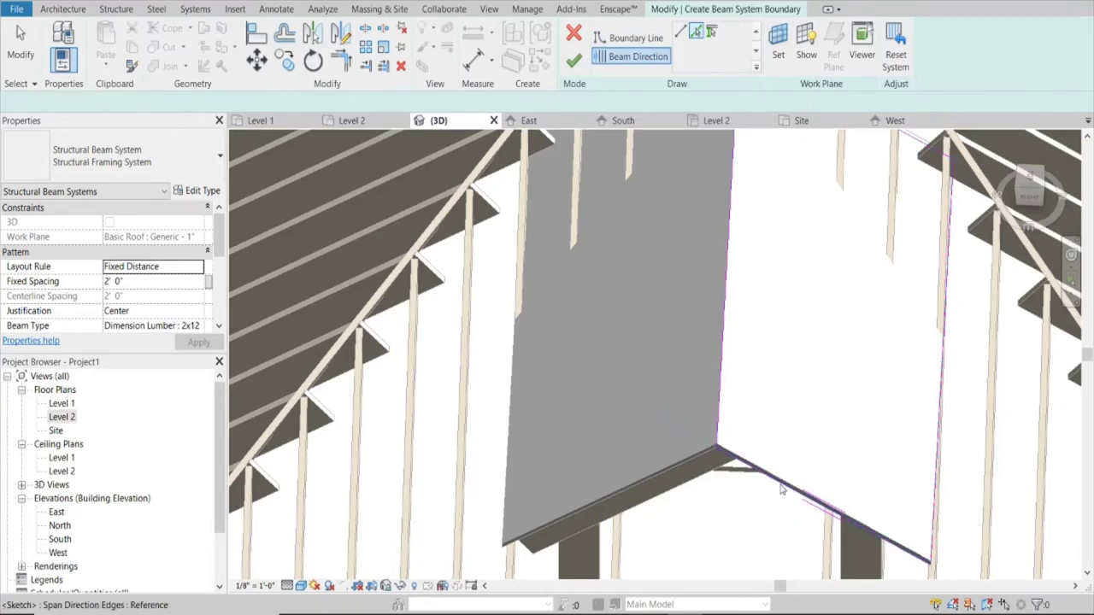
{"action": "left_click", "coordinate": [577, 62]}
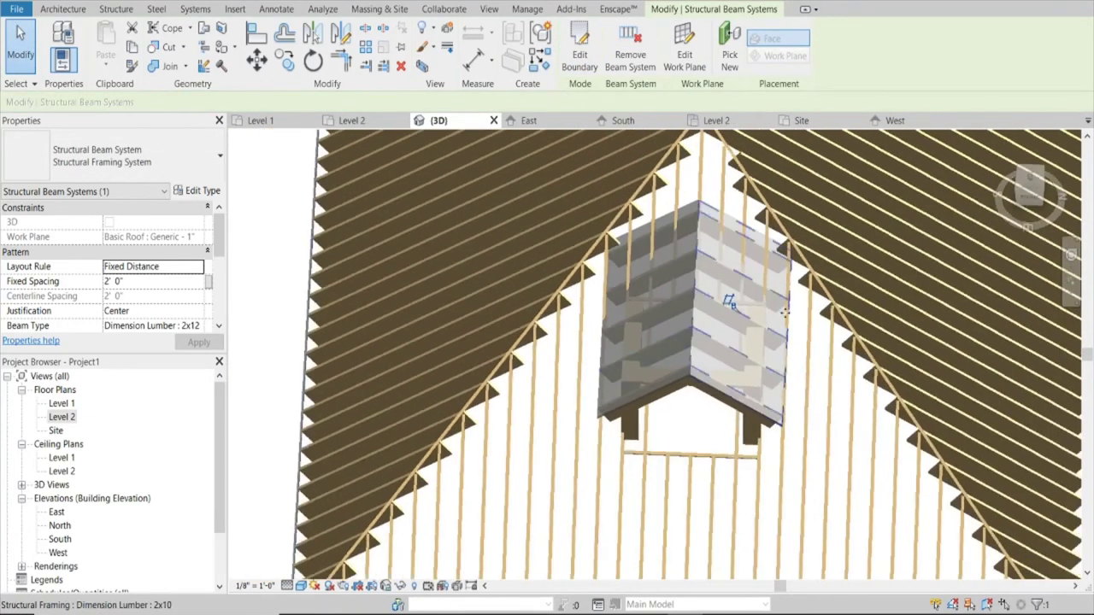
{"action": "scroll", "coordinate": [650, 342], "scroll_direction": "down", "scroll_amount": 5}
{"action": "key", "text": "Escape"}
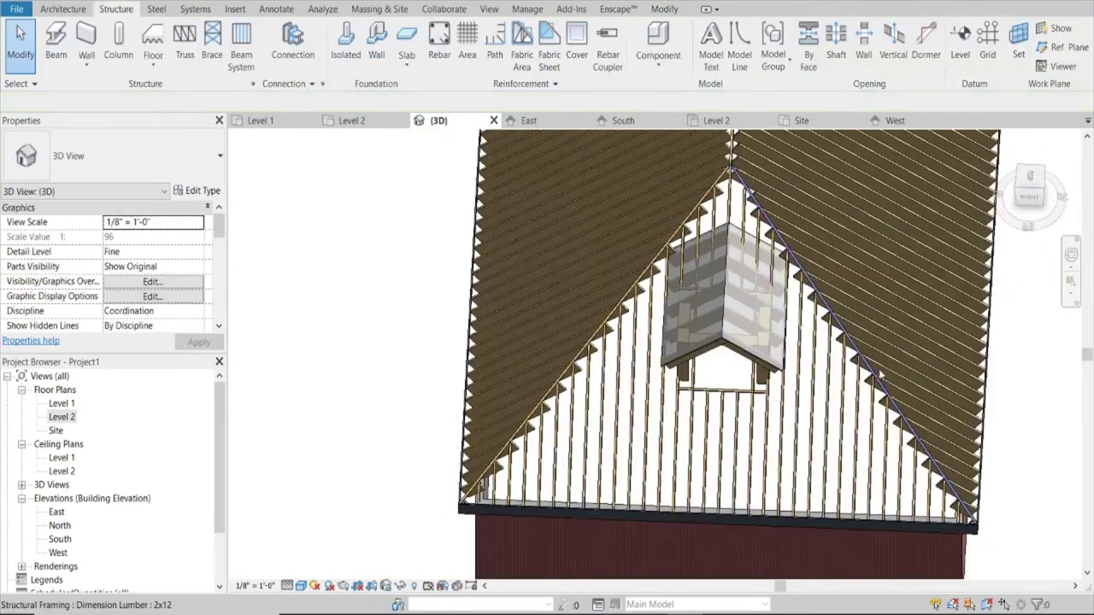
{"action": "mouse_move", "coordinate": [769, 341]}
{"action": "middle_mouse_down", "text": "shift"}
{"action": "mouse_move", "coordinate": [1037, 222]}
{"action": "mouse_move", "coordinate": [861, 124]}
{"action": "mouse_move", "coordinate": [1031, 177]}
{"action": "middle_mouse_up", "text": "shift"}
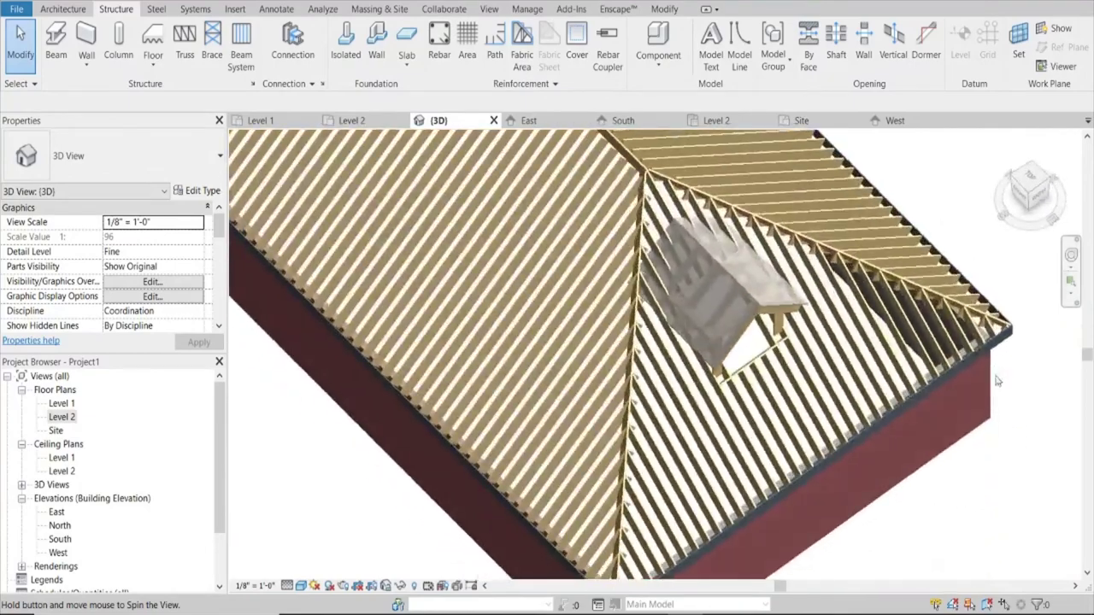
{"action": "left_click", "coordinate": [1032, 176]}
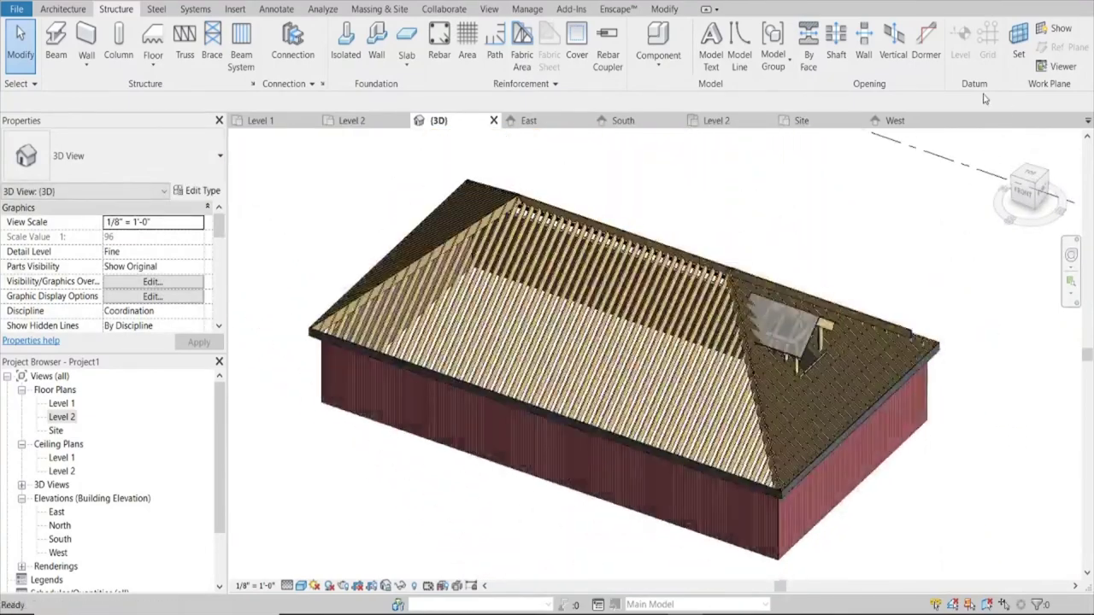
{"action": "scroll", "coordinate": [835, 326], "scroll_direction": "up", "scroll_amount": 5}
{"action": "mouse_move", "coordinate": [835, 327]}
{"action": "middle_mouse_down", "text": "shift"}
{"action": "mouse_move", "coordinate": [889, 293]}
{"action": "mouse_move", "coordinate": [822, 152]}
{"action": "middle_mouse_up", "text": "shift"}
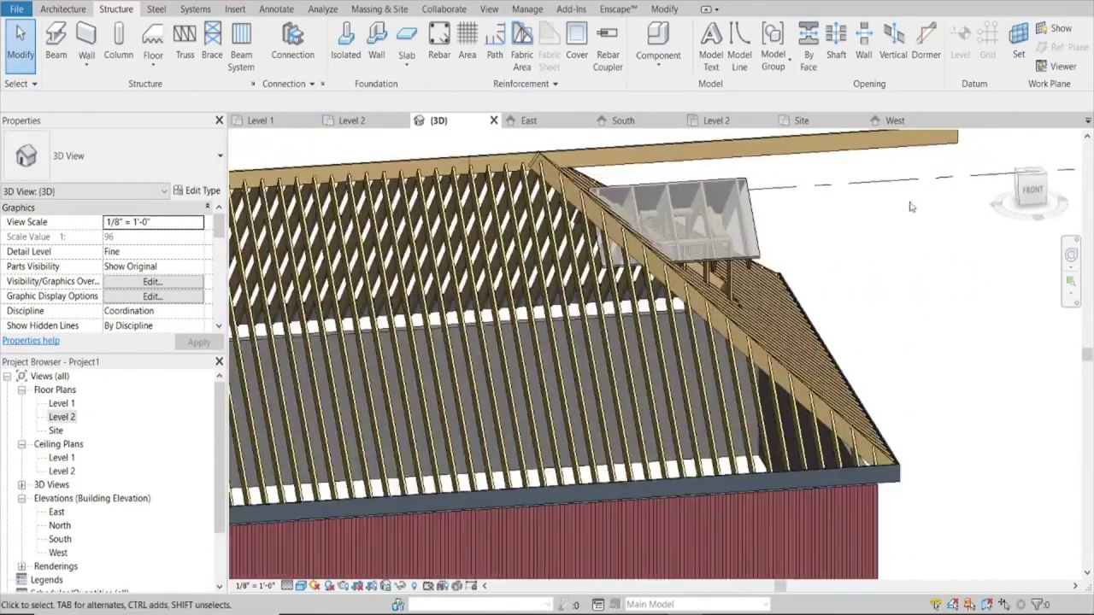
Select the ridge framing member and set it to a 2x10 lumber size
{"action": "left_click", "coordinate": [823, 152]}
{"action": "left_click", "coordinate": [196, 164]}
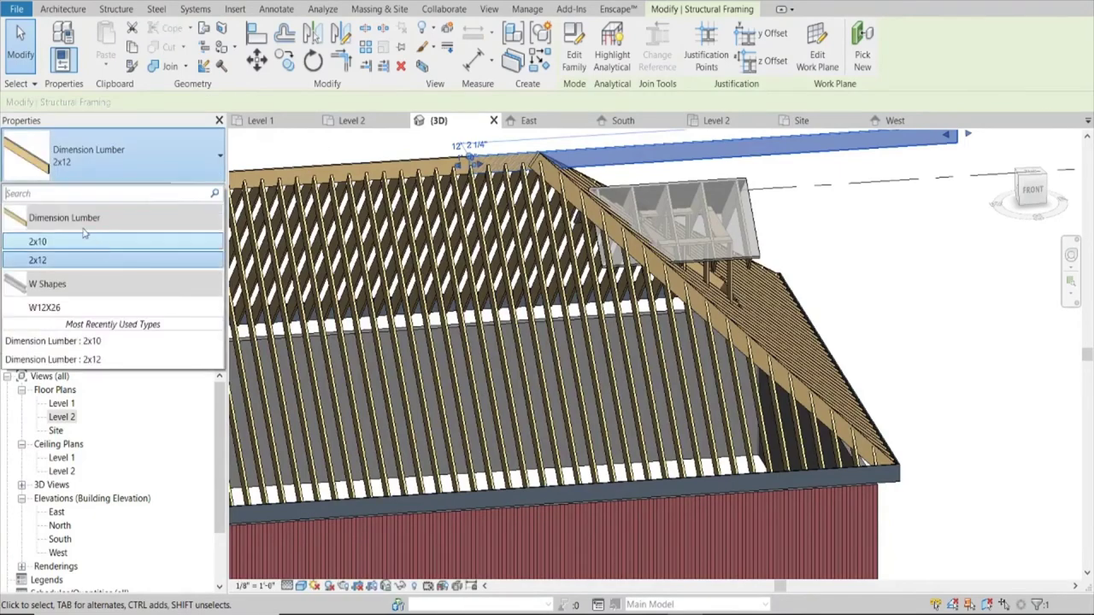
{"action": "left_click", "coordinate": [47, 253]}
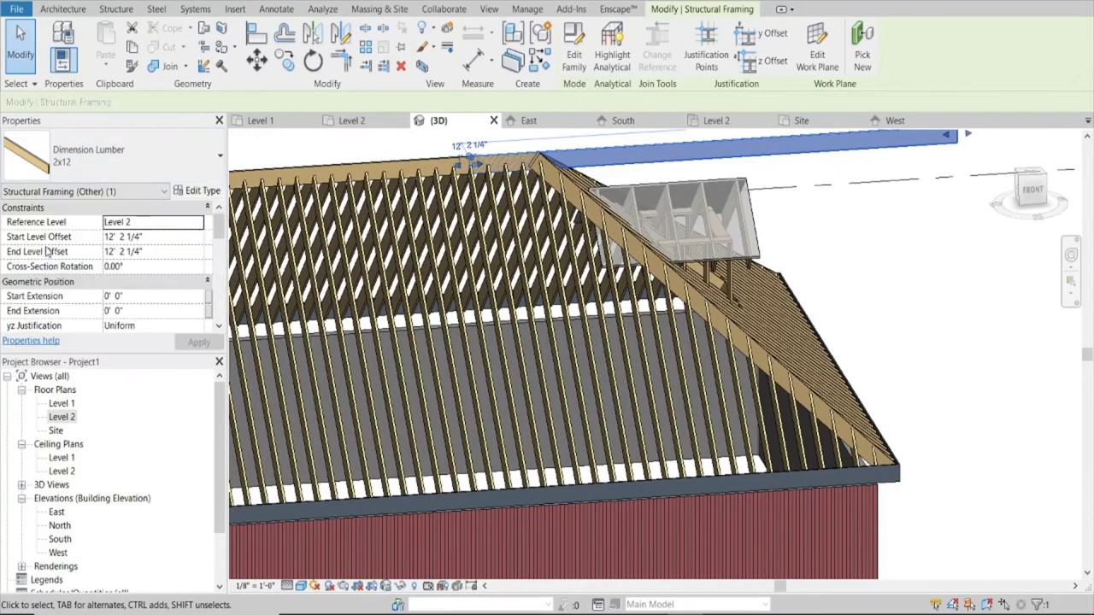
In Front view, trim the beam's start back to the roof edge over the dormer
{"action": "left_click", "coordinate": [1034, 197]}
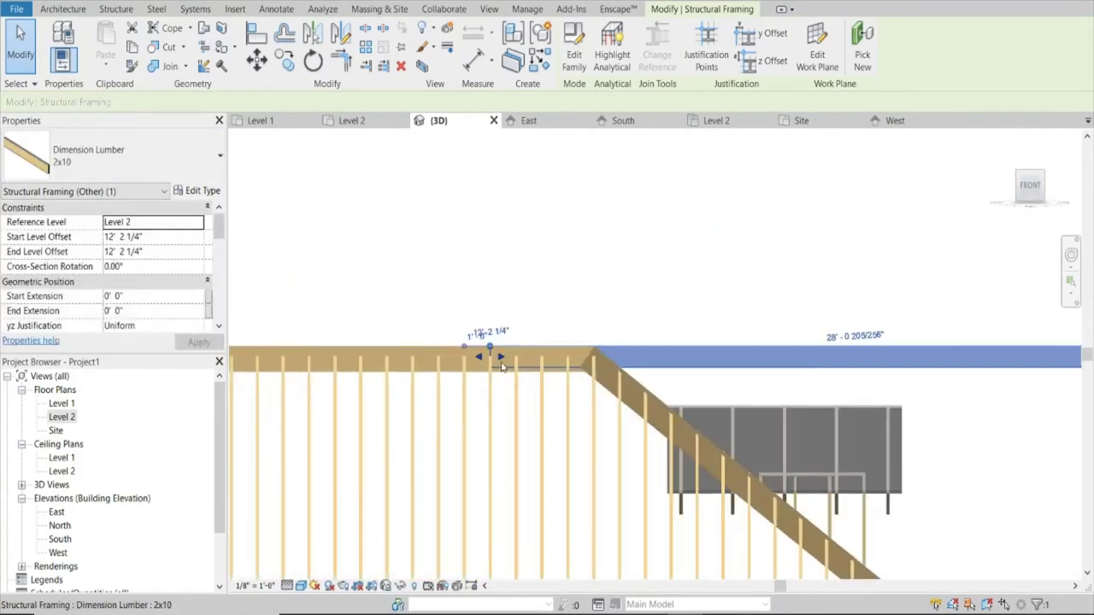
{"action": "left_click_drag", "start_coordinate": [501, 359], "coordinate": [715, 358]}
{"action": "scroll", "coordinate": [974, 362], "scroll_direction": "down", "scroll_amount": 1}
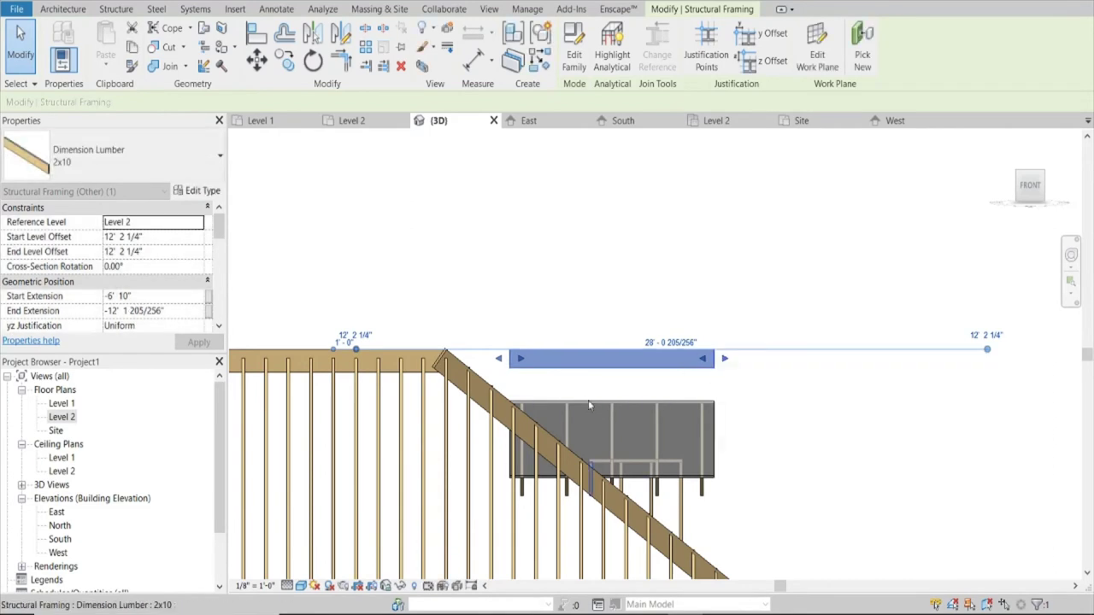
{"action": "scroll", "coordinate": [588, 400], "scroll_direction": "up", "scroll_amount": 2}
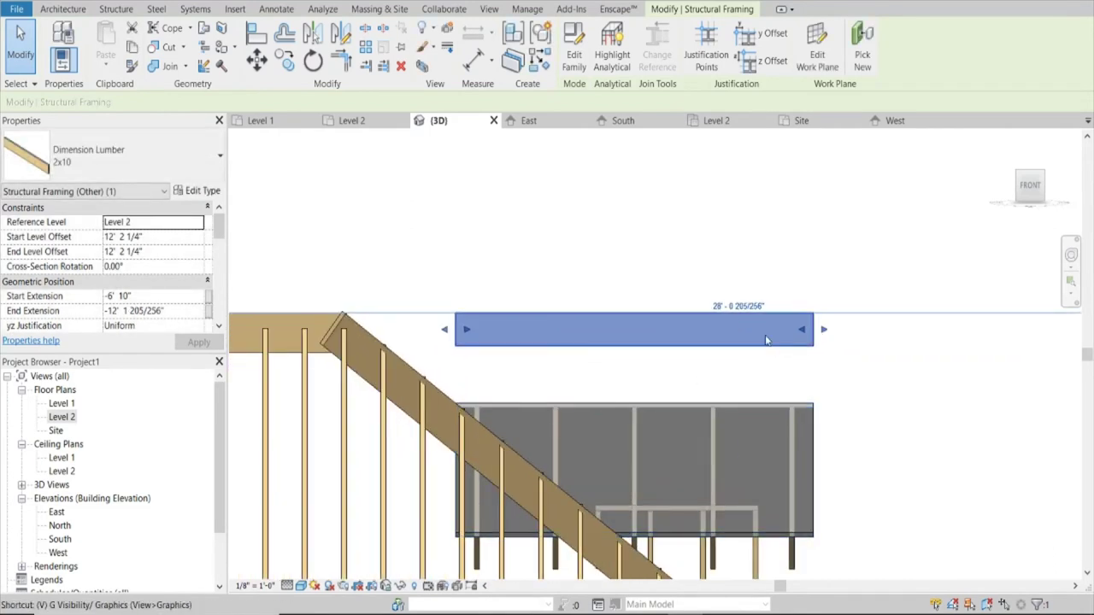
{"action": "left_click", "coordinate": [701, 311]}
{"action": "left_click", "coordinate": [672, 318]}
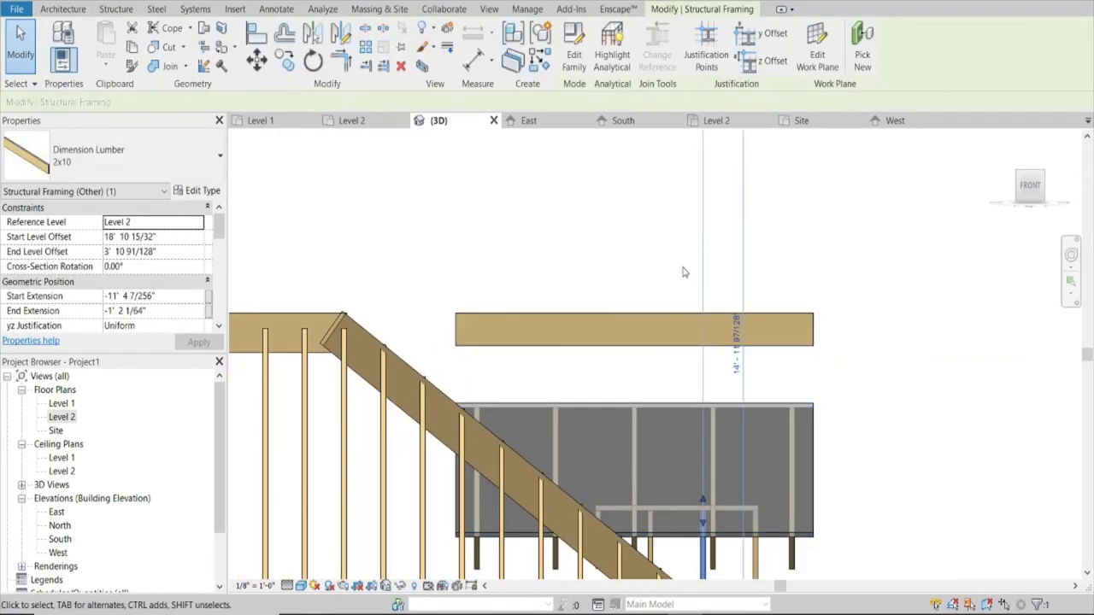
Inspect the dormer framing up close from a straight front view, checking the beam above it
{"action": "key", "text": "Escape"}
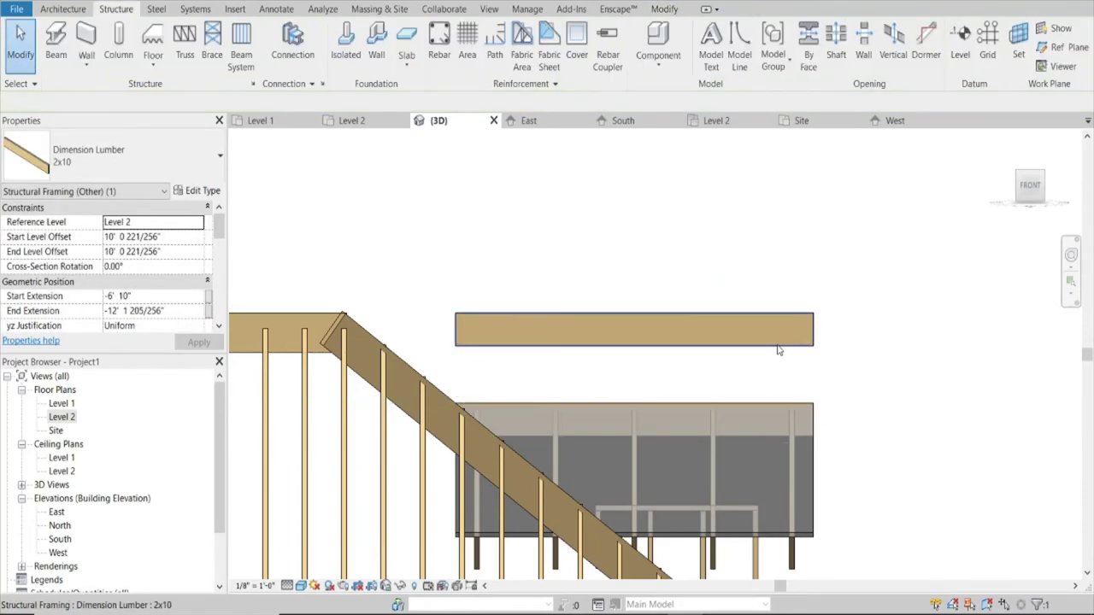
{"action": "left_click", "coordinate": [792, 314]}
{"action": "key", "text": "Delete"}
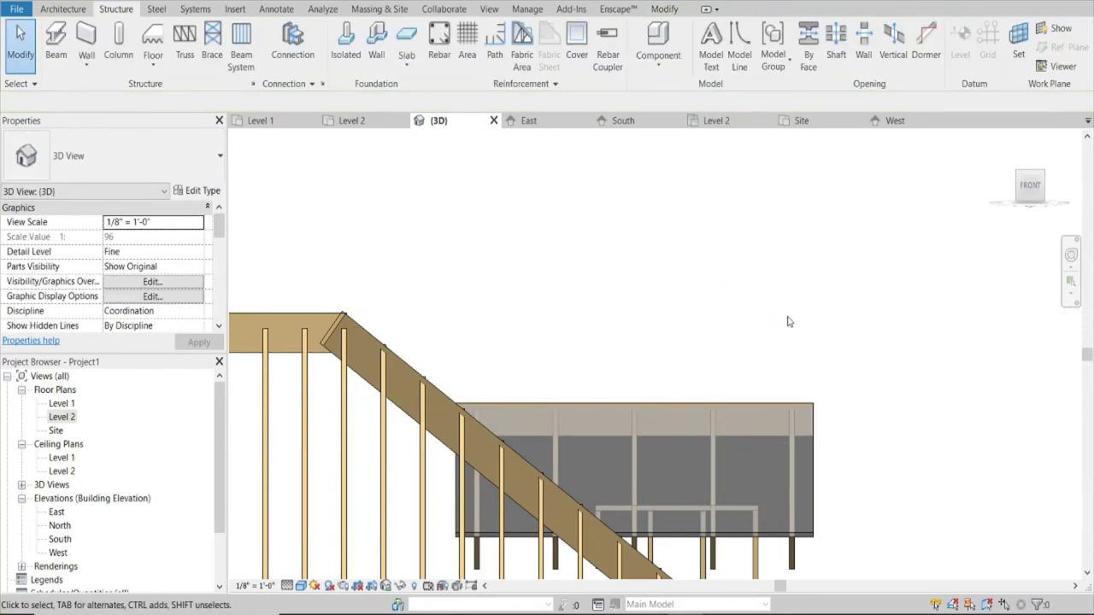
{"action": "middle_click_drag", "start_coordinate": [792, 312], "coordinate": [783, 347], "text": "shift"}
{"action": "scroll", "coordinate": [784, 347], "scroll_direction": "up", "scroll_amount": 3}
{"action": "scroll", "coordinate": [778, 376], "scroll_direction": "up", "scroll_amount": 3}
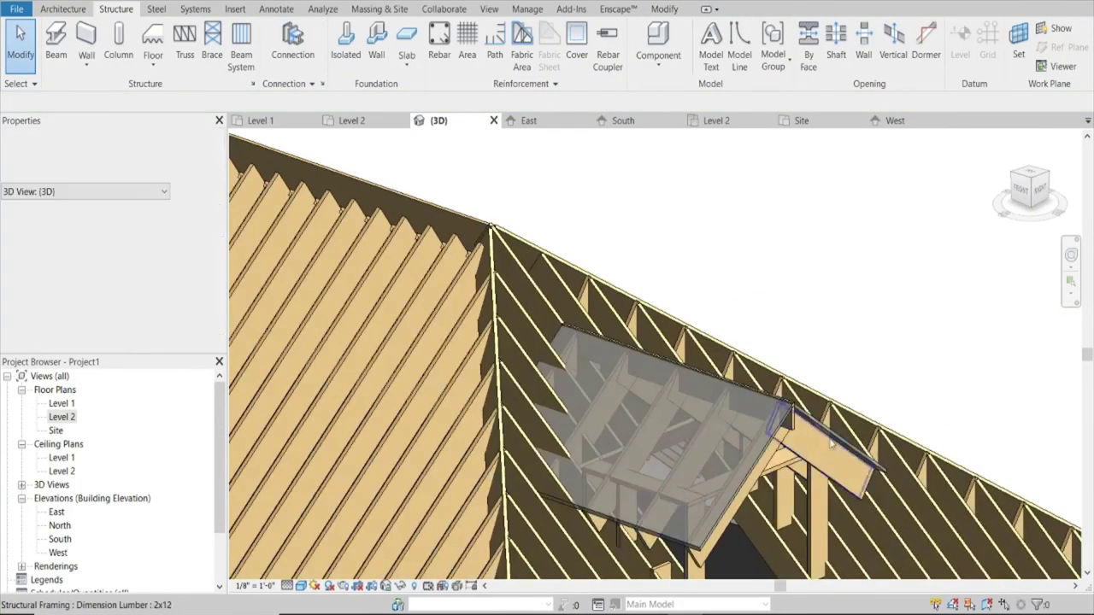
{"action": "scroll", "coordinate": [771, 410], "scroll_direction": "up", "scroll_amount": 3}
{"action": "left_click", "coordinate": [1026, 192]}
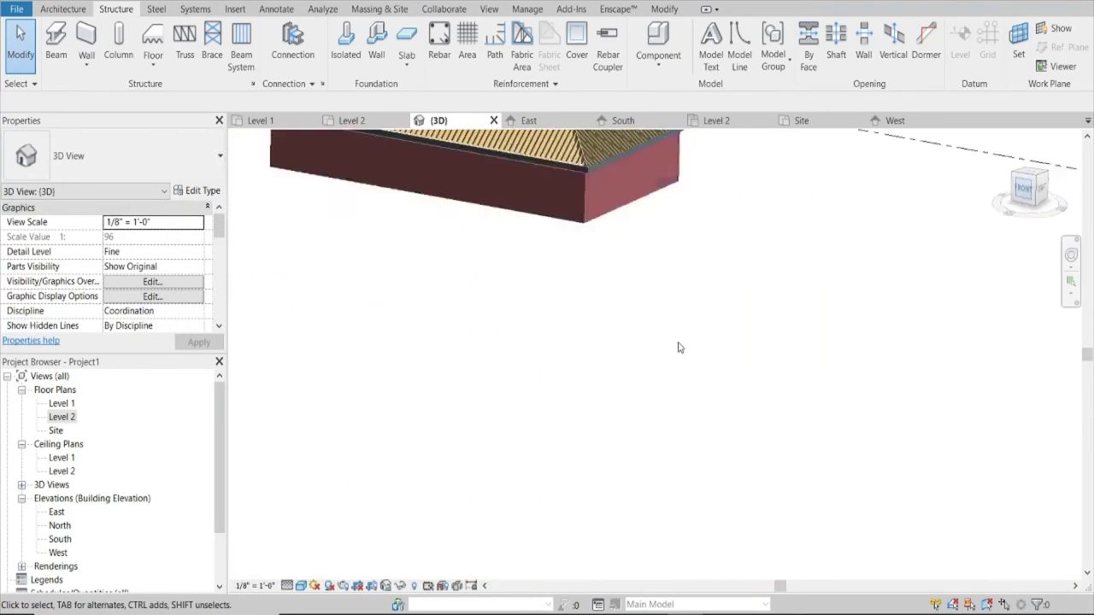
{"action": "scroll", "coordinate": [709, 324], "scroll_direction": "up", "scroll_amount": 3}
{"action": "scroll", "coordinate": [684, 483], "scroll_direction": "up", "scroll_amount": 3}
{"action": "scroll", "coordinate": [685, 481], "scroll_direction": "up", "scroll_amount": 3}
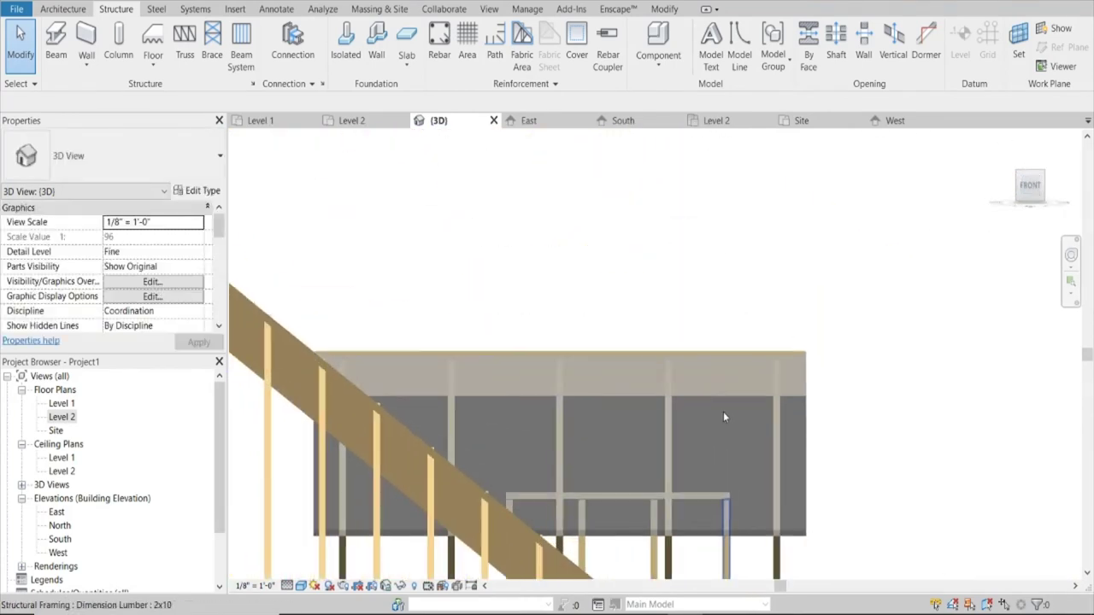
{"action": "scroll", "coordinate": [723, 411], "scroll_direction": "up", "scroll_amount": 3}
{"action": "left_click", "coordinate": [754, 346]}
{"action": "scroll", "coordinate": [753, 346], "scroll_direction": "up", "scroll_amount": 2}
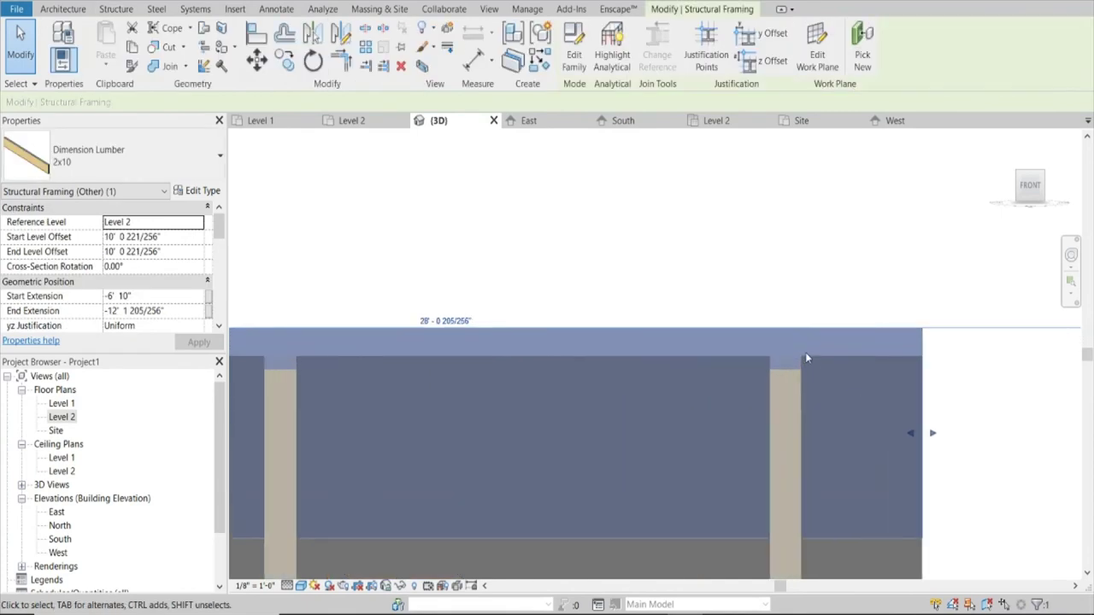
{"action": "left_click", "coordinate": [927, 332]}
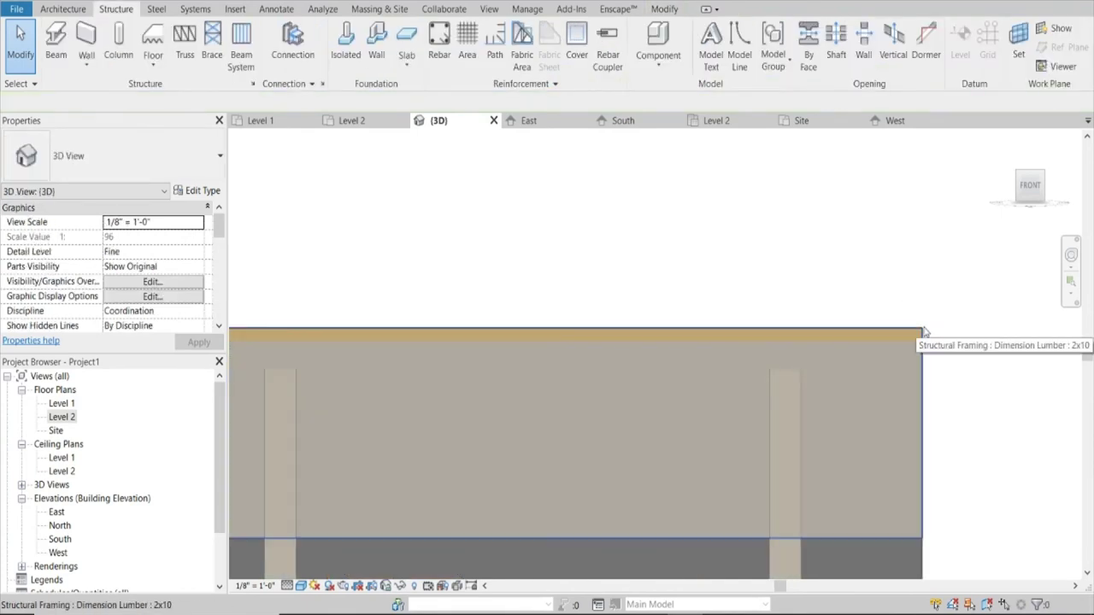
Temporarily hide the dormer roof lying under the beam
{"action": "key", "text": "Tab"}
{"action": "key", "text": "Tab"}
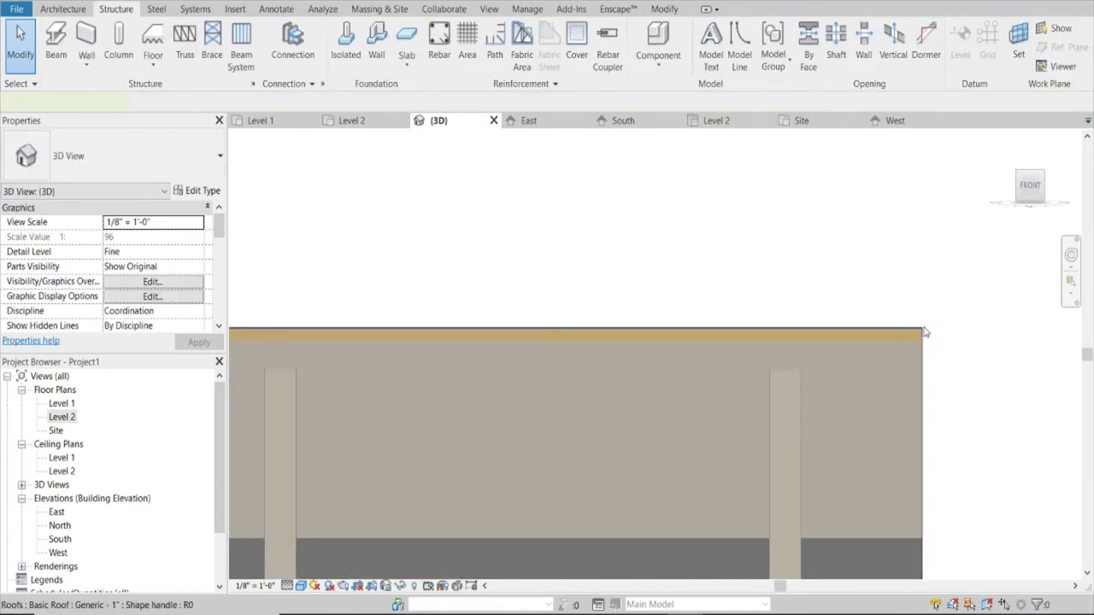
{"action": "left_click", "coordinate": [925, 331]}
{"action": "key", "text": "Delete"}
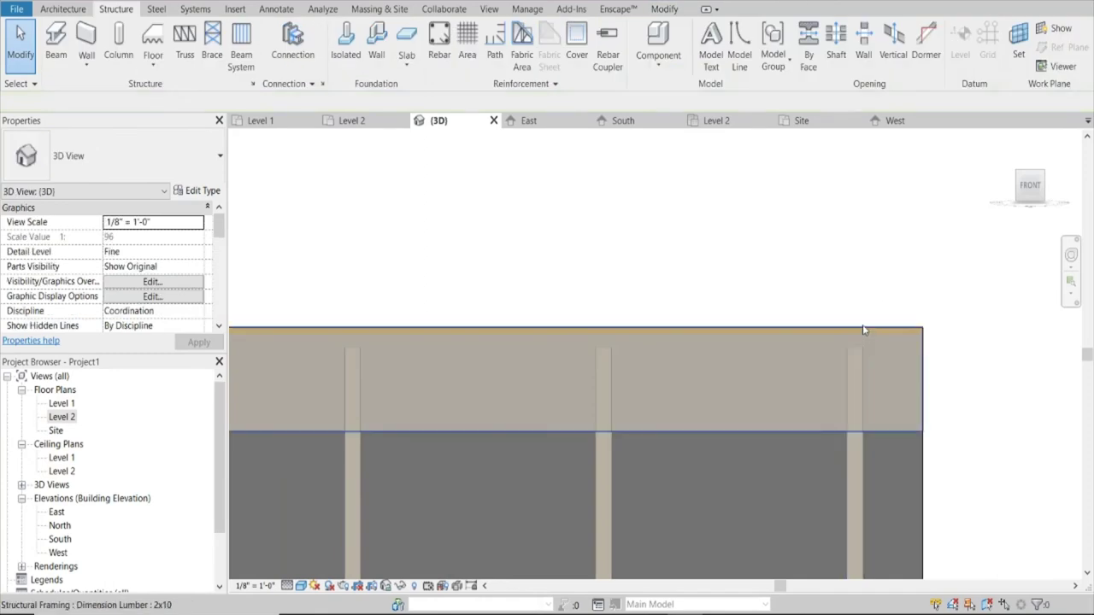
Move the 2x10 beam down onto the dormer roof's peak and orbit to check it from above
{"action": "left_click", "coordinate": [863, 330]}
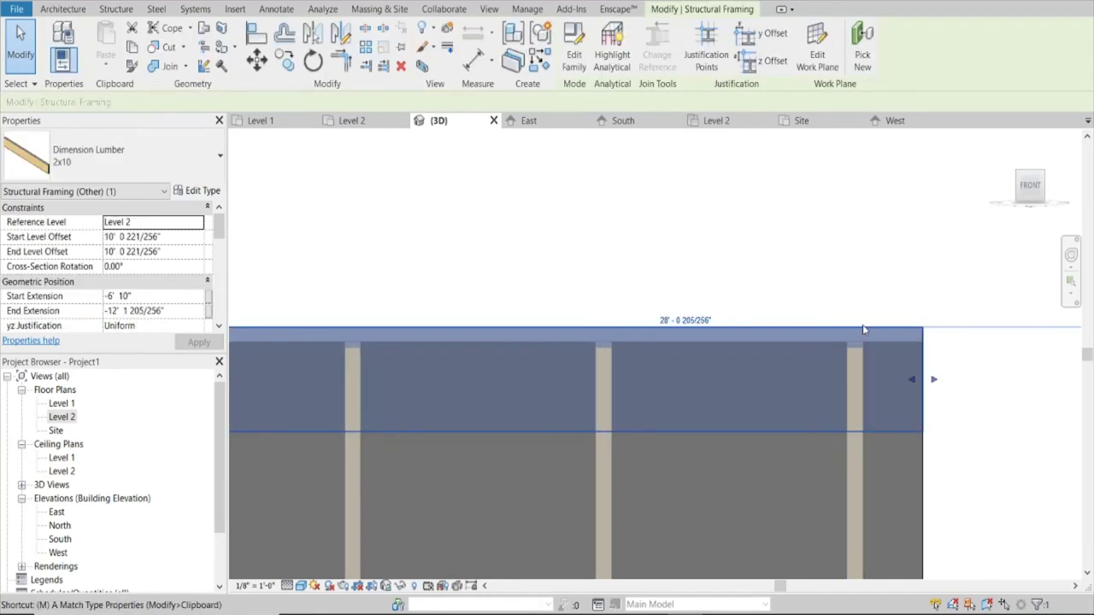
{"action": "key", "text": "v"}
{"action": "scroll", "coordinate": [816, 318], "scroll_direction": "up", "scroll_amount": 2}
{"action": "left_click", "coordinate": [816, 318]}
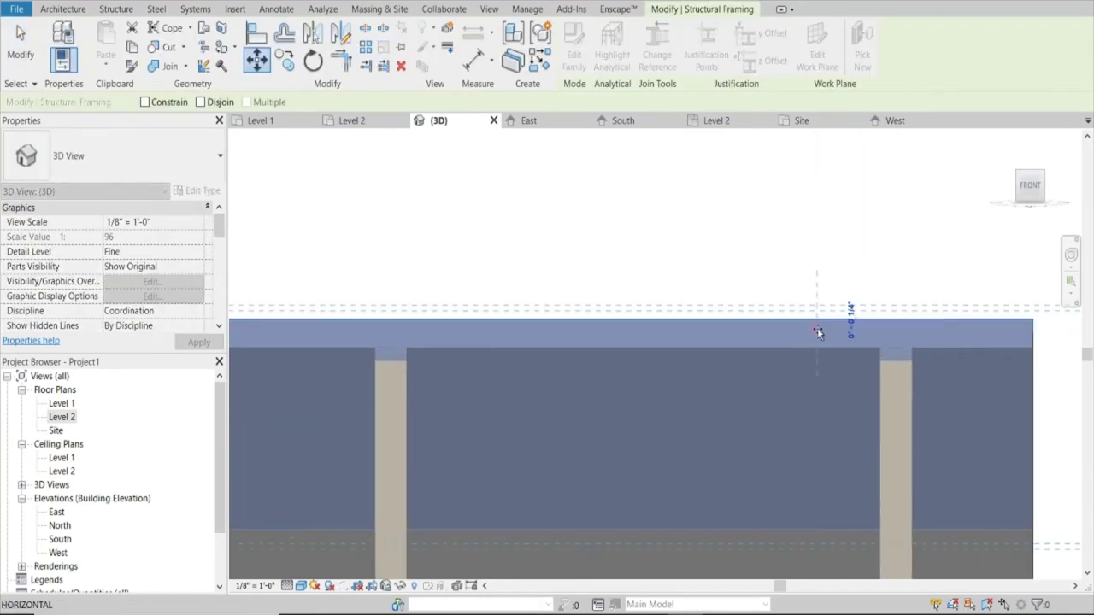
{"action": "left_click", "coordinate": [816, 329]}
{"action": "scroll", "coordinate": [805, 259], "scroll_direction": "down", "scroll_amount": 3}
{"action": "left_click", "coordinate": [806, 259]}
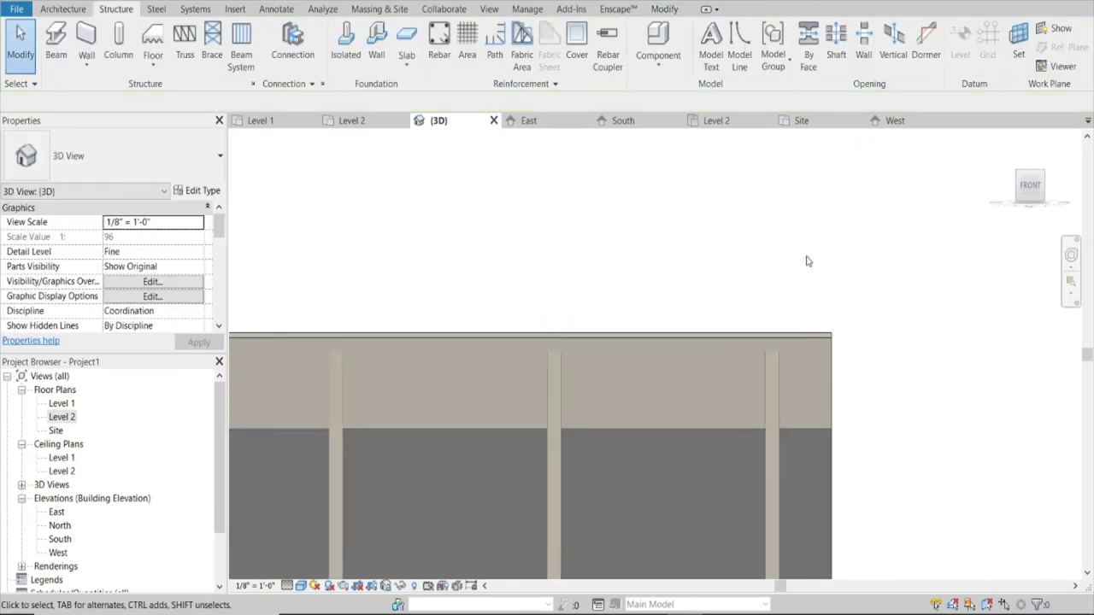
{"action": "middle_click_drag", "start_coordinate": [800, 270], "coordinate": [735, 359], "text": "shift"}
{"action": "scroll", "coordinate": [700, 410], "scroll_direction": "down", "scroll_amount": 2}
Pull the ridge beam's far end back to the gable corner, giving End Extension -12' 7 141/256"
{"action": "scroll", "coordinate": [667, 470], "scroll_direction": "up", "scroll_amount": 3}
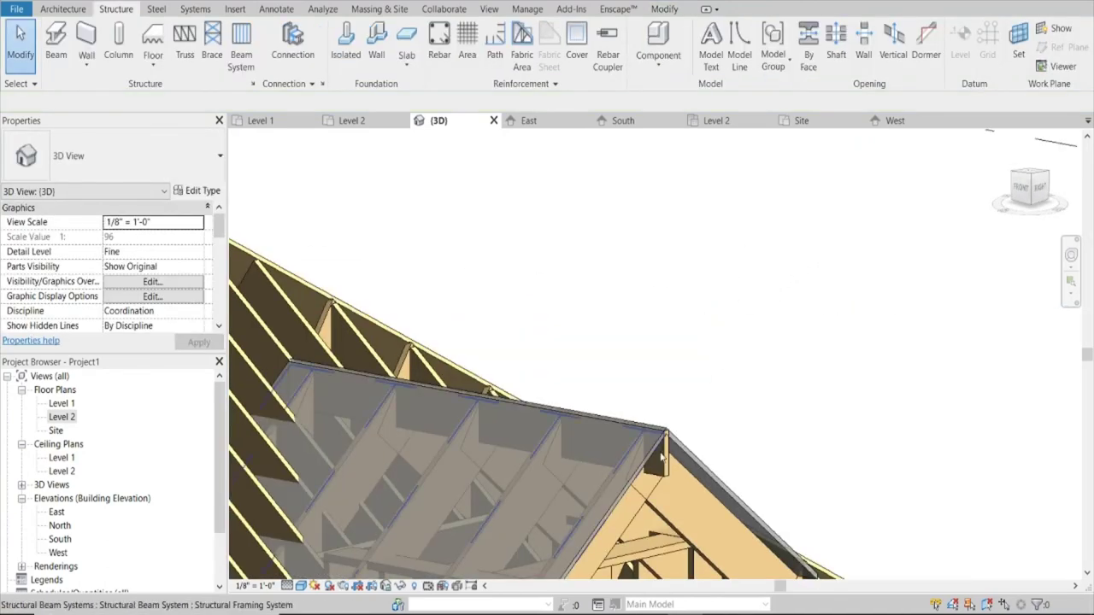
{"action": "scroll", "coordinate": [665, 475], "scroll_direction": "up", "scroll_amount": 1}
{"action": "left_click", "coordinate": [665, 476]}
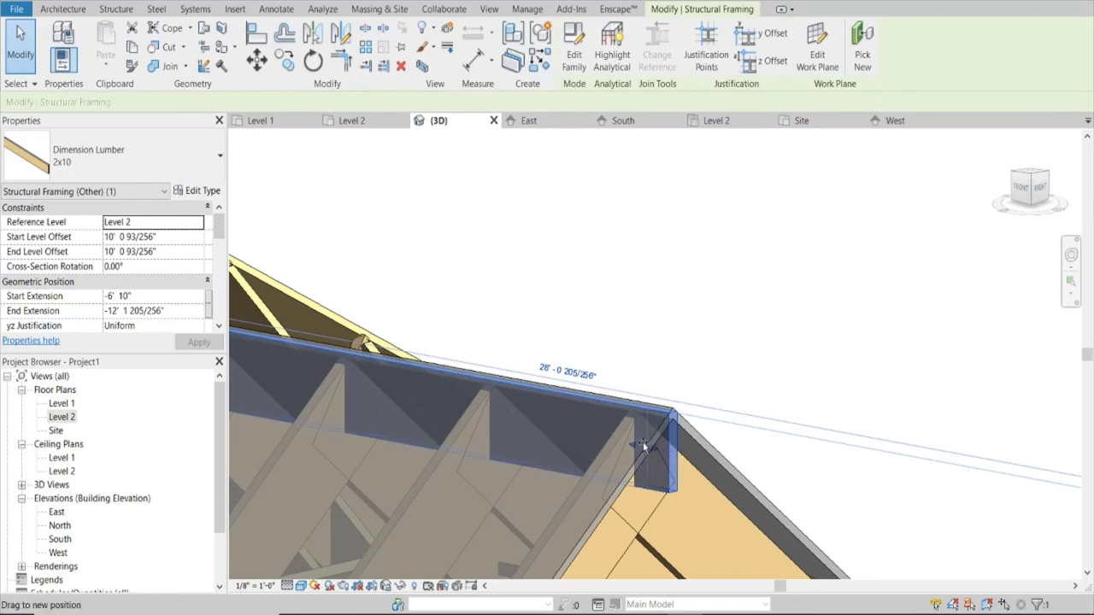
{"action": "left_click_drag", "start_coordinate": [643, 442], "coordinate": [641, 446]}
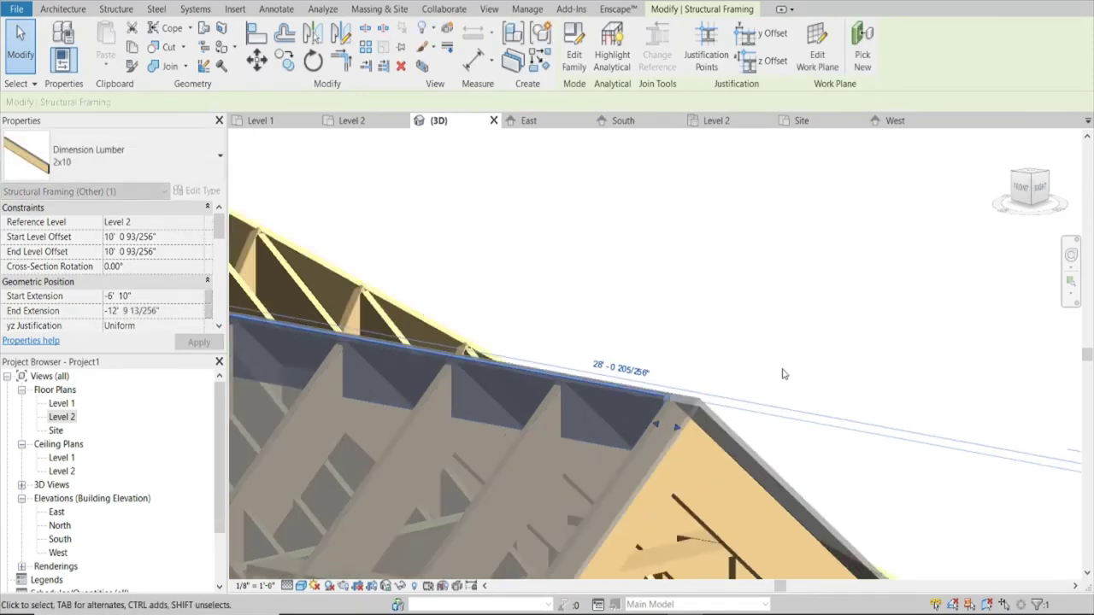
{"action": "scroll", "coordinate": [686, 391], "scroll_direction": "down", "scroll_amount": 2}
{"action": "scroll", "coordinate": [775, 431], "scroll_direction": "up", "scroll_amount": 4}
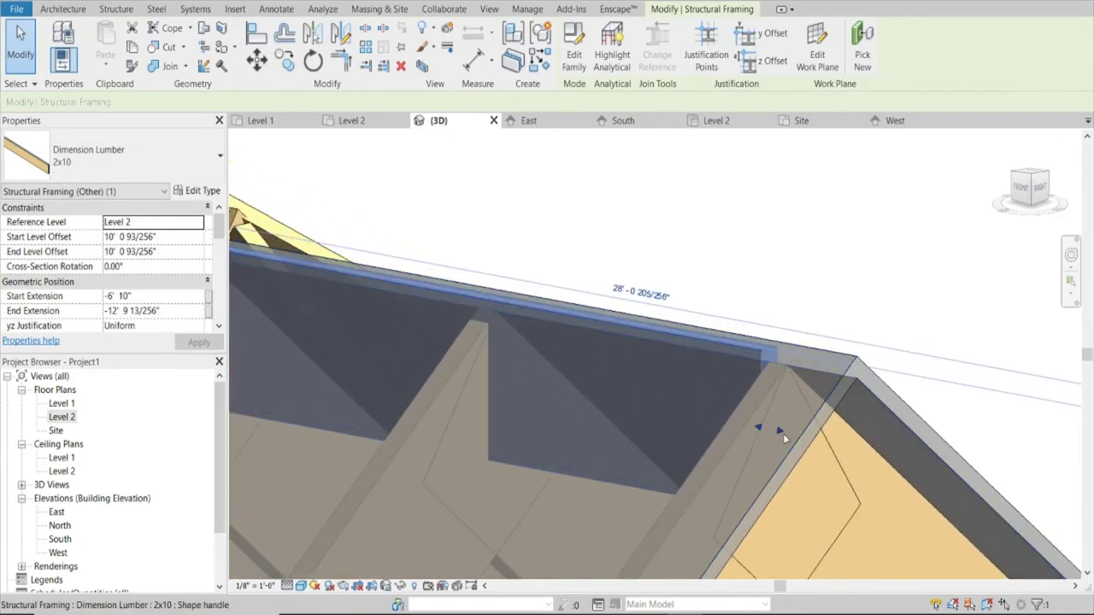
{"action": "left_click_drag", "start_coordinate": [775, 430], "coordinate": [784, 433]}
{"action": "scroll", "coordinate": [785, 433], "scroll_direction": "down", "scroll_amount": 3}
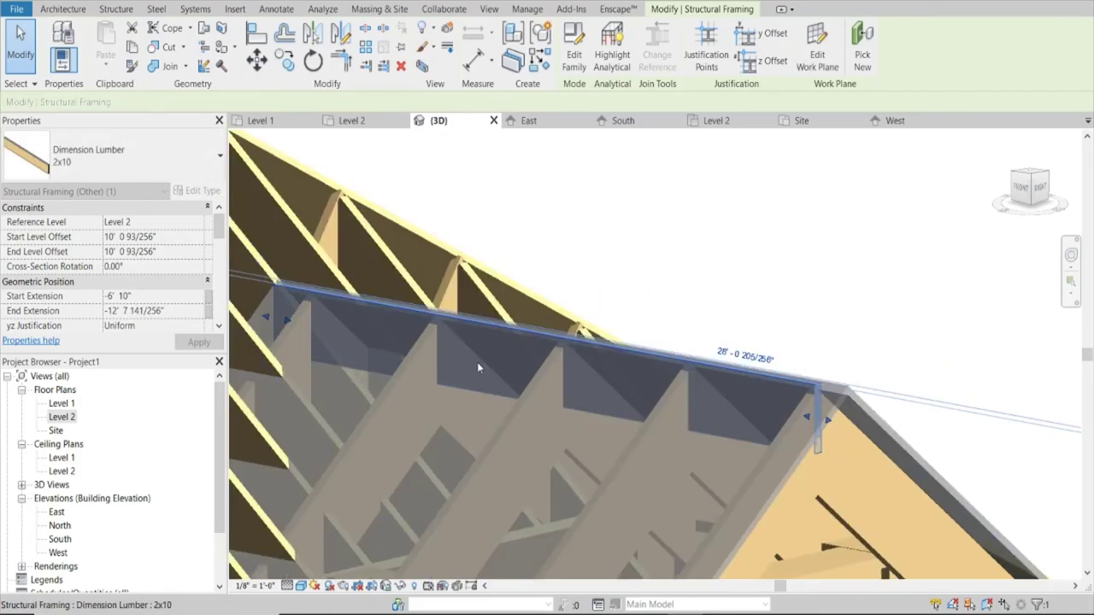
{"action": "scroll", "coordinate": [484, 282], "scroll_direction": "down", "scroll_amount": 1}
{"action": "mouse_move", "coordinate": [434, 273]}
{"action": "middle_mouse_down", "text": "shift"}
{"action": "mouse_move", "coordinate": [598, 435]}
{"action": "mouse_move", "coordinate": [590, 464]}
{"action": "mouse_move", "coordinate": [548, 470]}
{"action": "mouse_move", "coordinate": [666, 234]}
{"action": "mouse_move", "coordinate": [584, 343]}
{"action": "middle_mouse_up", "text": "shift"}
{"action": "key", "text": "Escape"}
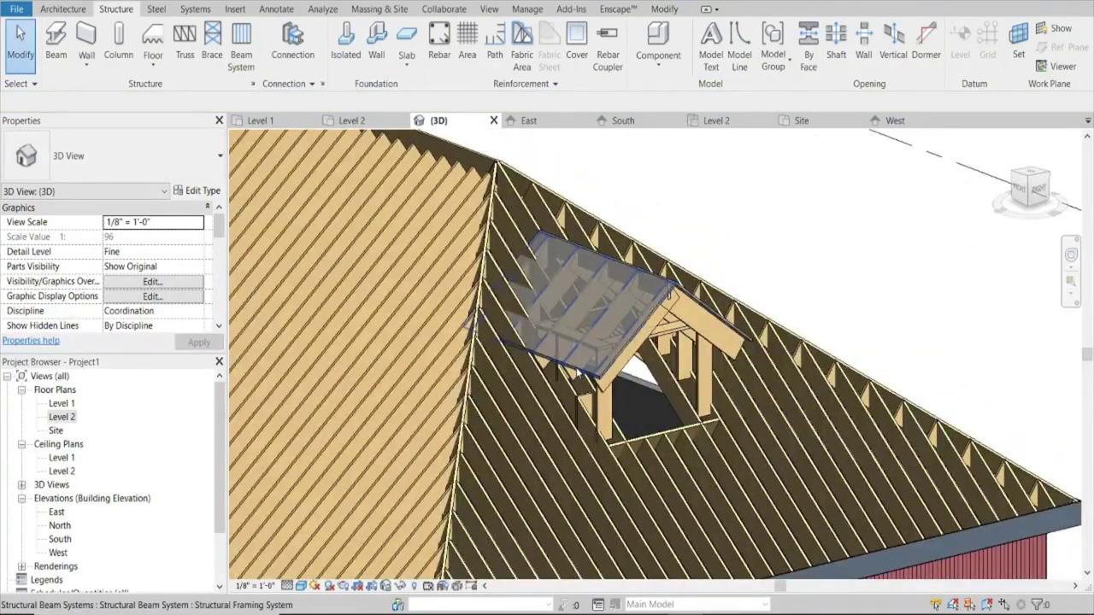
Hide the dormer roof element in the 3D view
{"action": "left_click", "coordinate": [577, 373]}
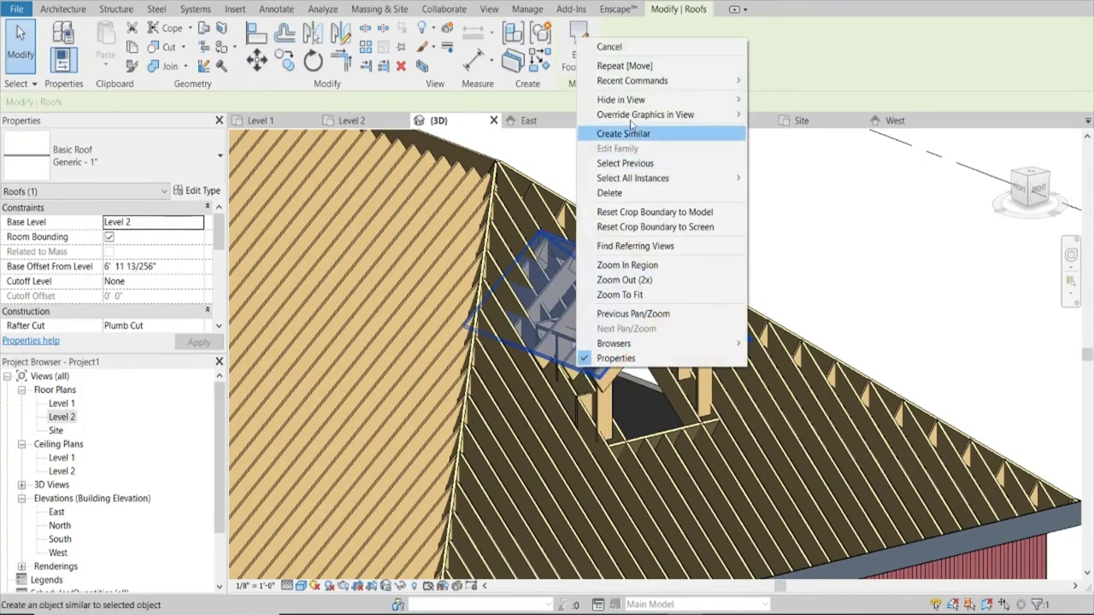
{"action": "left_click", "coordinate": [772, 100]}
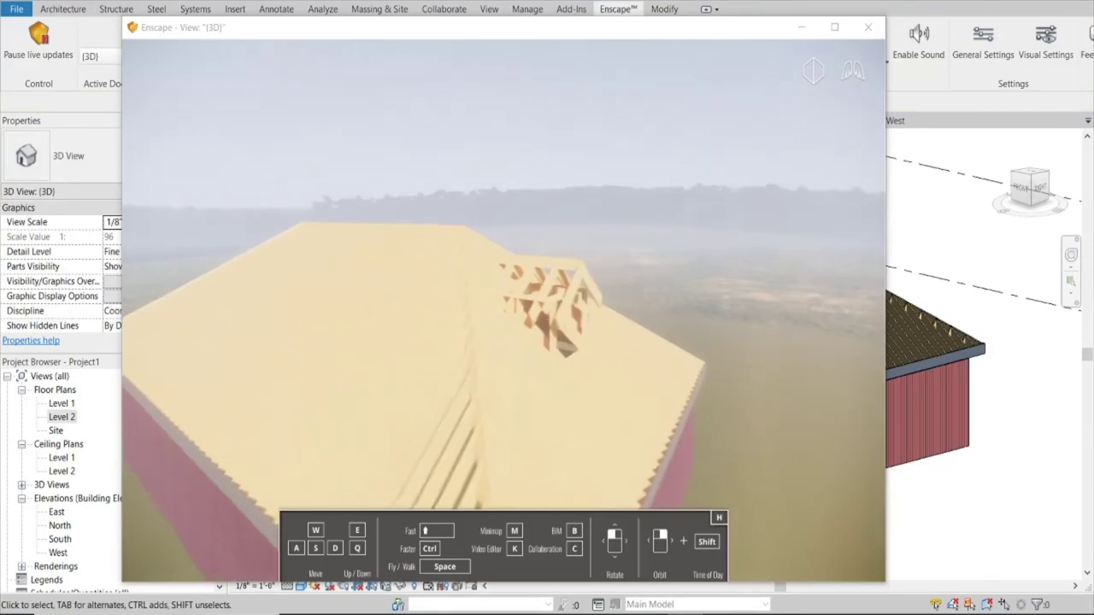